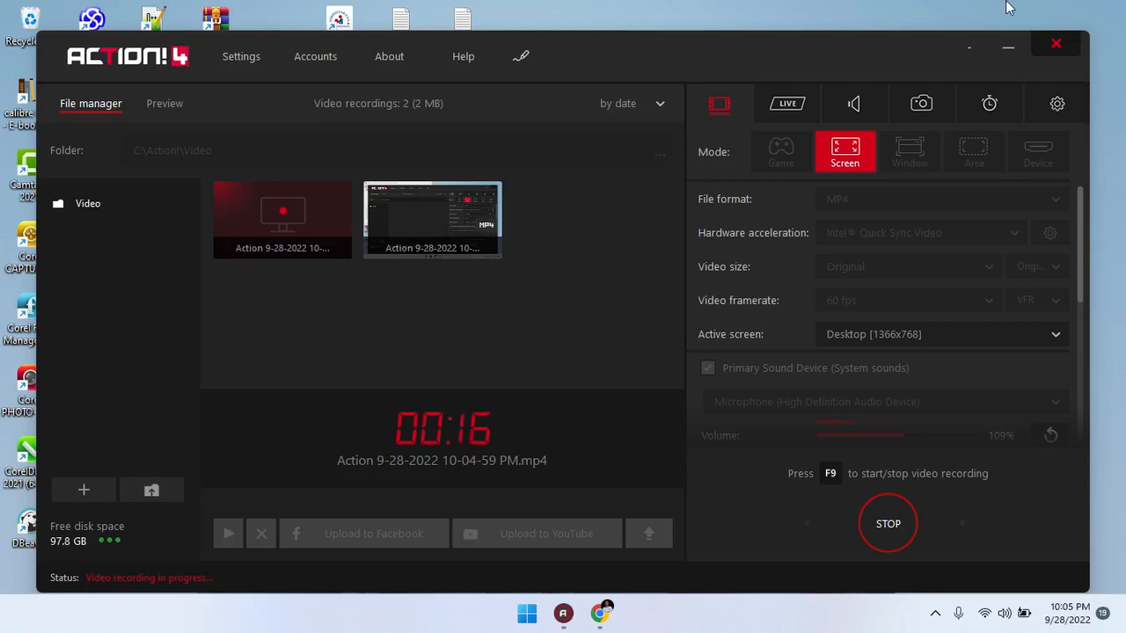
# Step: Switch to Chrome, open a new browser tab, and launch the XAMPP Control Panel from the Windows search
pyautogui.click(598, 613)
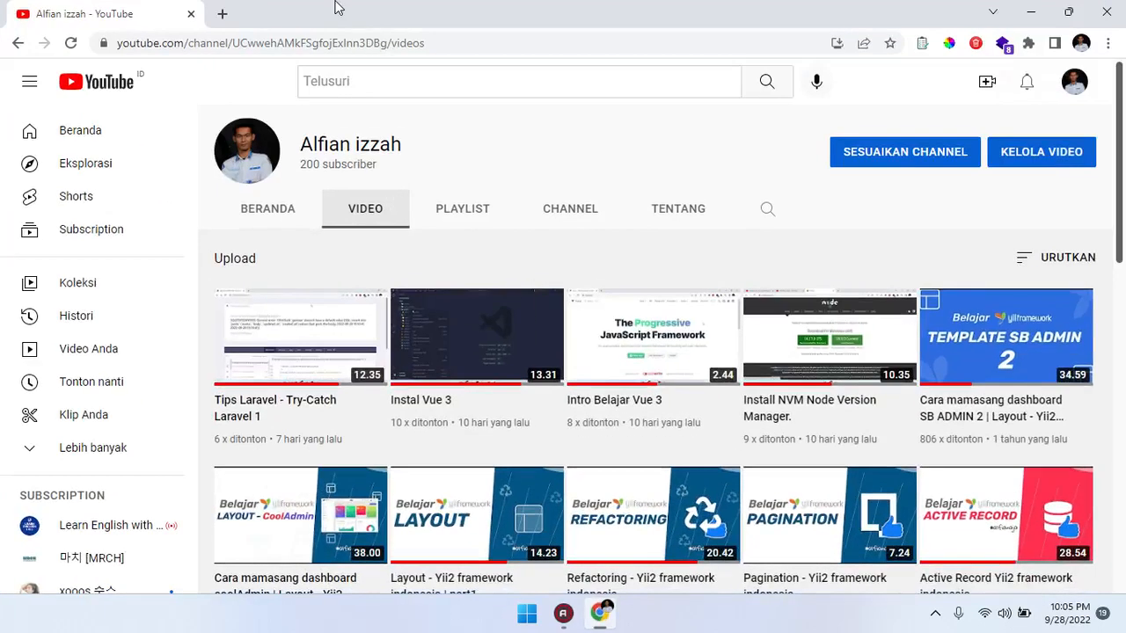
pyautogui.click(223, 13)
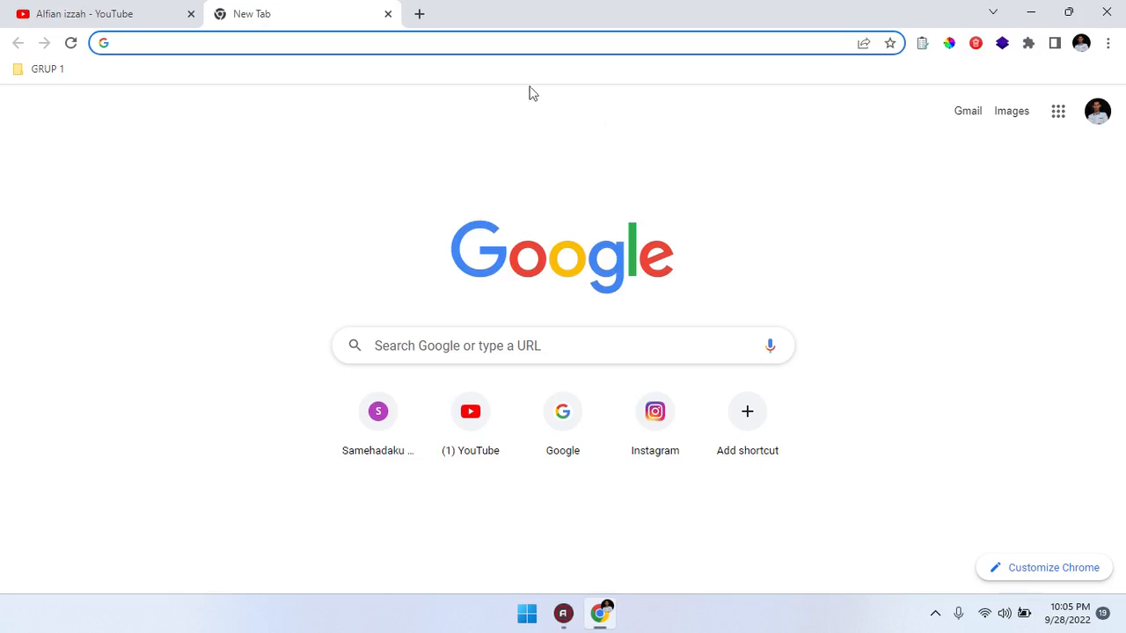
pyautogui.click(533, 613)
pyautogui.write('xamm')
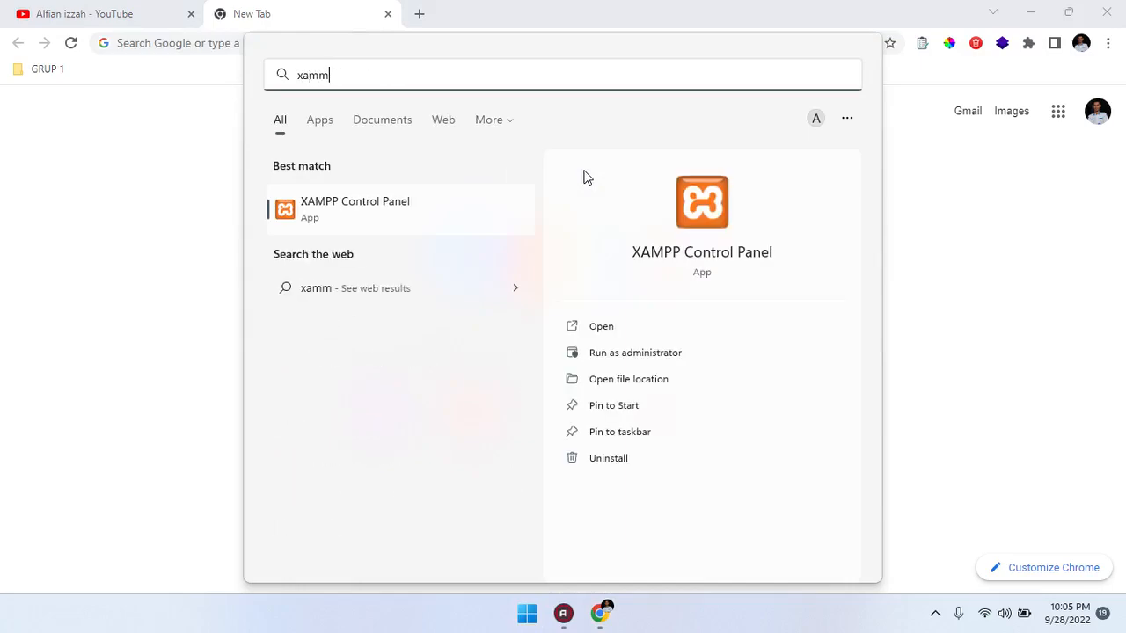
pyautogui.press('BackSpace')
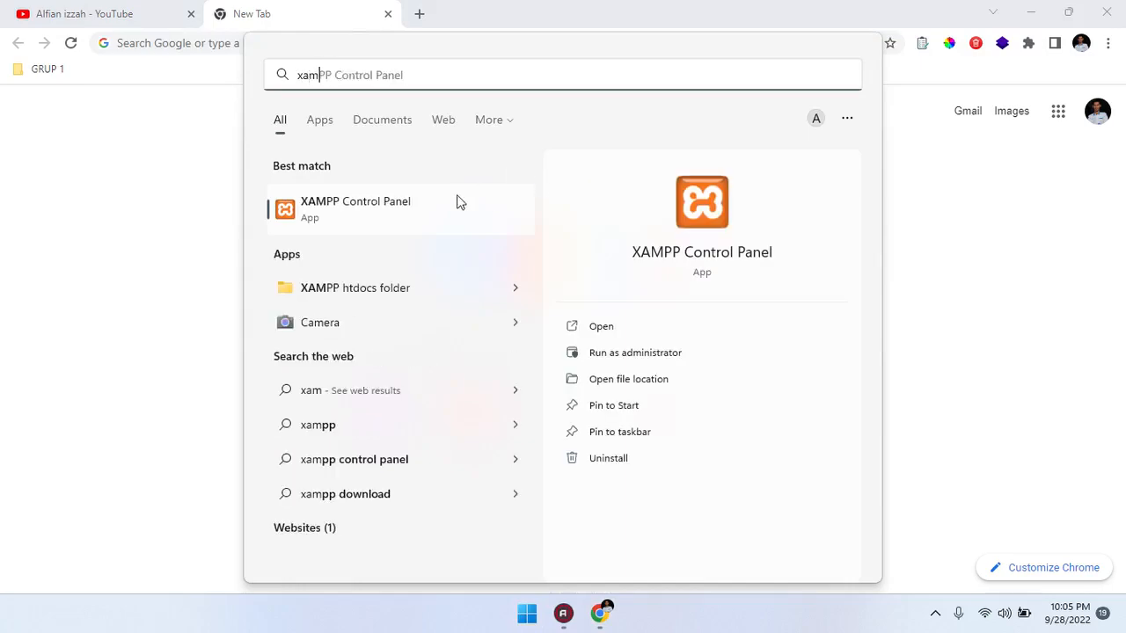
pyautogui.click(484, 223)
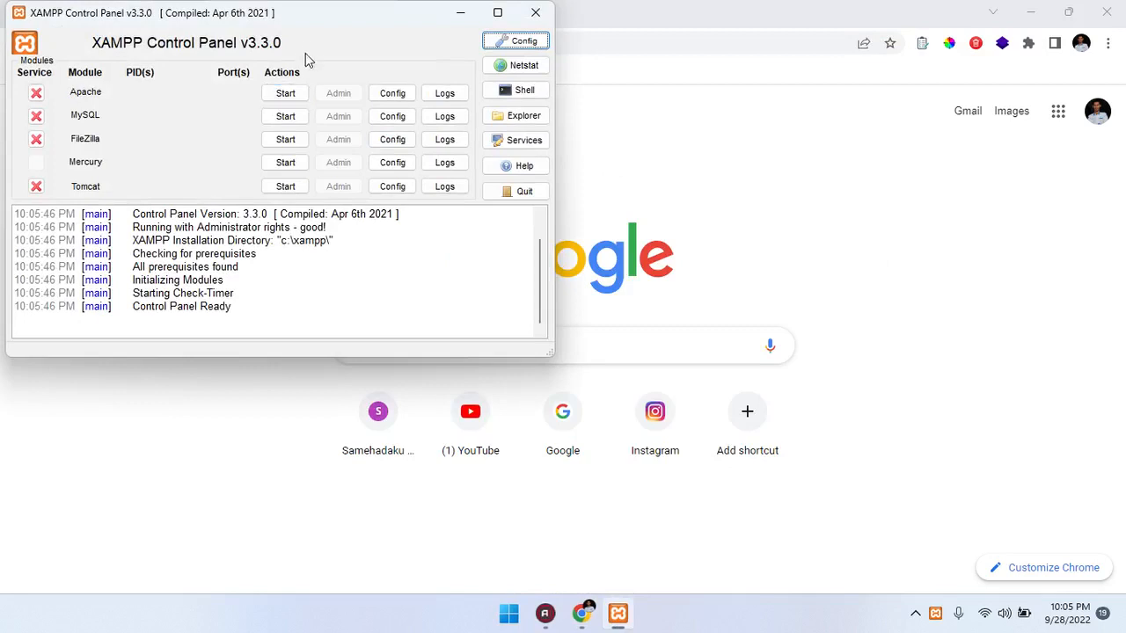
# Step: Start the Apache and MySQL modules in XAMPP and minimise its control panel
pyautogui.click(289, 94)
pyautogui.click(295, 116)
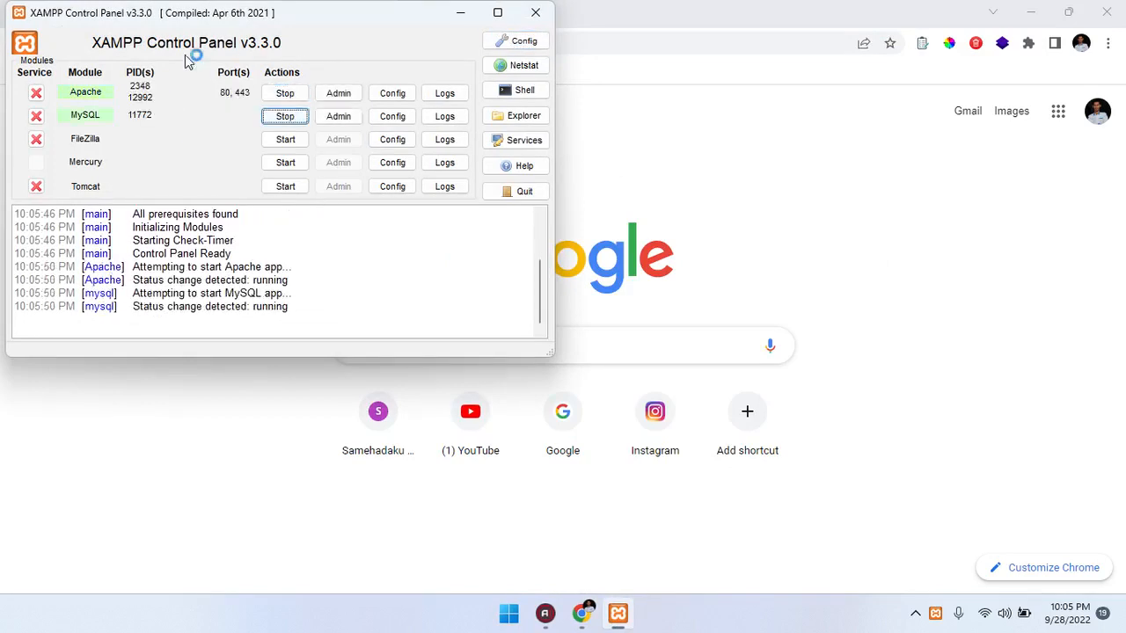
pyautogui.click(461, 16)
# Step: Load localhost in the new Chrome tab and view the XAMPP dashboard's PHPInfo page to check the PHP version
pyautogui.click(416, 37)
pyautogui.write('localh')
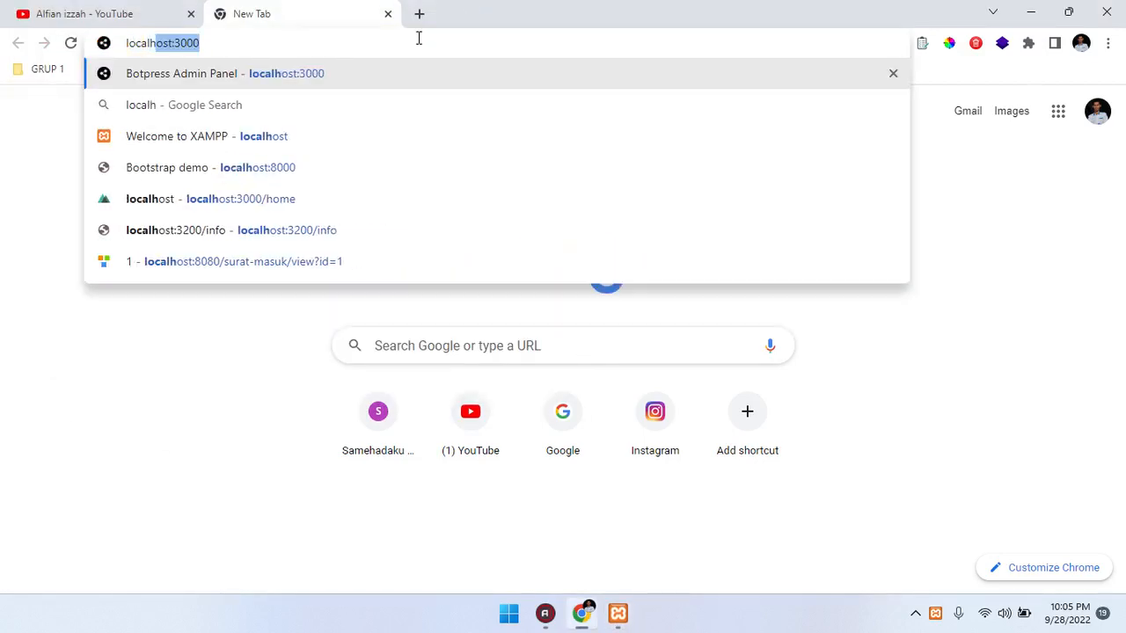
pyautogui.write('ost')
pyautogui.press('Return')
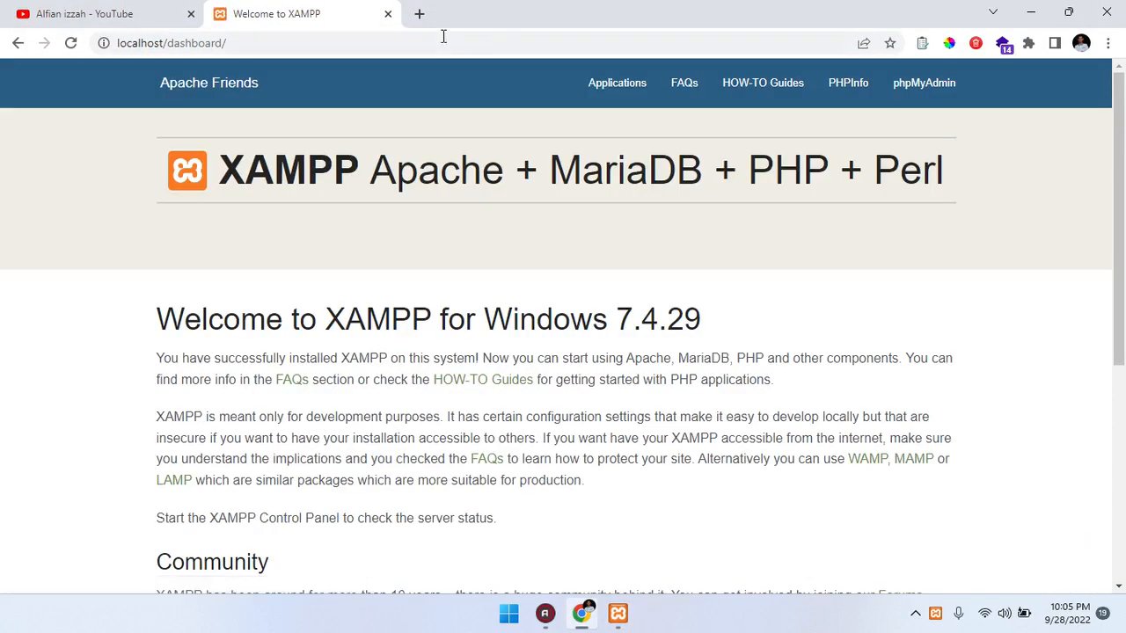
pyautogui.click(848, 83)
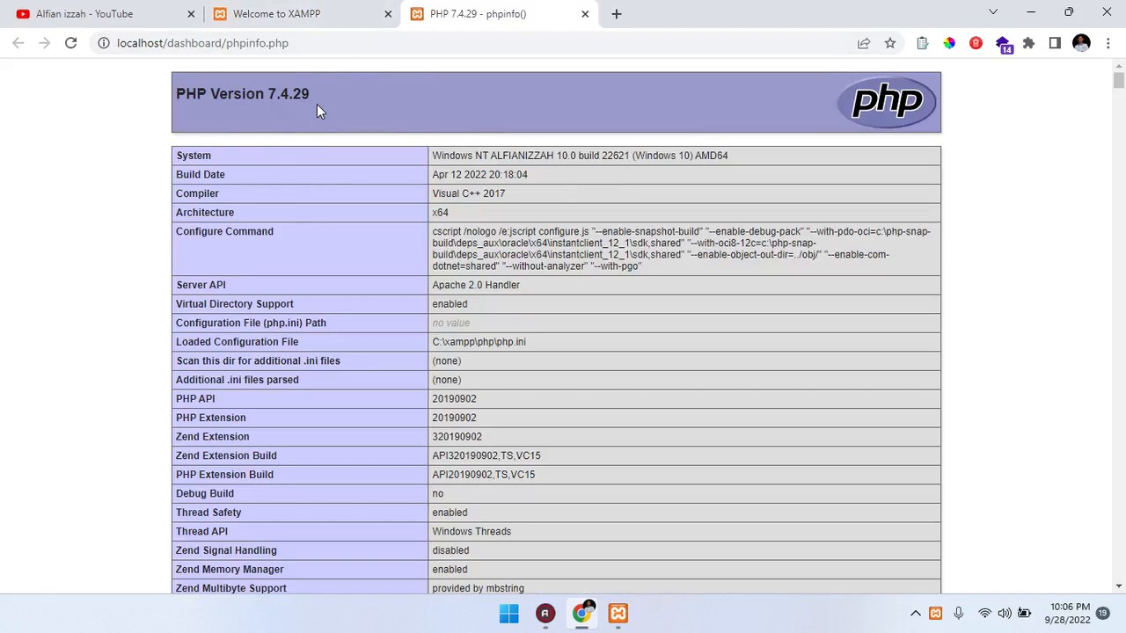
# Step: Open a Command Prompt over the phpinfo page and run php -v to check the command-line PHP version
pyautogui.press('super+r')
pyautogui.write('cmd')
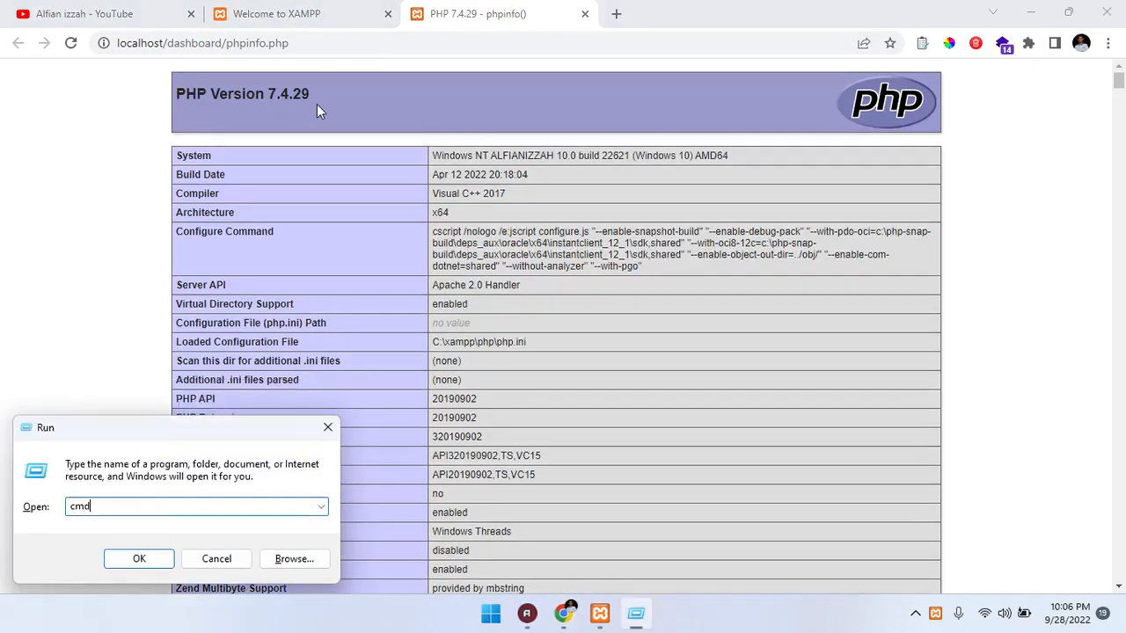
pyautogui.press('Return')
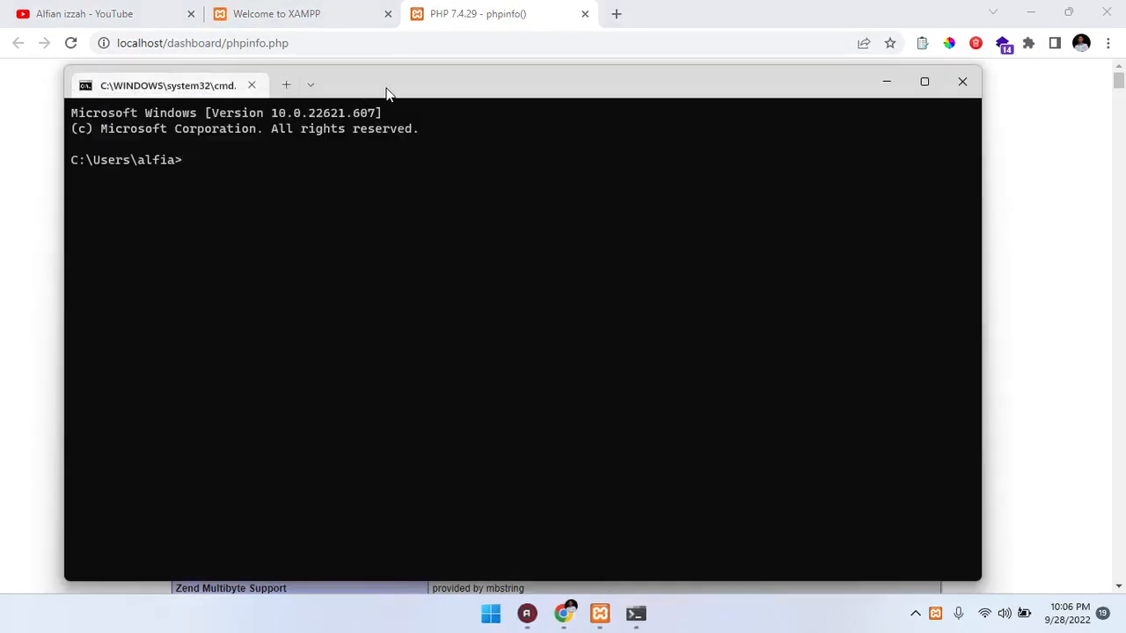
pyautogui.moveTo(390, 99); pyautogui.dragTo(475, 240)
pyautogui.write('p')
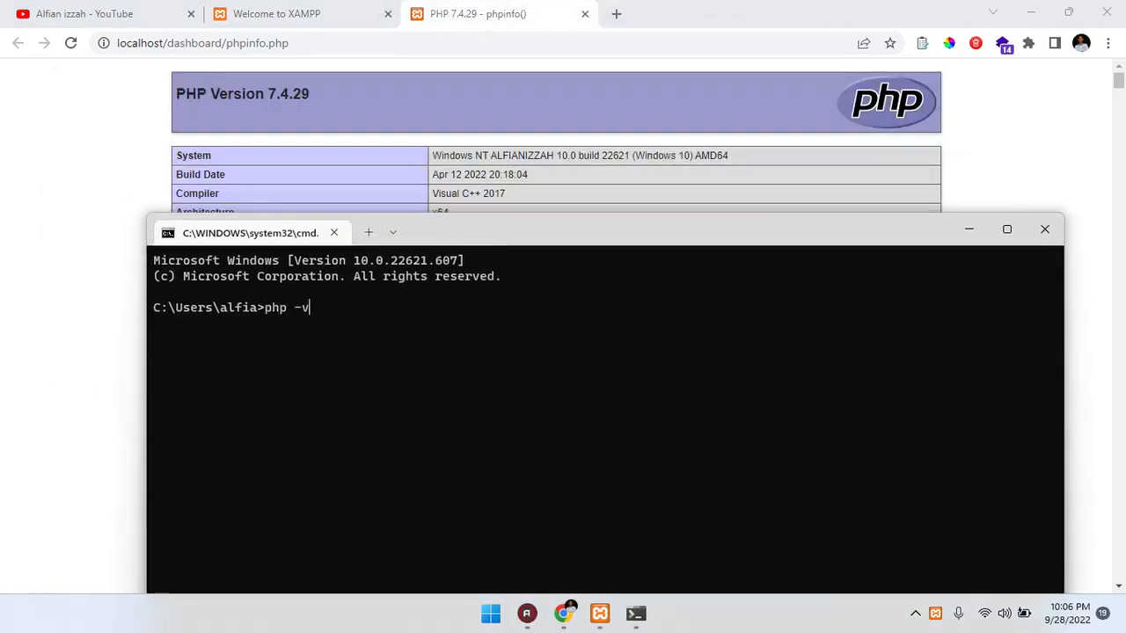
pyautogui.write('hp -v')
pyautogui.press('Return')
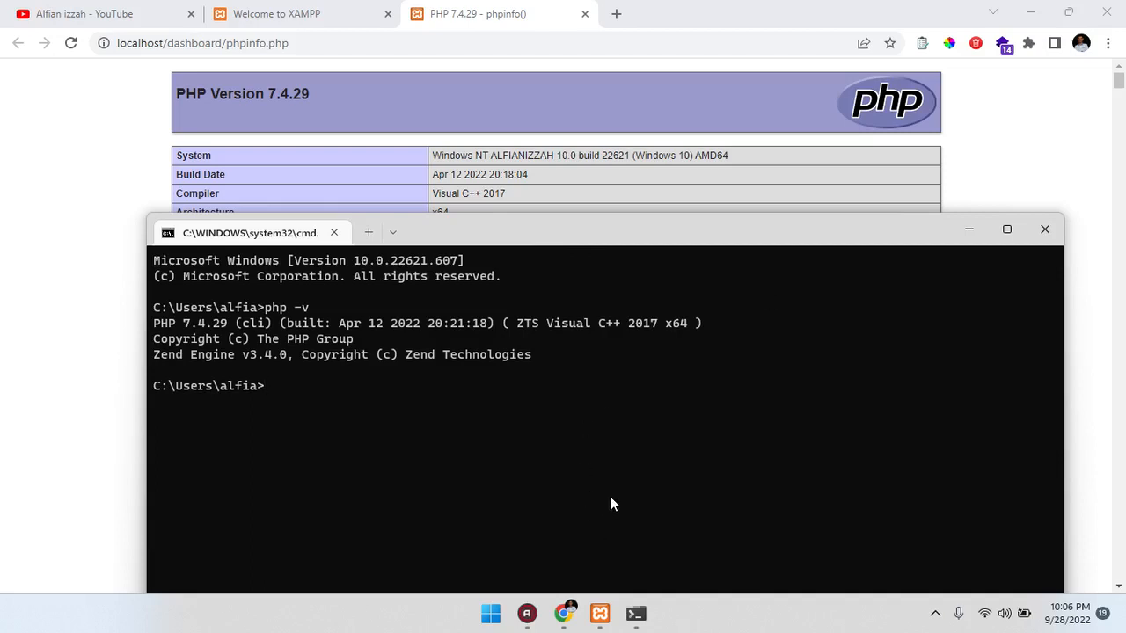
pyautogui.click(599, 613)
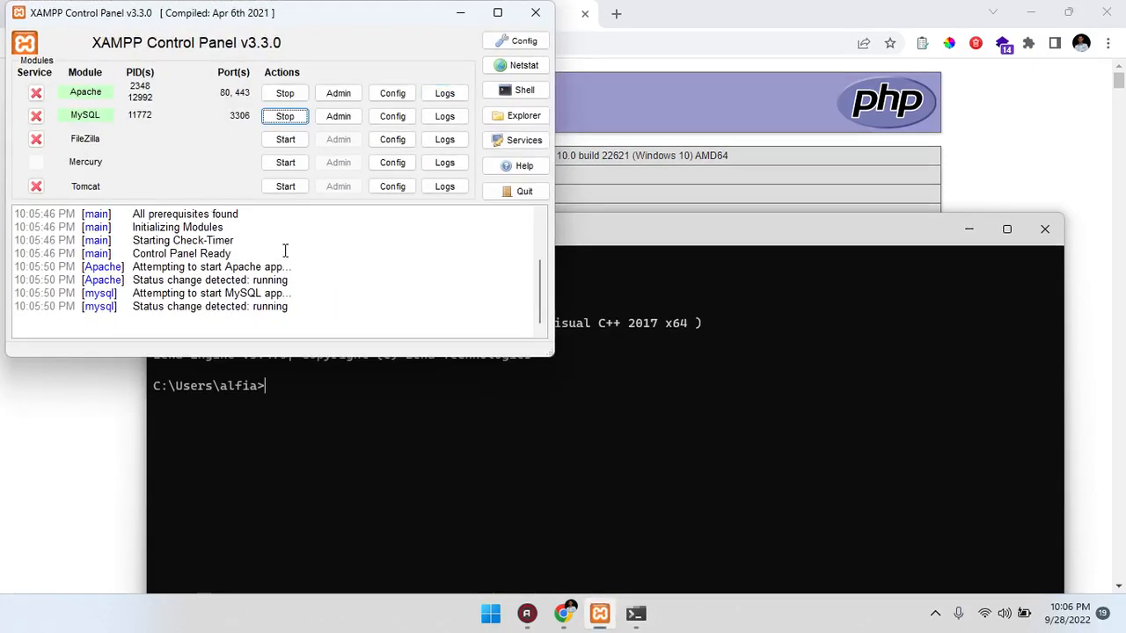
pyautogui.click(460, 12)
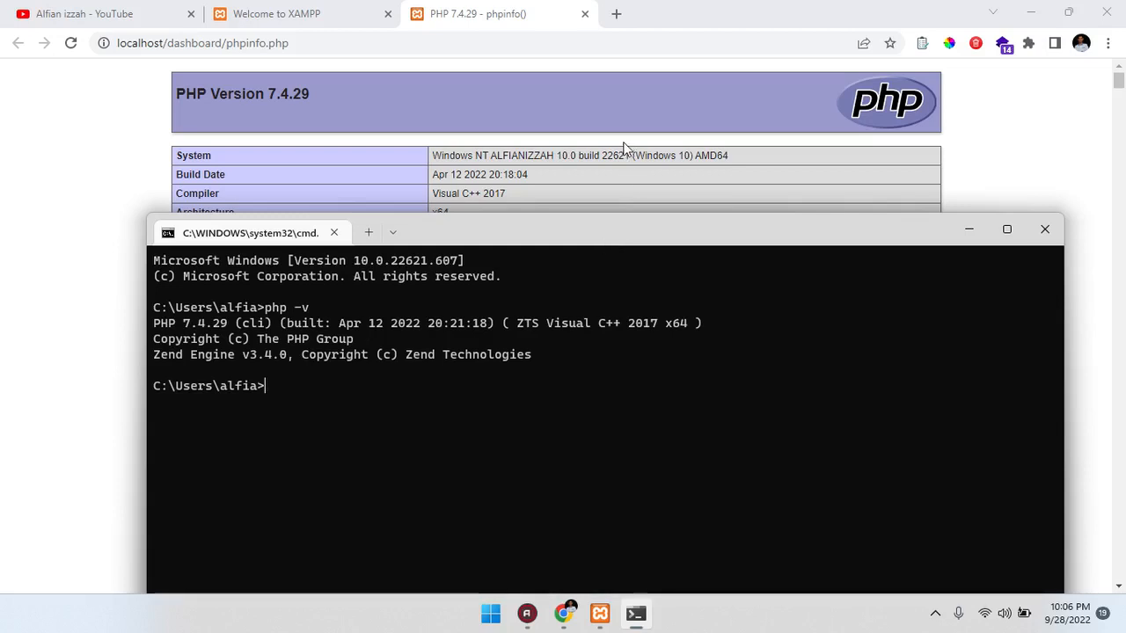
# Step: Search Google for laragon in a new Chrome tab and open Laragon's Download page
pyautogui.click(614, 13)
pyautogui.write('laragon')
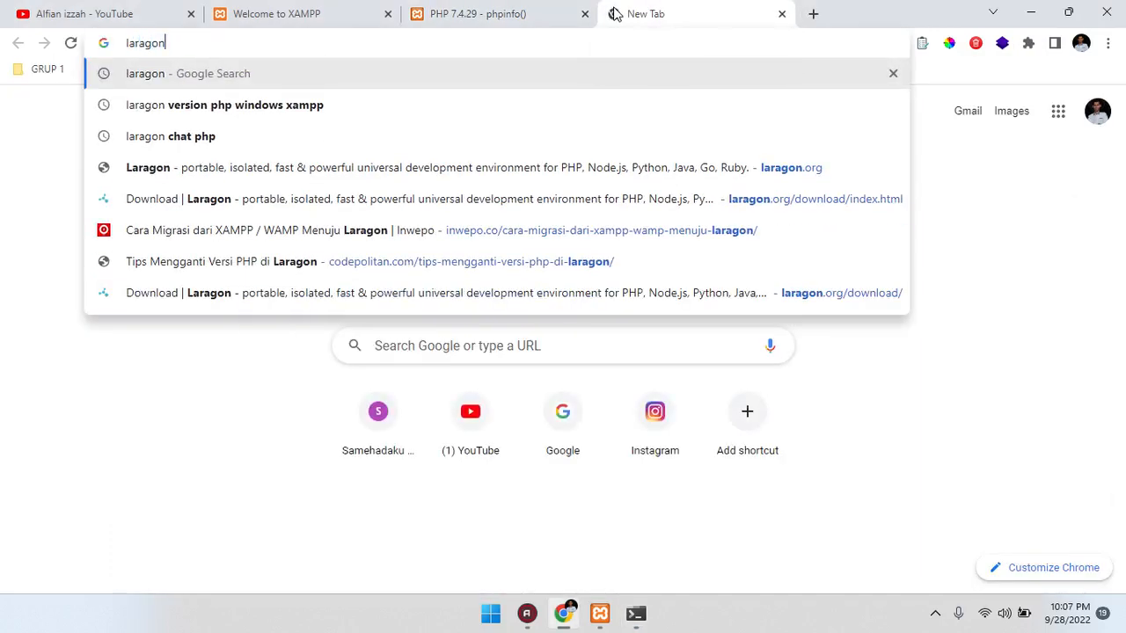
pyautogui.press('Return')
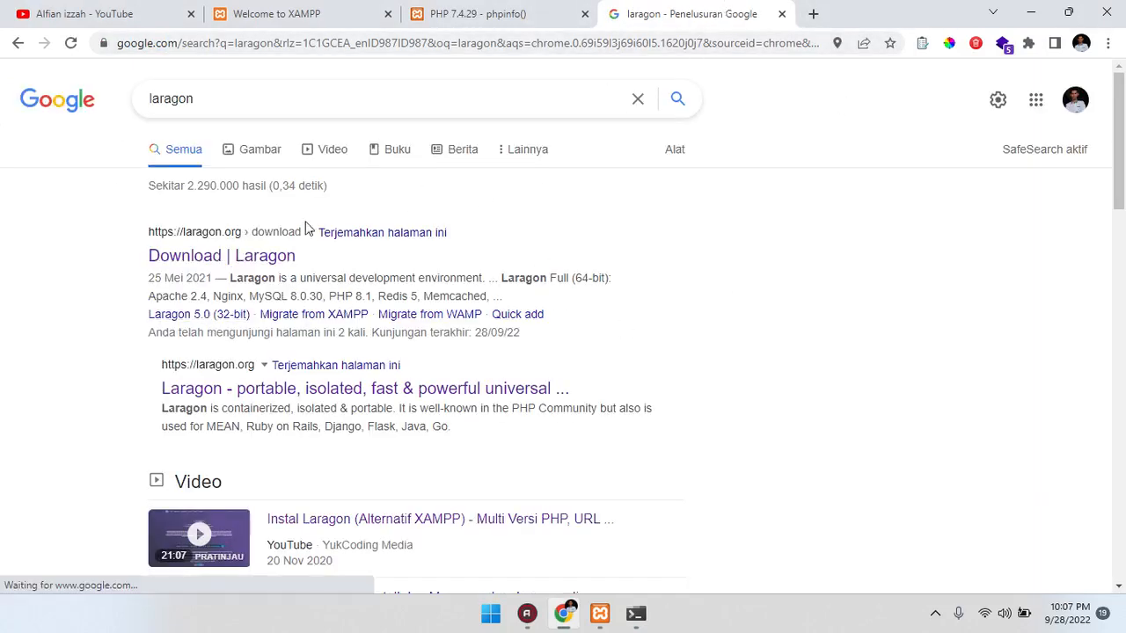
pyautogui.click(255, 259)
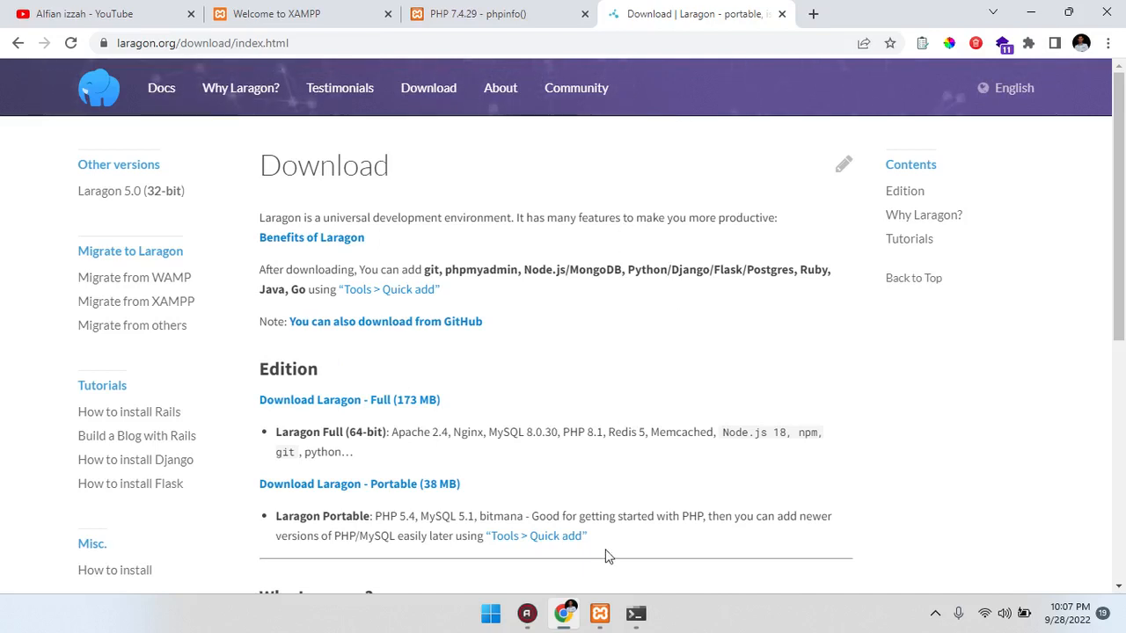
pyautogui.click(599, 612)
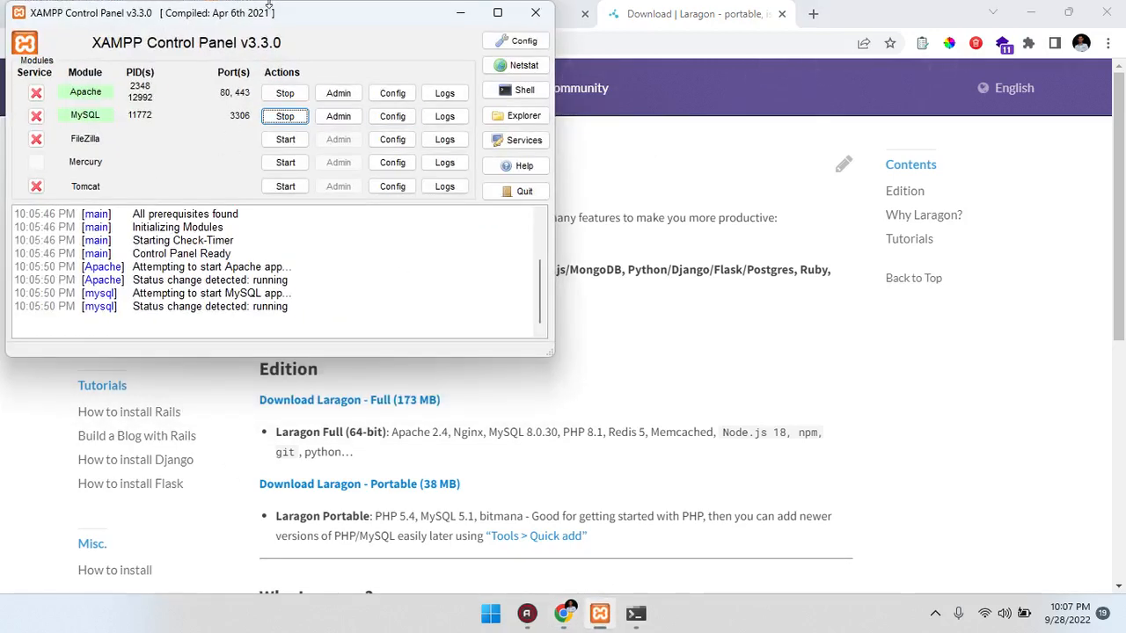
pyautogui.click(460, 13)
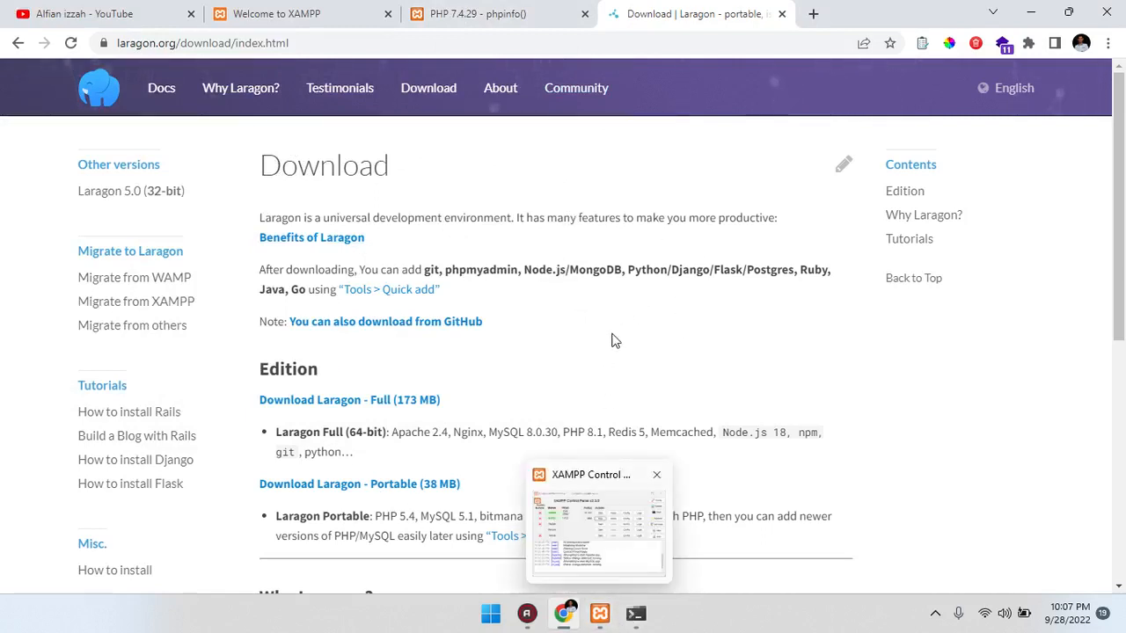
# Step: Start downloading the Laragon Full (173 MB) edition as laragon-wamp_2.exe
pyautogui.click(436, 399)
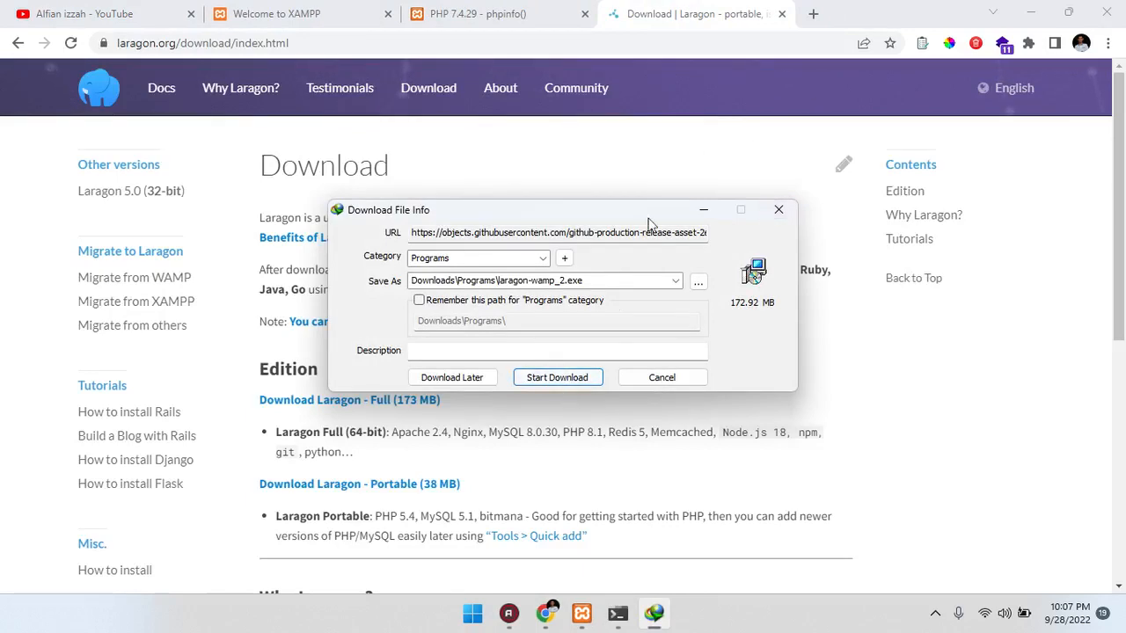
pyautogui.click(557, 372)
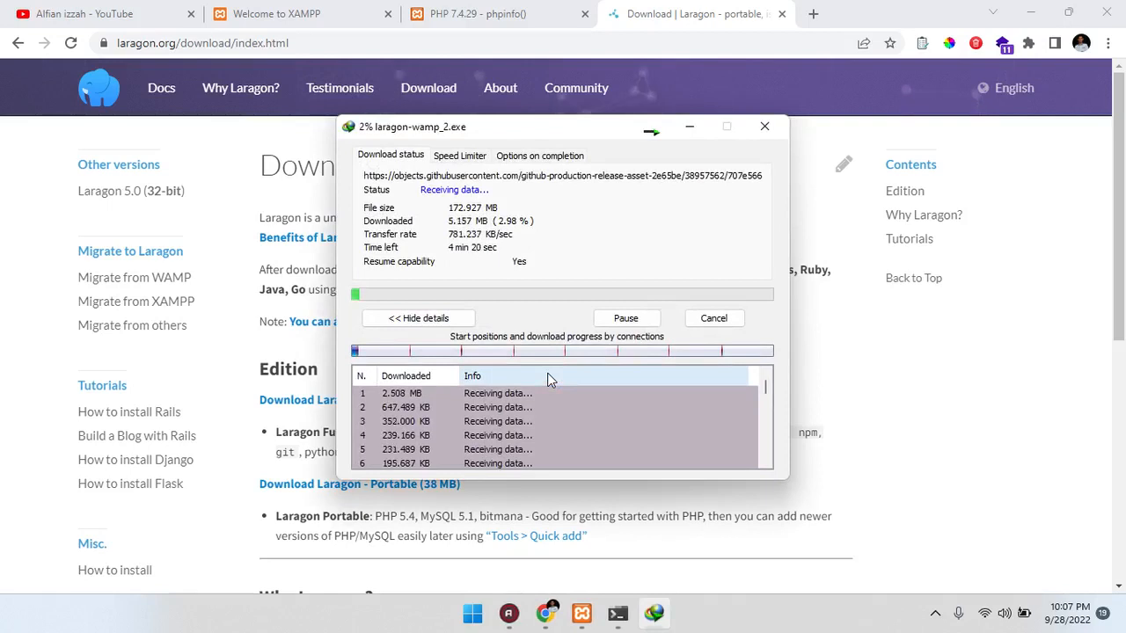
# Step: Search Google for xampp in a new browser tab and open the Apache Friends Download XAMPP page
pyautogui.click(813, 14)
pyautogui.write('xa')
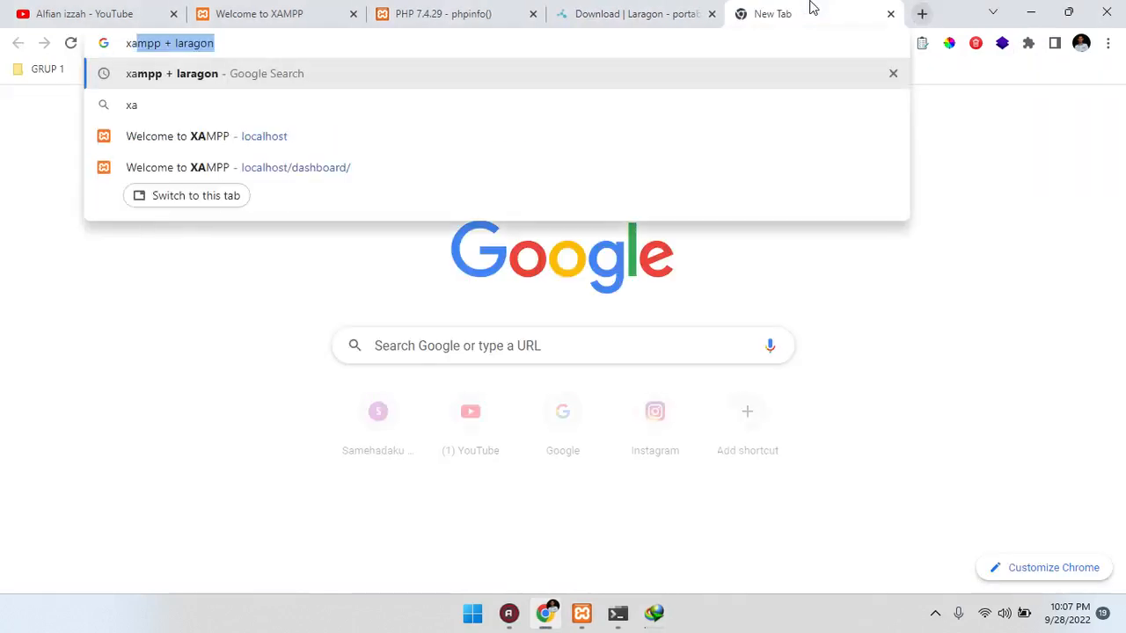
pyautogui.write('mpp')
pyautogui.press('Return')
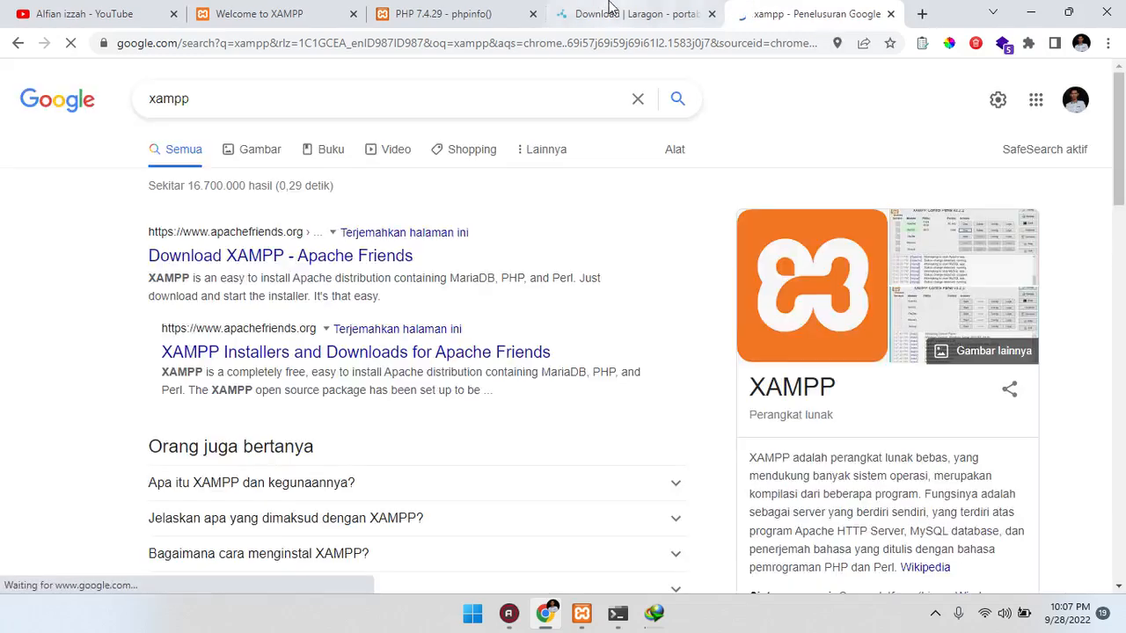
pyautogui.click(639, 9)
pyautogui.click(765, 13)
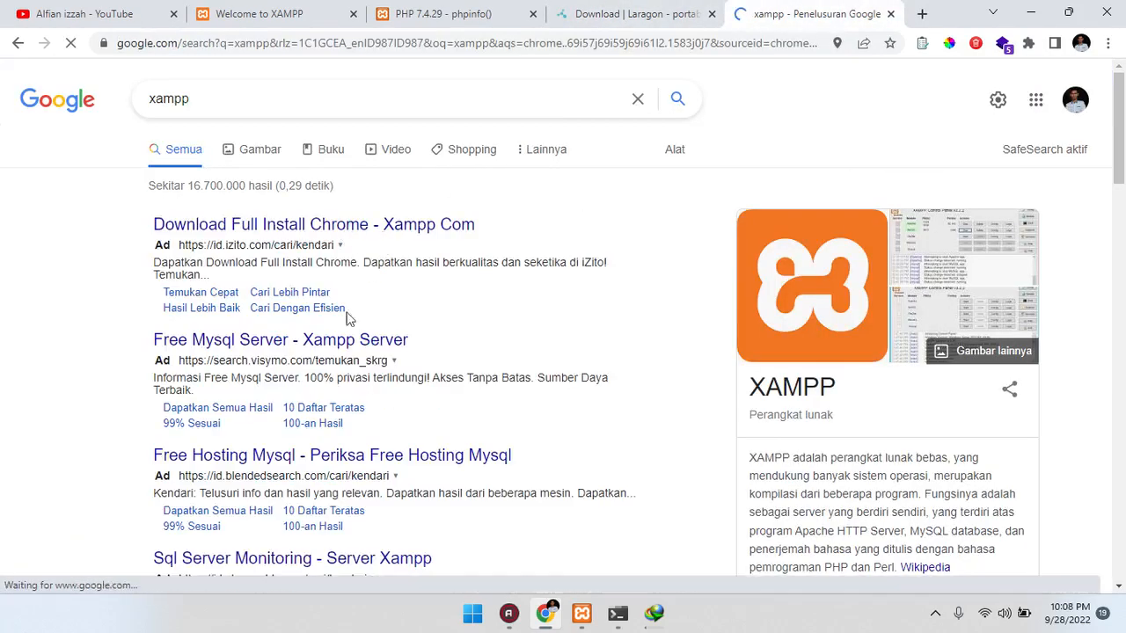
pyautogui.scroll(-3, 334, 402)
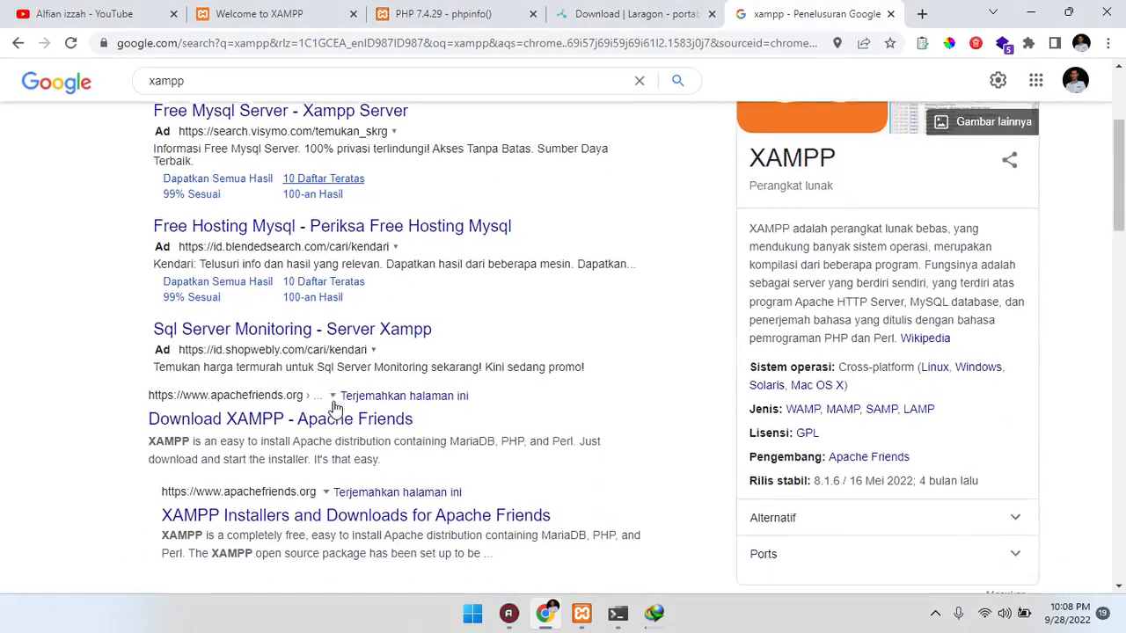
pyautogui.click(332, 390)
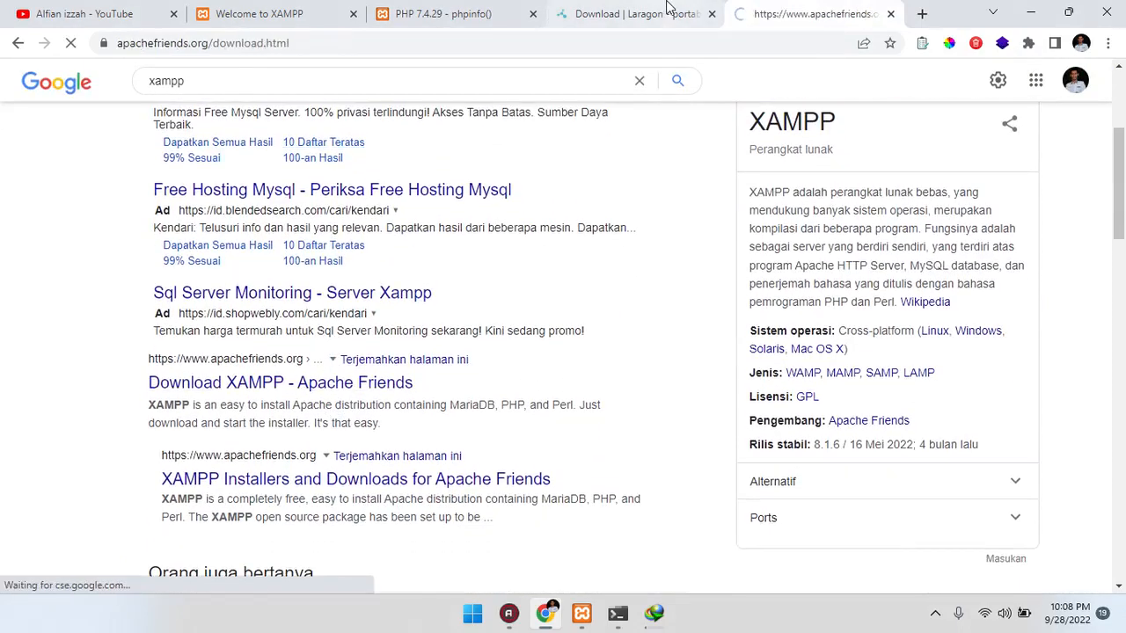
# Step: Examine the XAMPP for Windows versions offered for download, return to the Laragon page, and close the XAMPP tab
pyautogui.click(670, 7)
pyautogui.click(756, 11)
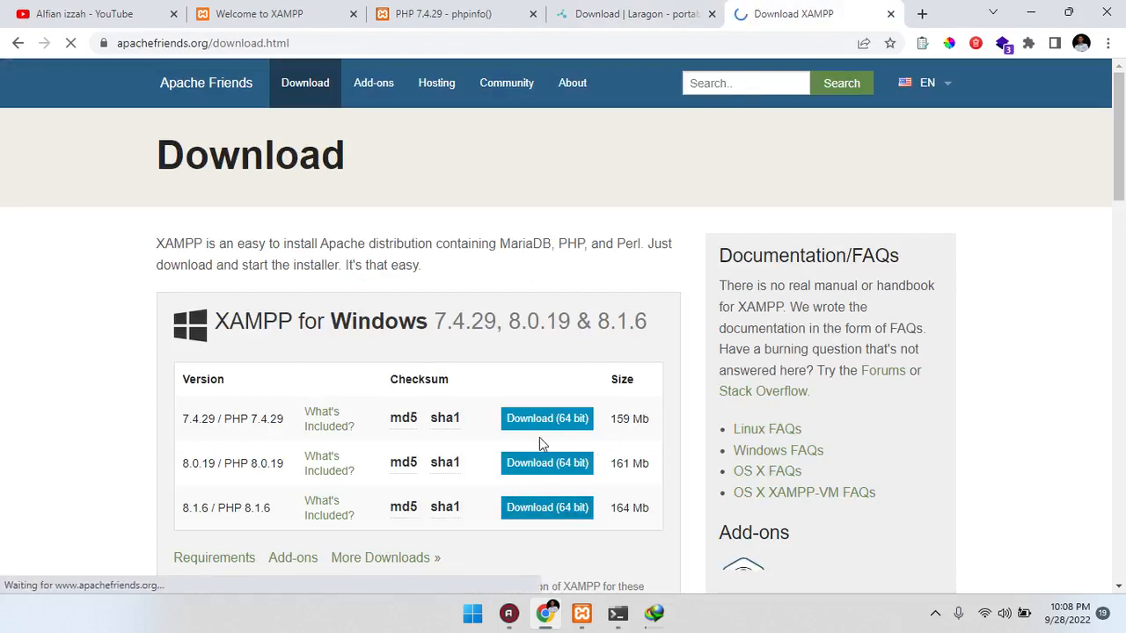
pyautogui.scroll(-2, 539, 437)
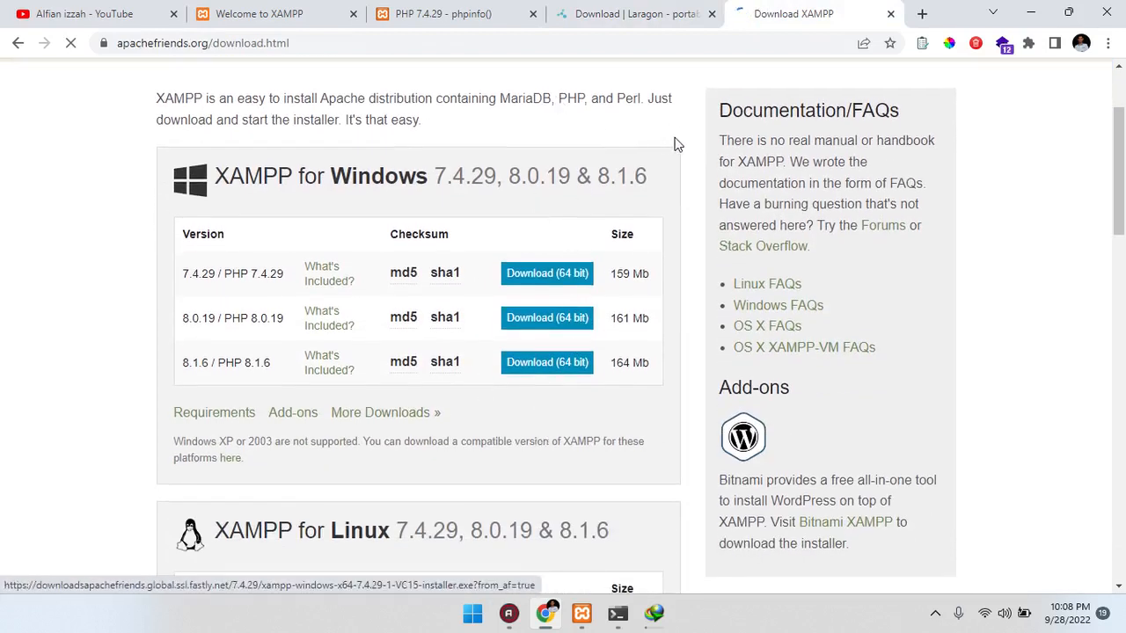
pyautogui.click(637, 12)
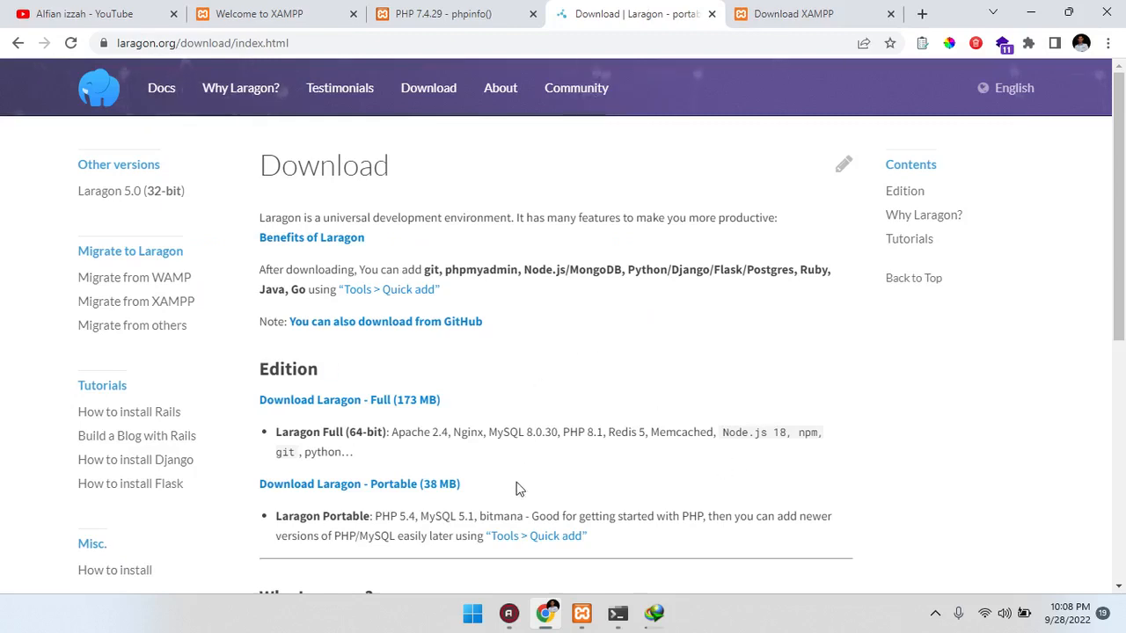
pyautogui.click(891, 14)
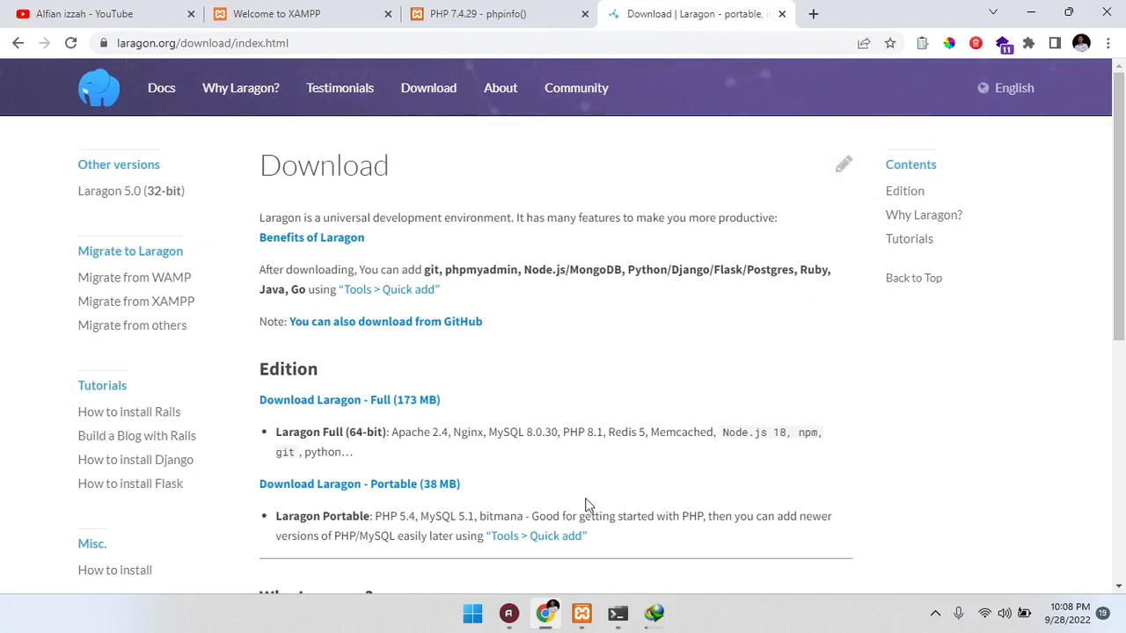
# Step: Bring up the Laragon download progress and move the XAMPP Control Panel window so both can be viewed together
pyautogui.click(655, 613)
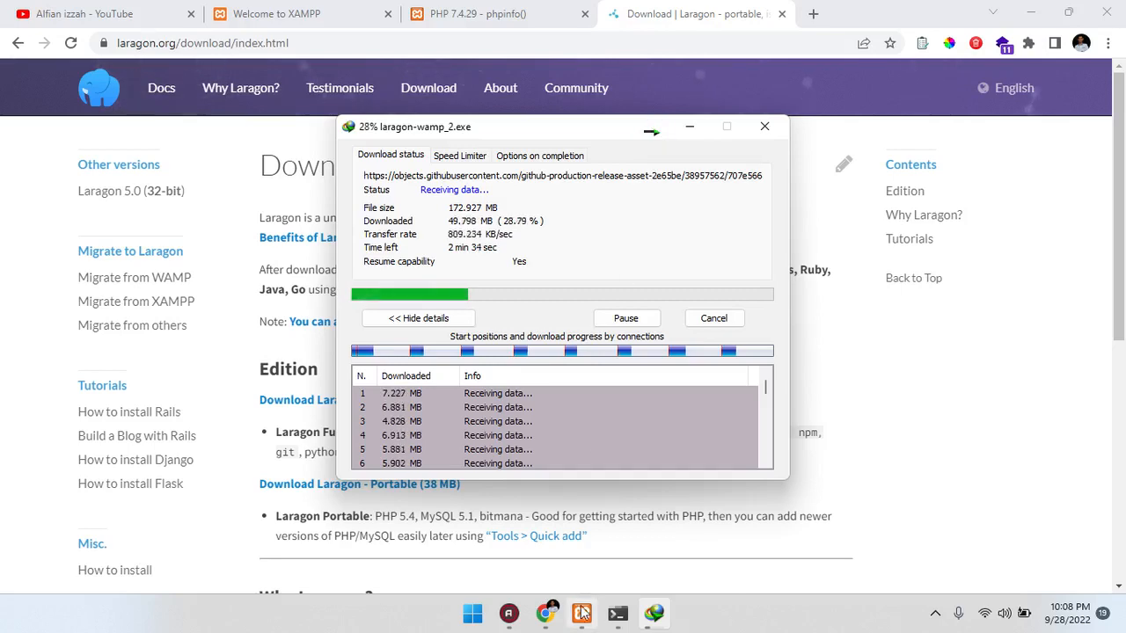
pyautogui.moveTo(581, 618)
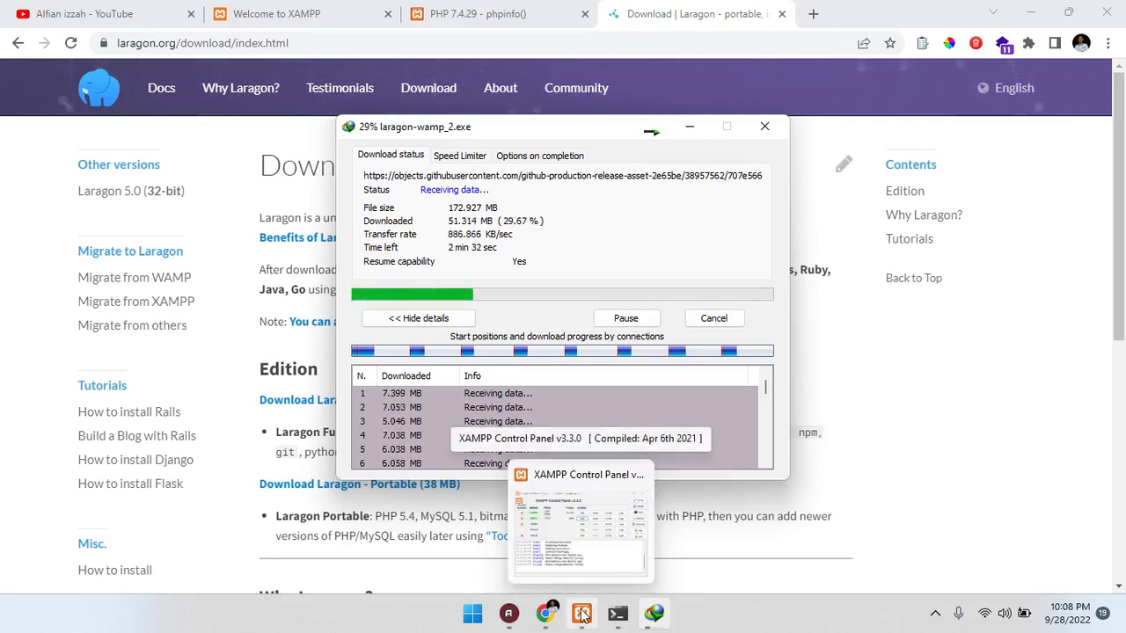
pyautogui.click(581, 615)
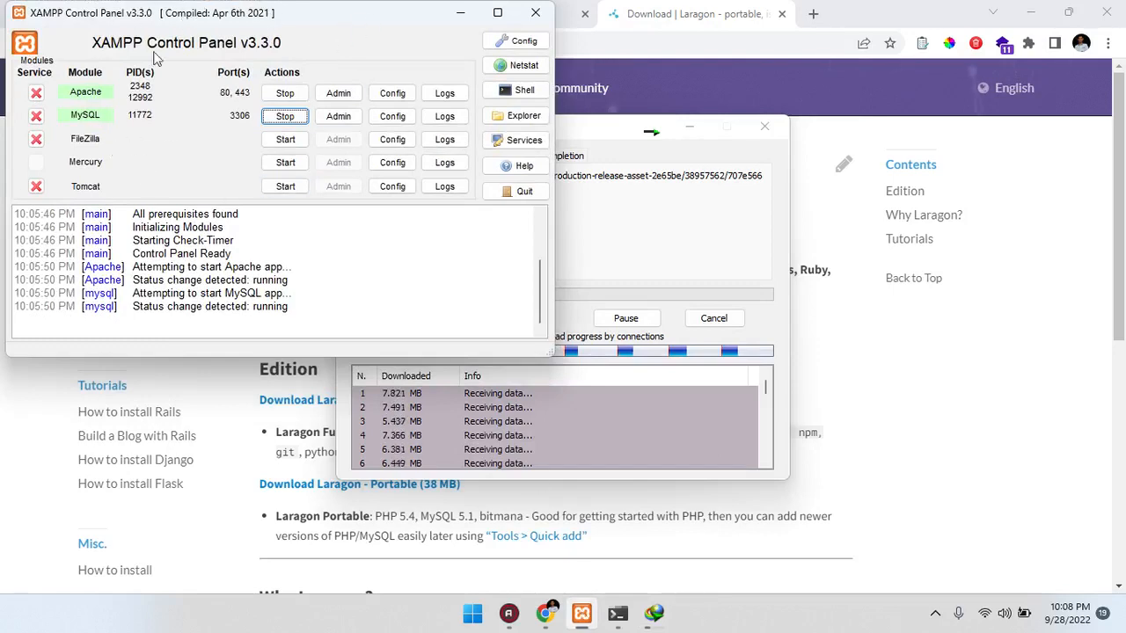
pyautogui.moveTo(354, 18); pyautogui.dragTo(814, 240)
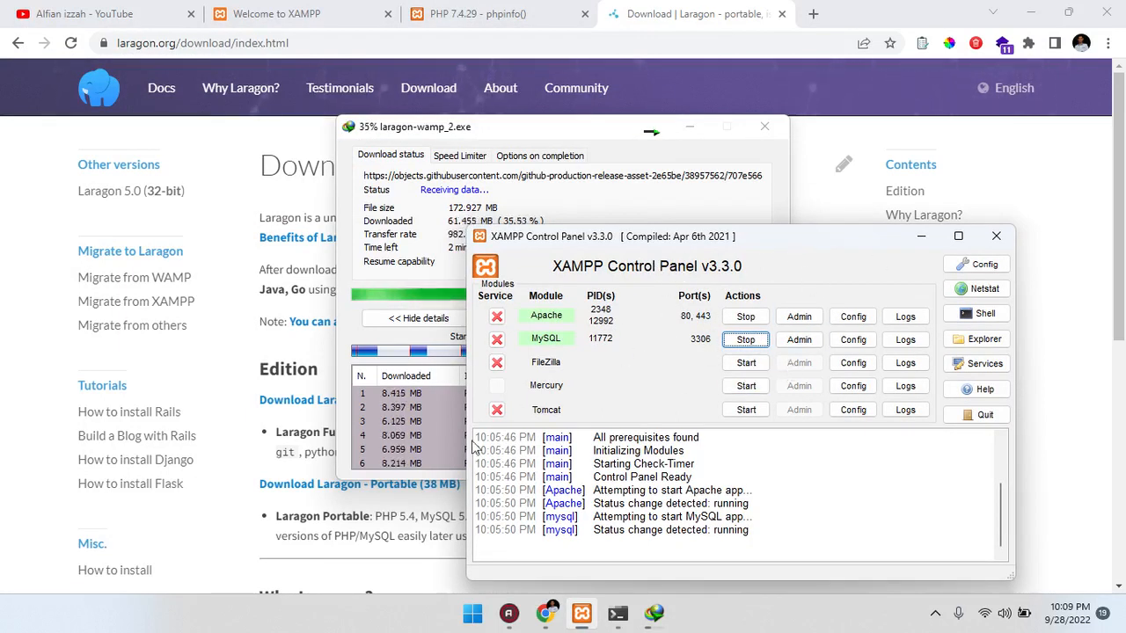
# Step: Minimise the XAMPP Control Panel and launch the downloaded laragon-wamp_2.exe installer
pyautogui.click(920, 240)
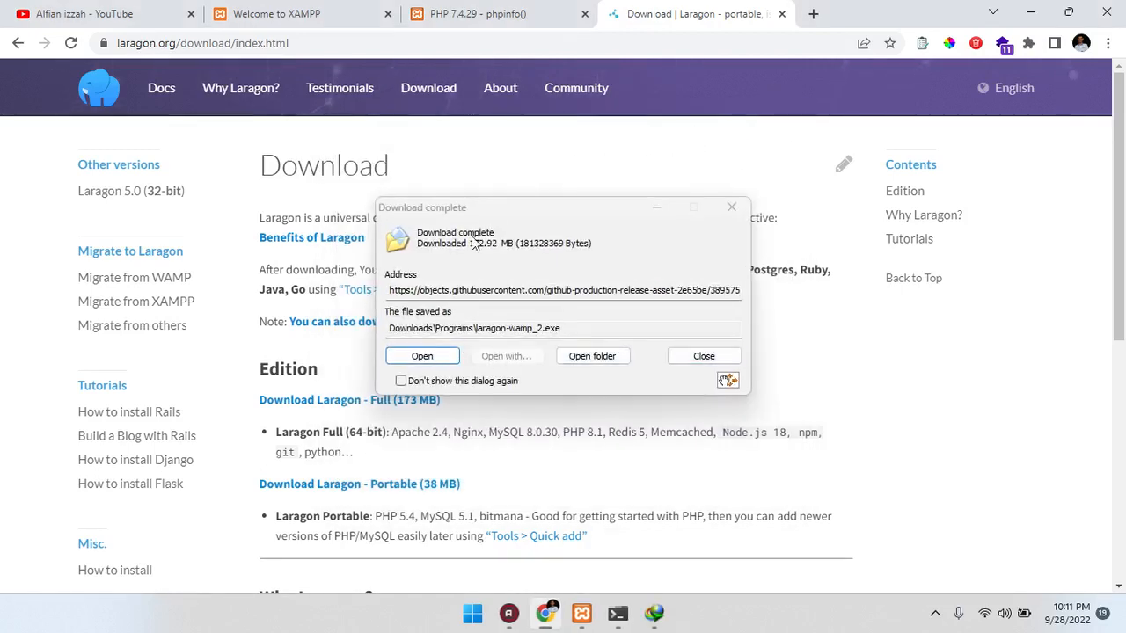
pyautogui.click(423, 356)
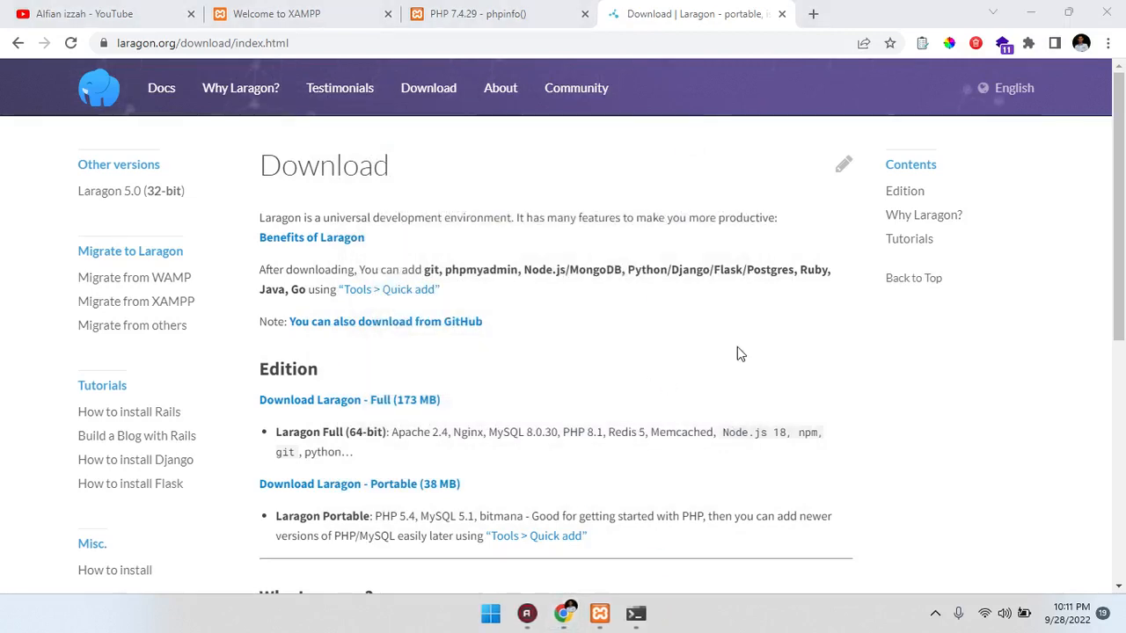
# Step: Bring back the XAMPP Control Panel and stop its Apache and MySQL modules
pyautogui.click(598, 613)
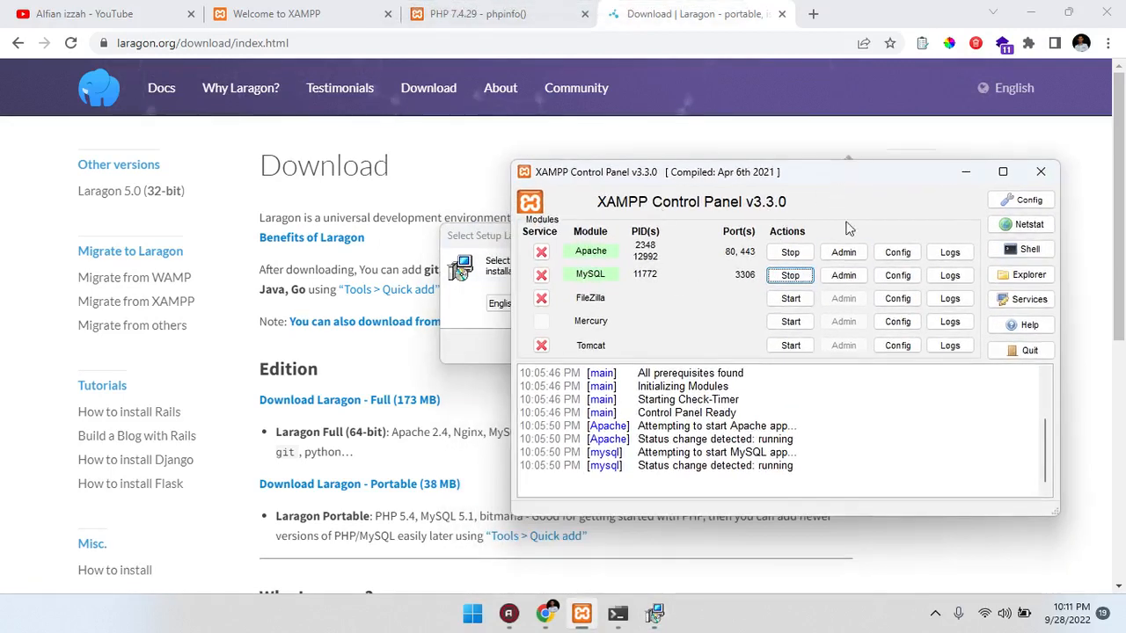
pyautogui.click(789, 253)
pyautogui.click(790, 276)
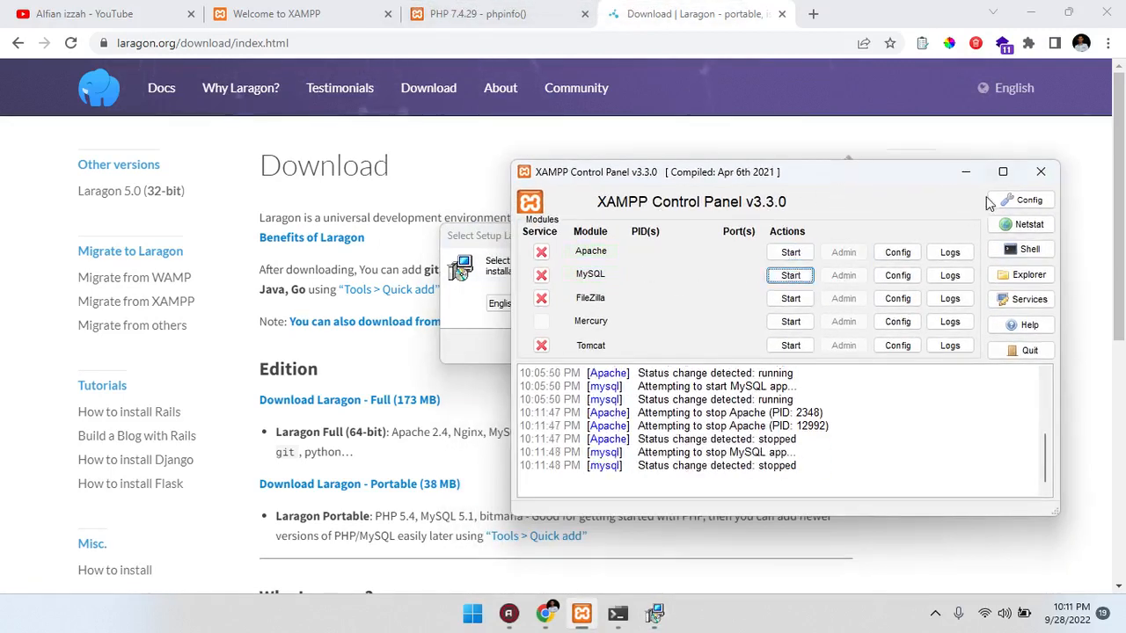
# Step: Close the XAMPP Control Panel and quit both XAMPP instances still running in the system tray
pyautogui.click(1040, 172)
pyautogui.click(933, 613)
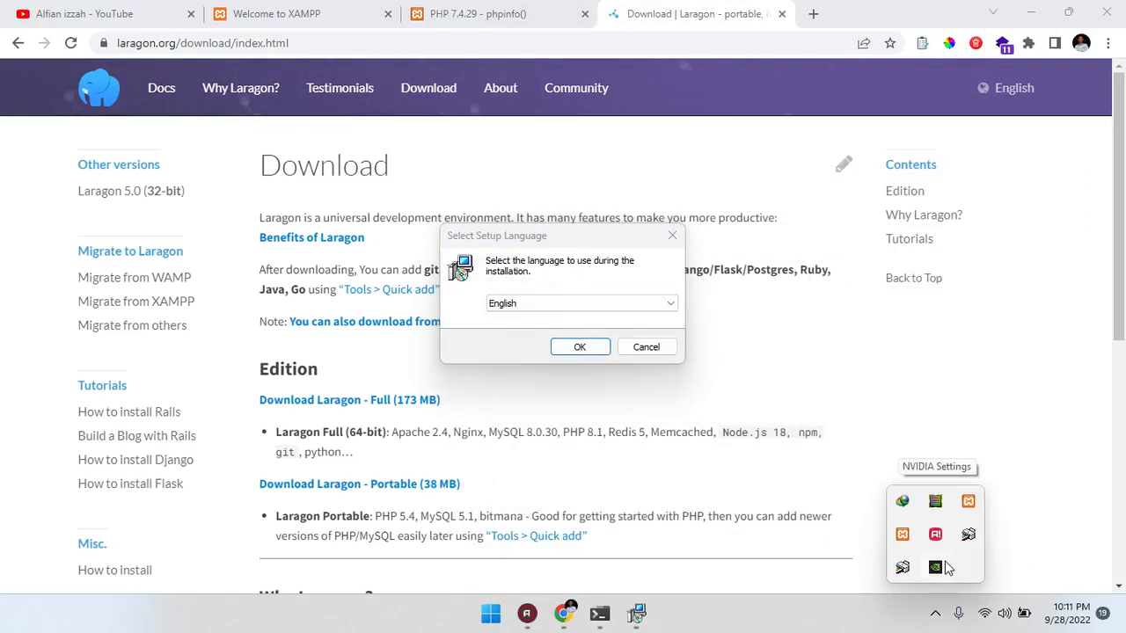
pyautogui.rightClick(901, 534)
pyautogui.click(942, 516)
pyautogui.rightClick(971, 503)
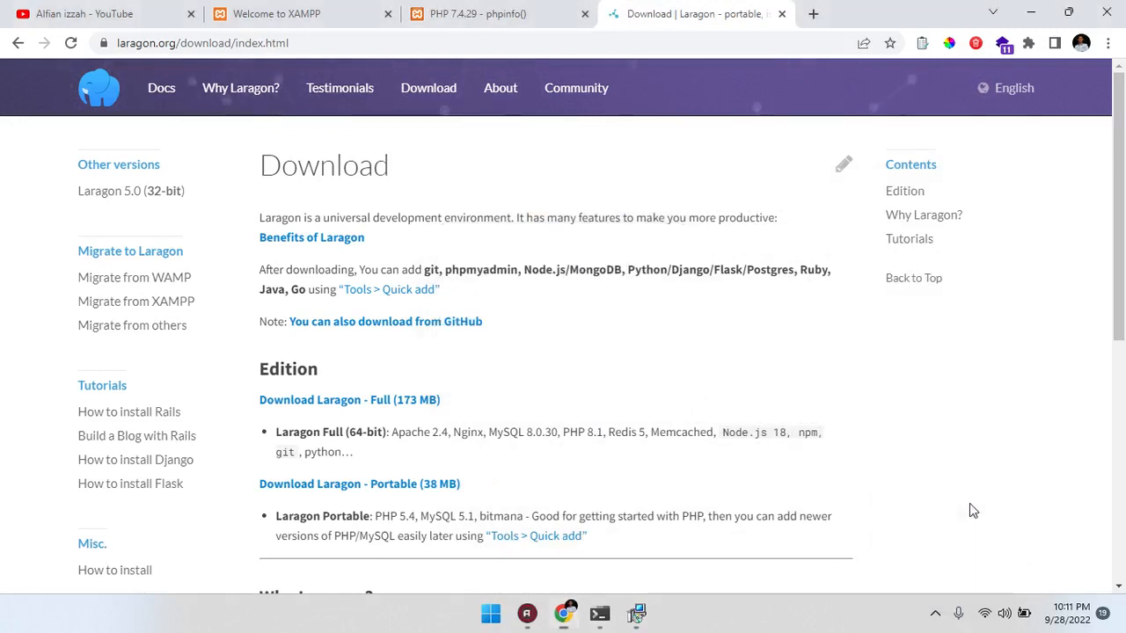
pyautogui.click(938, 539)
# Step: Install Laragon 6.0.0 in English to C:\laragon, keeping auto start, auto virtual hosts and the Notepad++ & Terminal option enabled
pyautogui.click(647, 618)
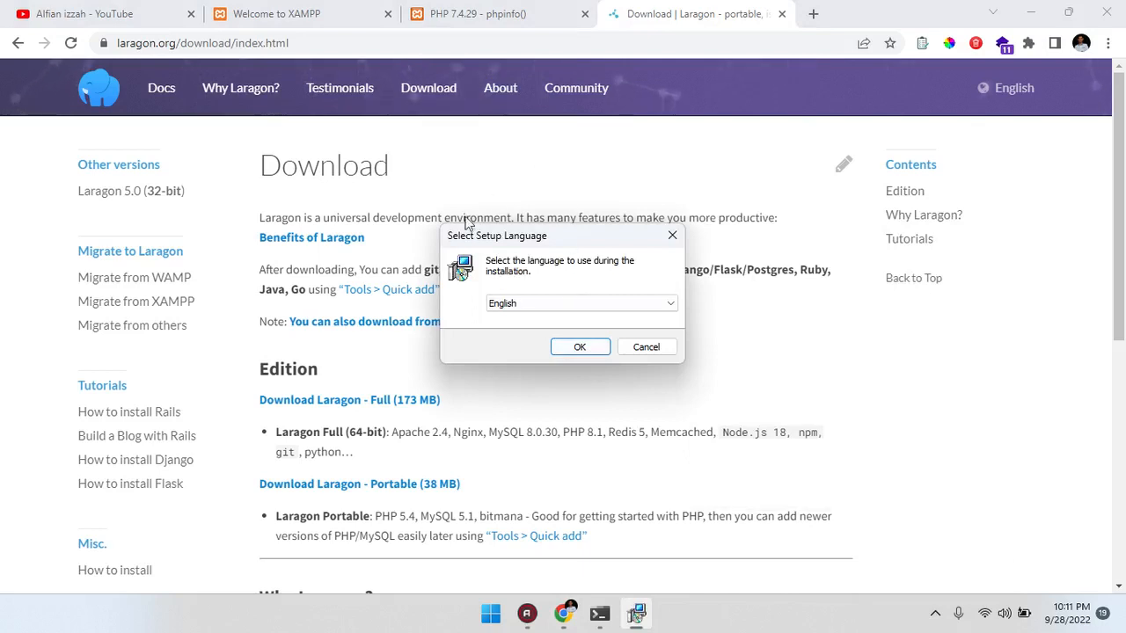
pyautogui.click(578, 352)
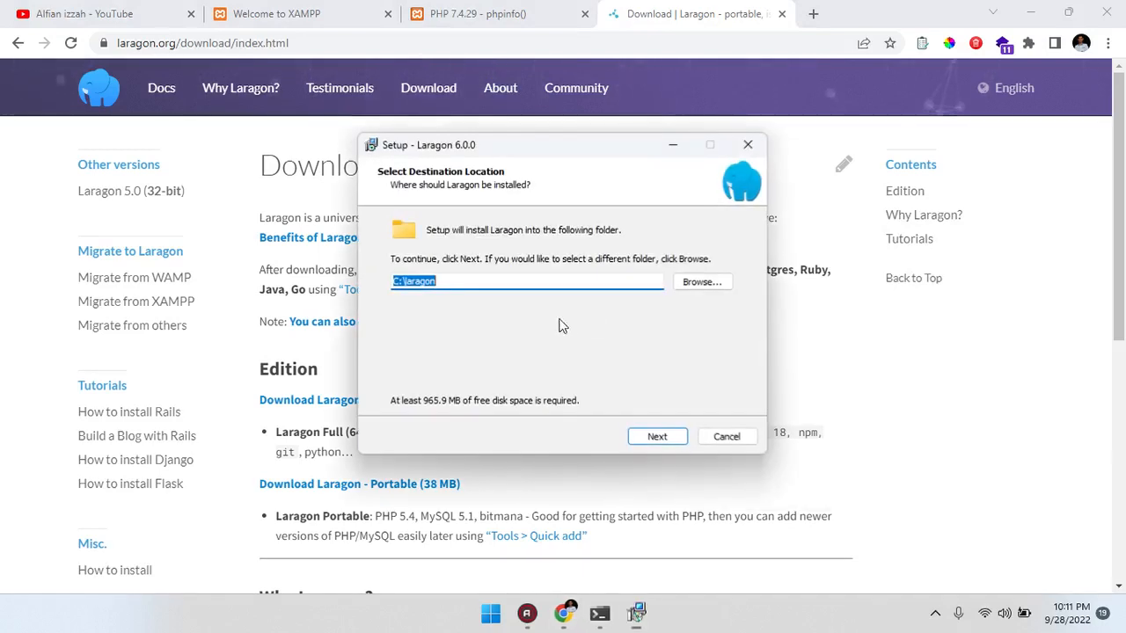
pyautogui.click(657, 437)
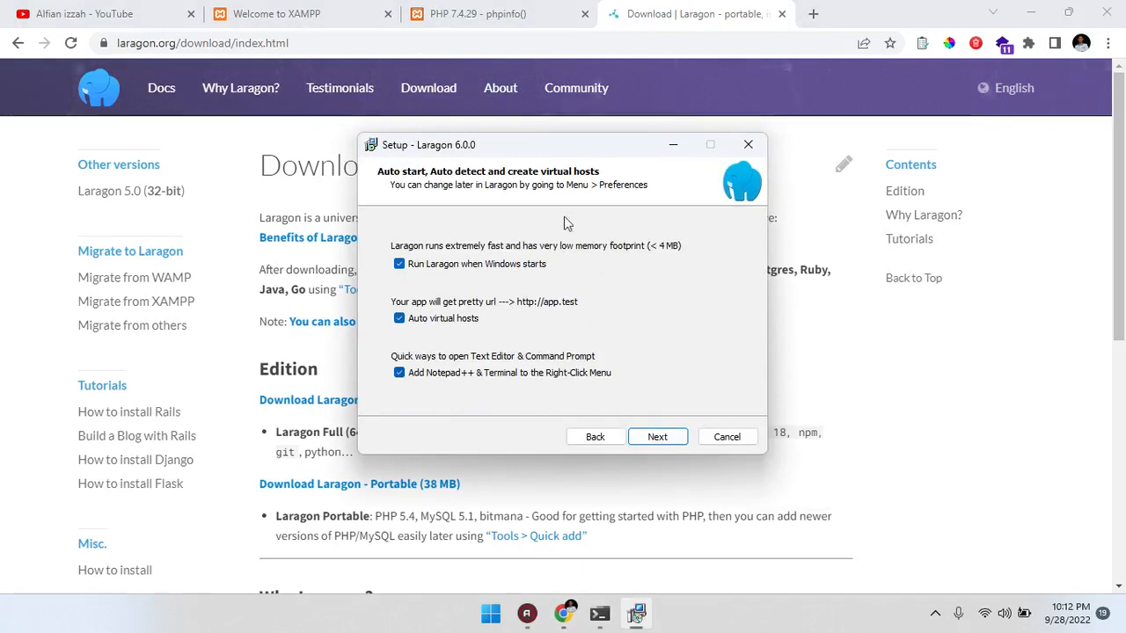
pyautogui.click(666, 438)
pyautogui.click(667, 440)
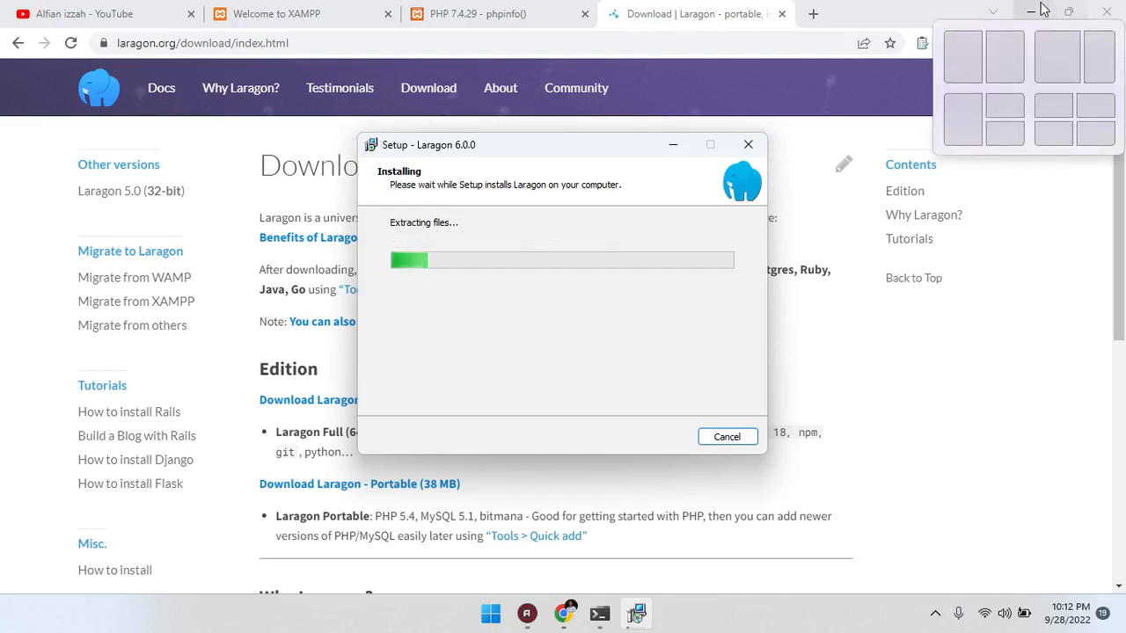
# Step: Switch to the Command Prompt and check the active PHP version with php -v
pyautogui.click(599, 613)
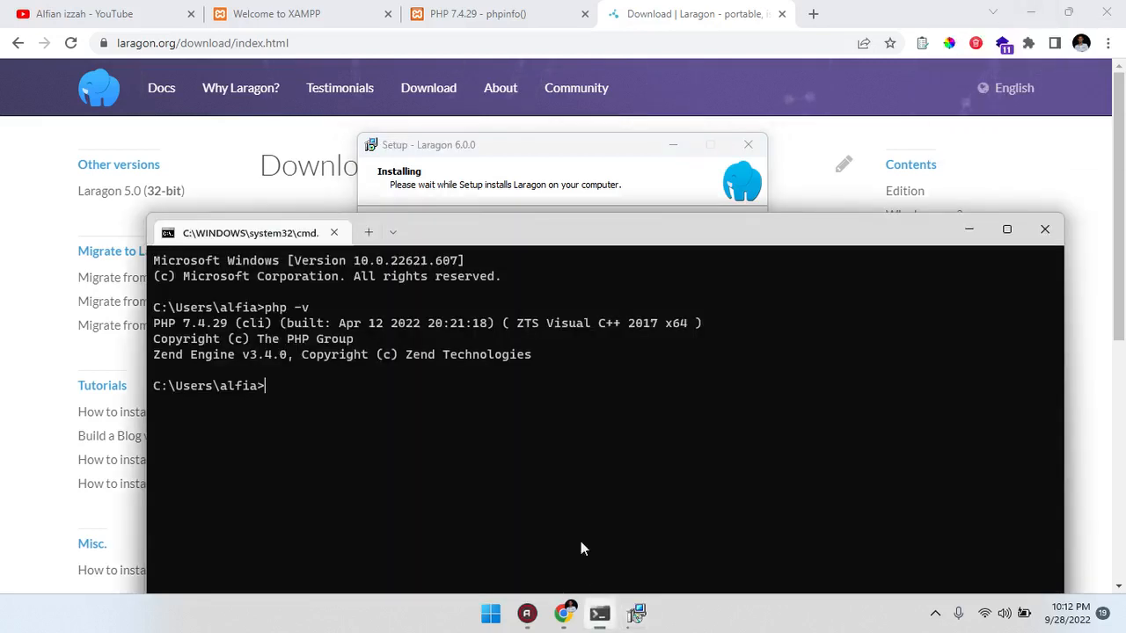
pyautogui.write('php')
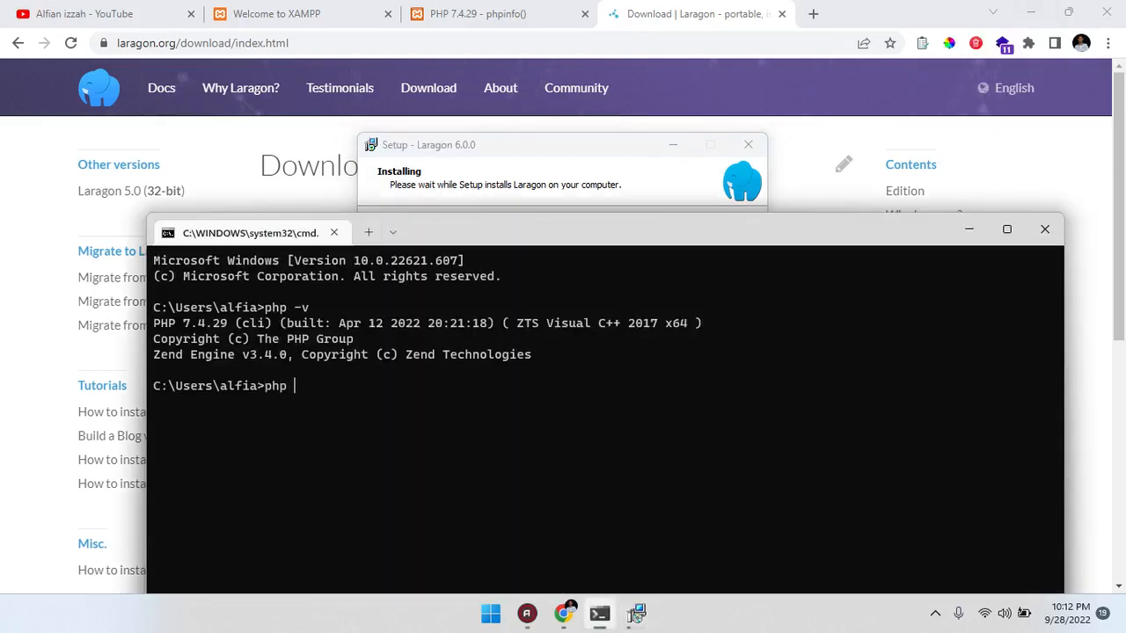
pyautogui.write(' -v')
pyautogui.press('Return')
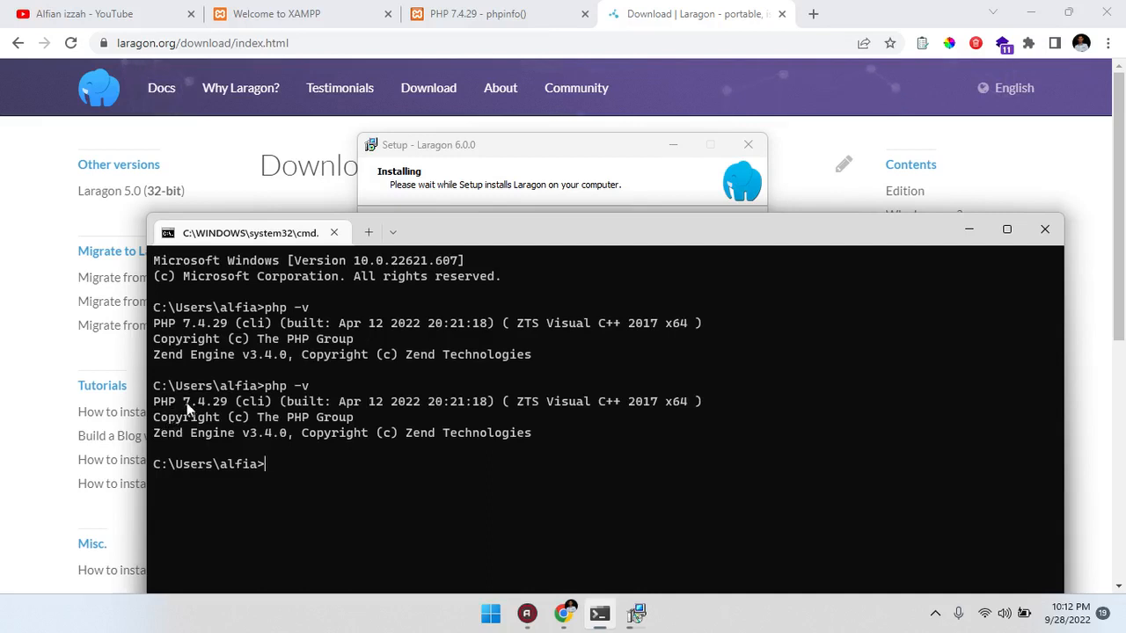
# Step: Open a new PowerShell session in the terminal and change to the D:\WEB\evoting folder
pyautogui.click(367, 232)
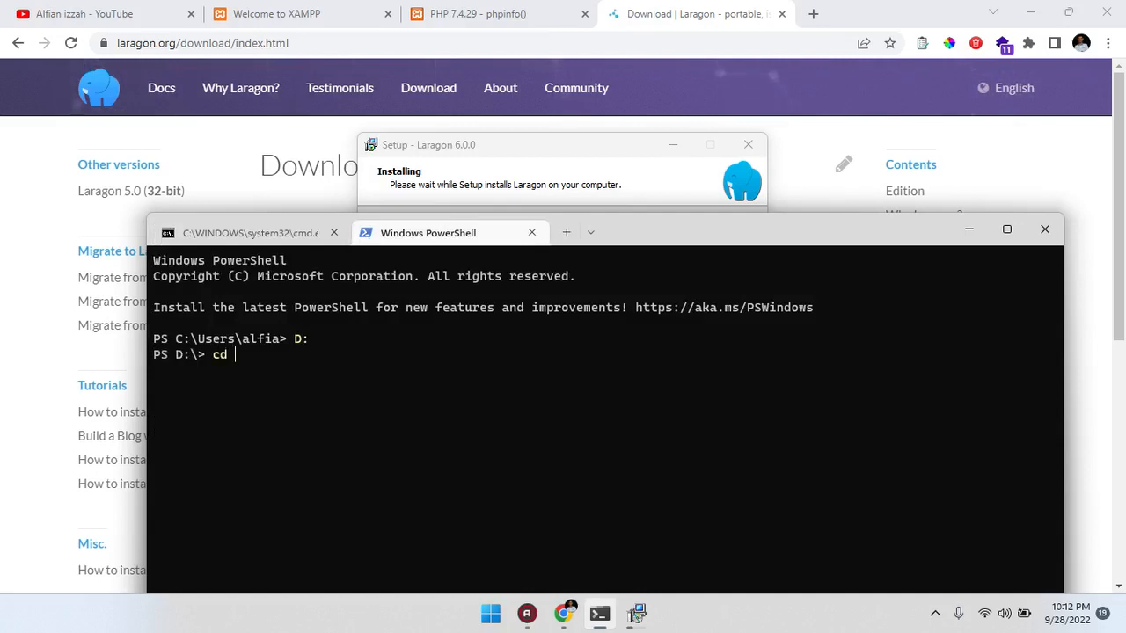
pyautogui.write('we')
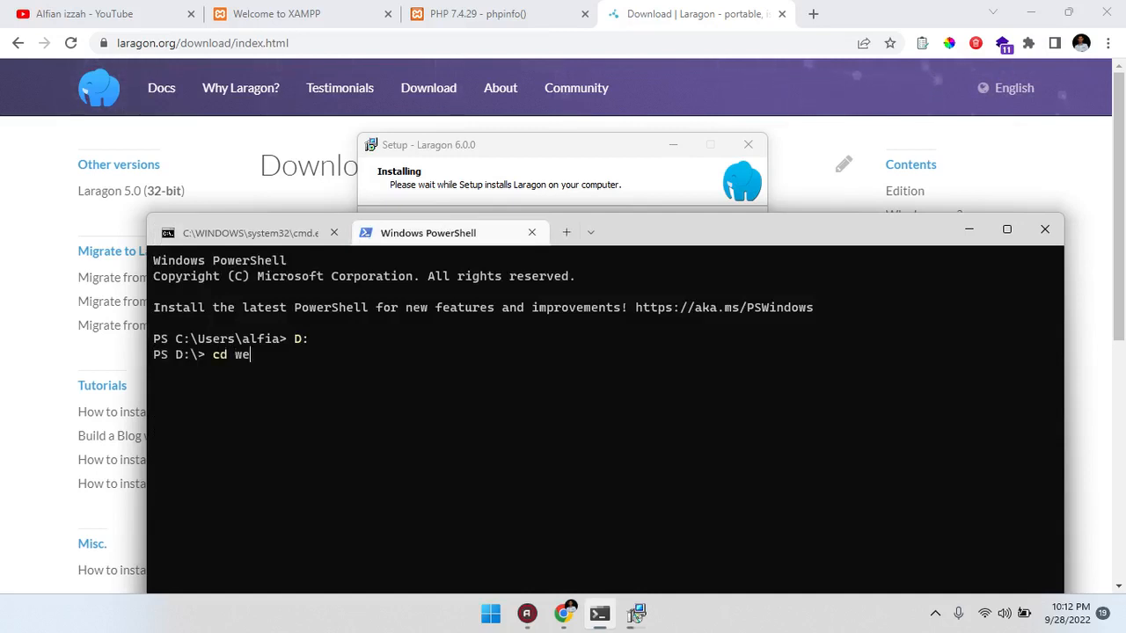
pyautogui.press('Tab')
pyautogui.press('Return')
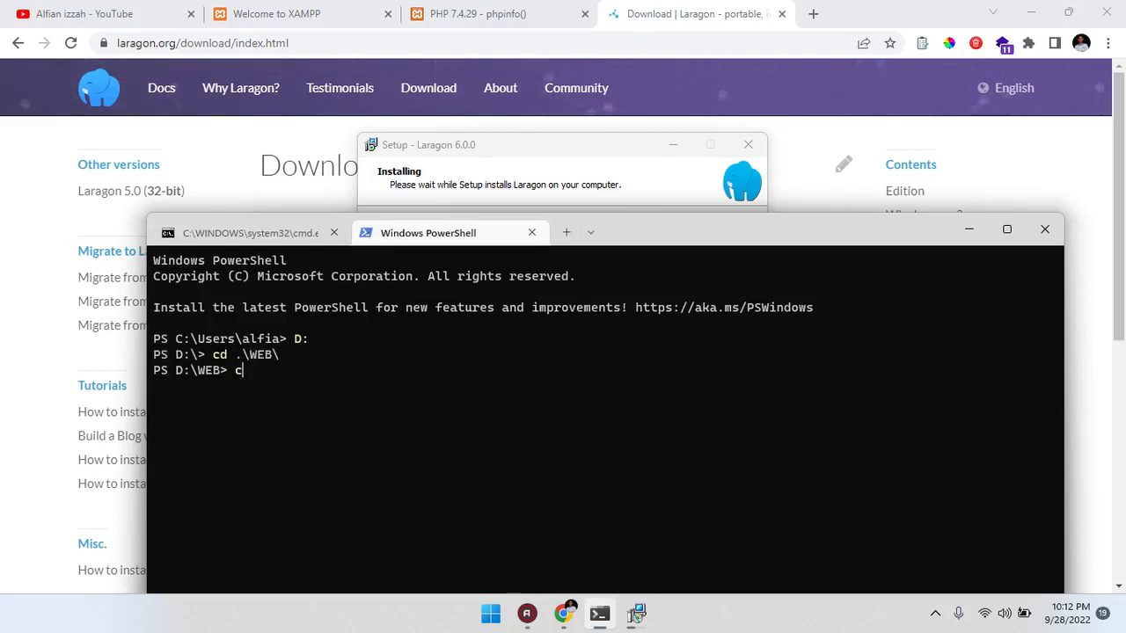
pyautogui.write('cd tra')
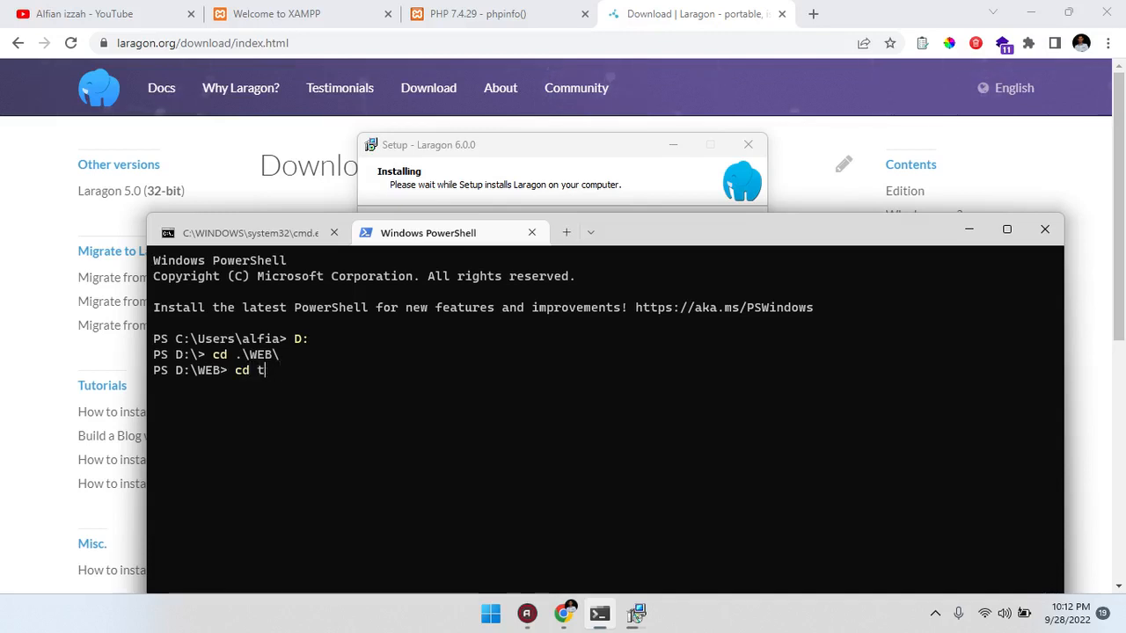
pyautogui.press('BackSpace')
pyautogui.write('evo')
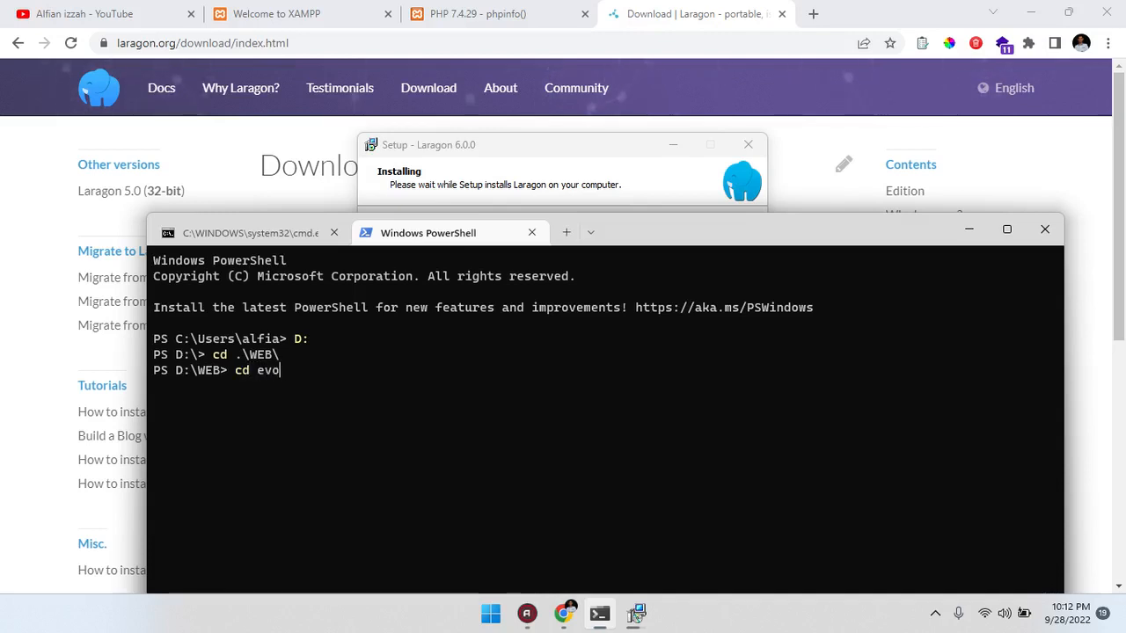
pyautogui.write('c')
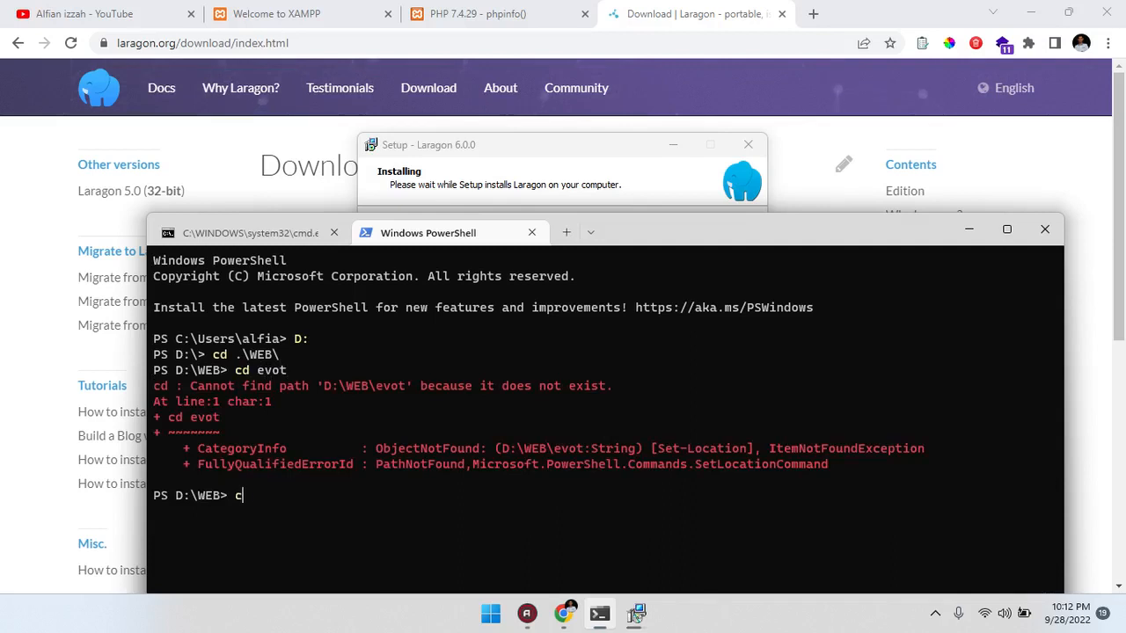
pyautogui.write('d ev')
pyautogui.press('Tab')
pyautogui.press('Return')
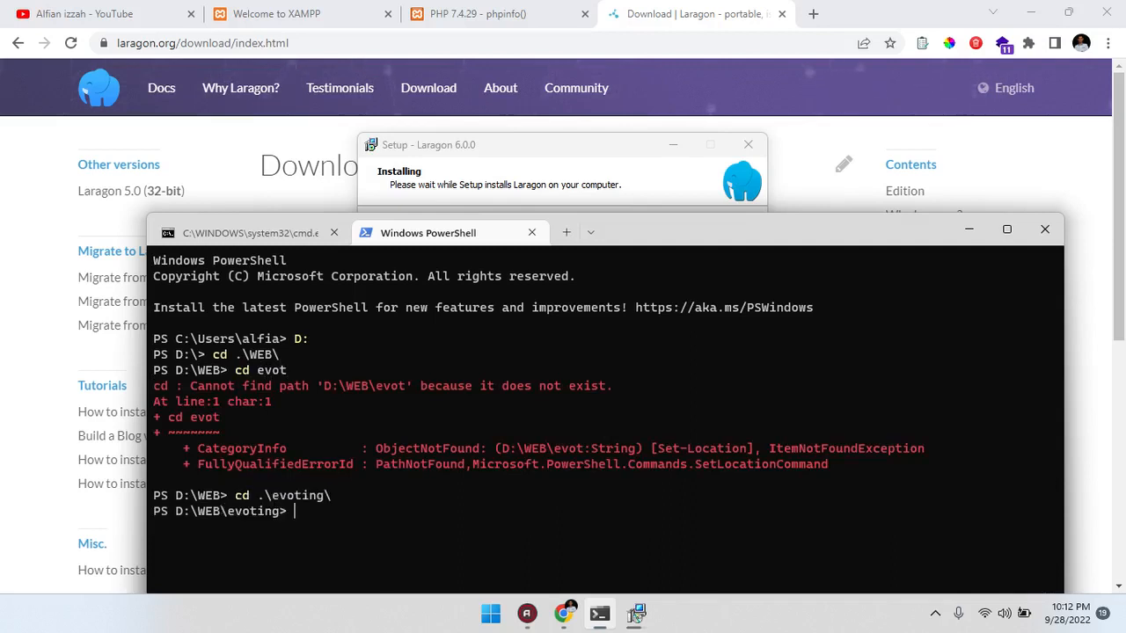
# Step: Run composer install in the evoting project and move the terminal window up to show more output
pyautogui.write('composer ')
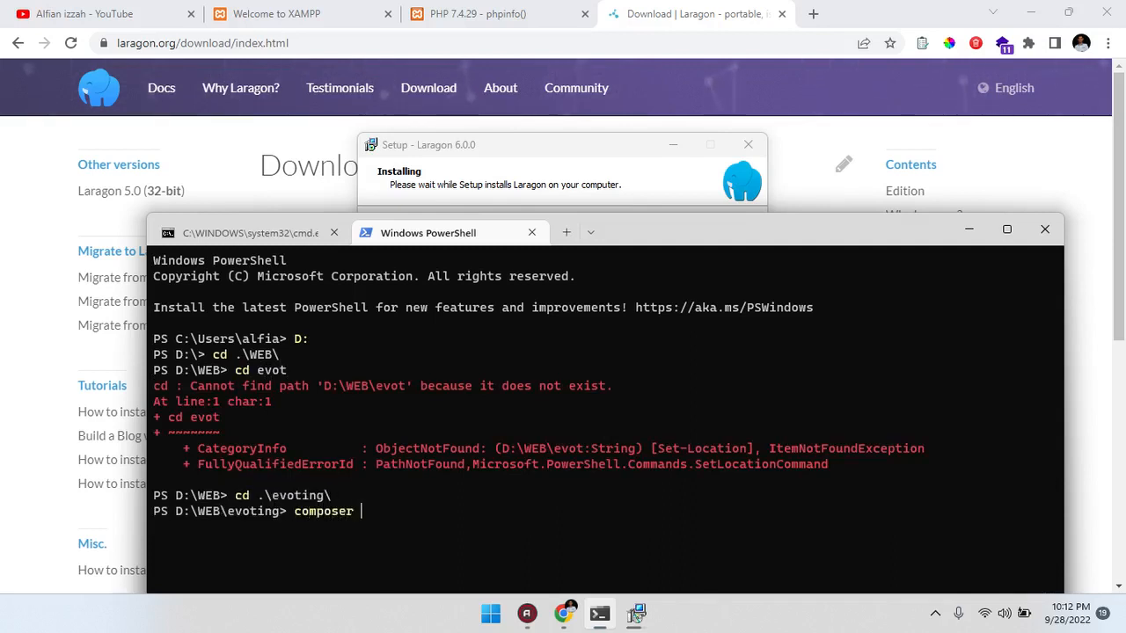
pyautogui.write('install')
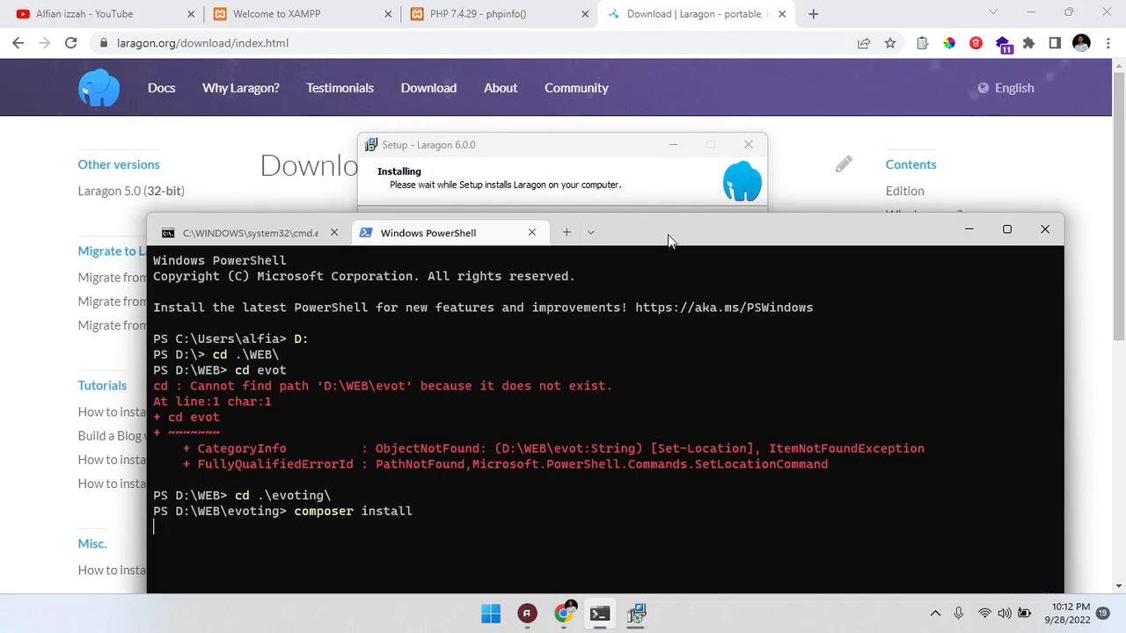
pyautogui.moveTo(667, 240); pyautogui.dragTo(648, 178)
# Step: Examine the composer install output for the Laravel framework and PHP version requirements, and clear the terminal
pyautogui.scroll(20, 556, 332)
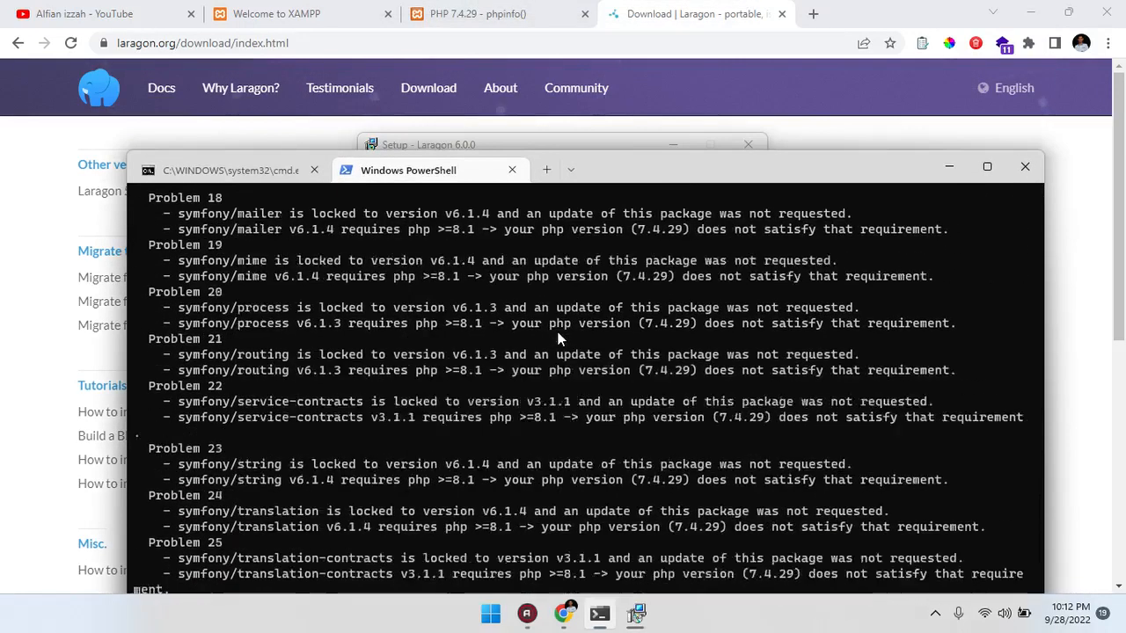
pyautogui.scroll(6, 563, 307)
pyautogui.scroll(-2, 397, 407)
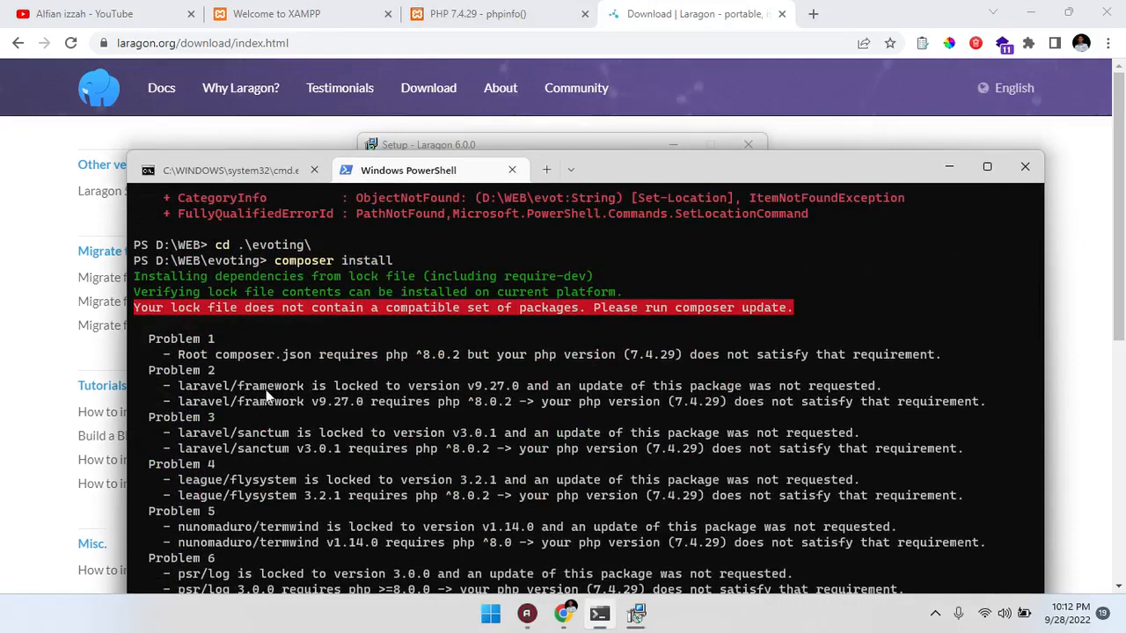
pyautogui.moveTo(224, 388); pyautogui.dragTo(622, 387)
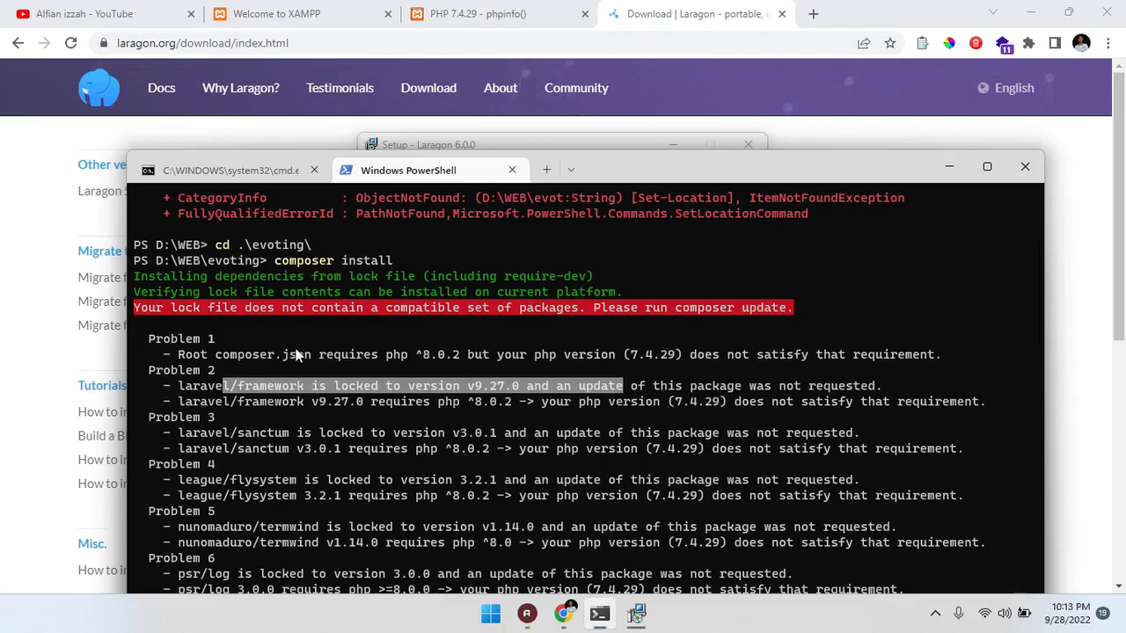
pyautogui.moveTo(332, 356); pyautogui.dragTo(458, 360)
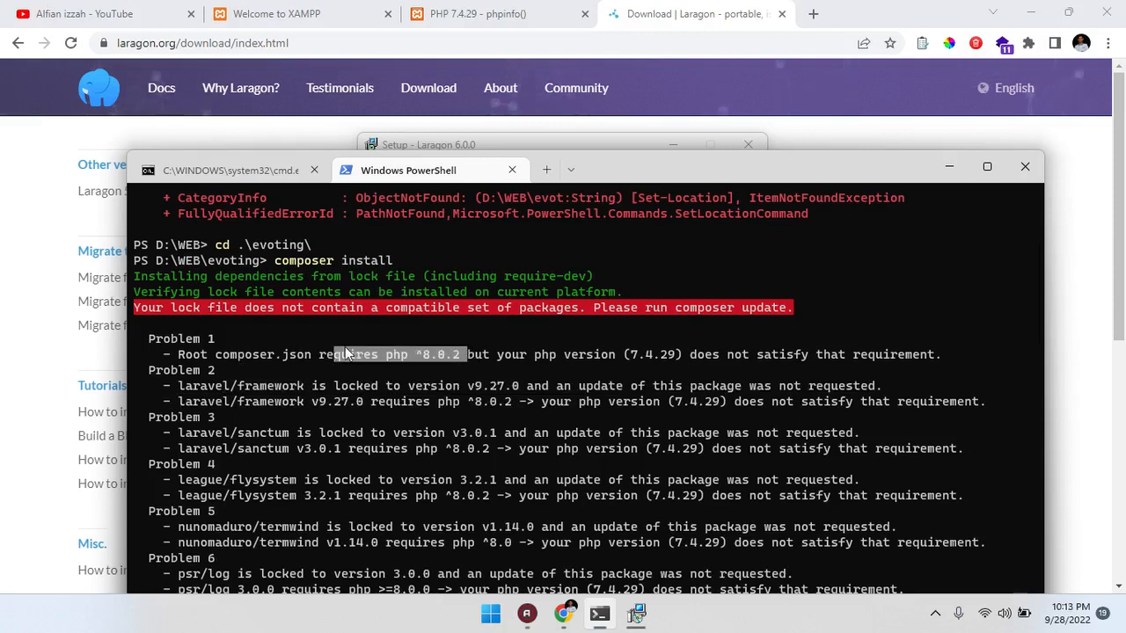
pyautogui.moveTo(356, 356); pyautogui.dragTo(689, 360)
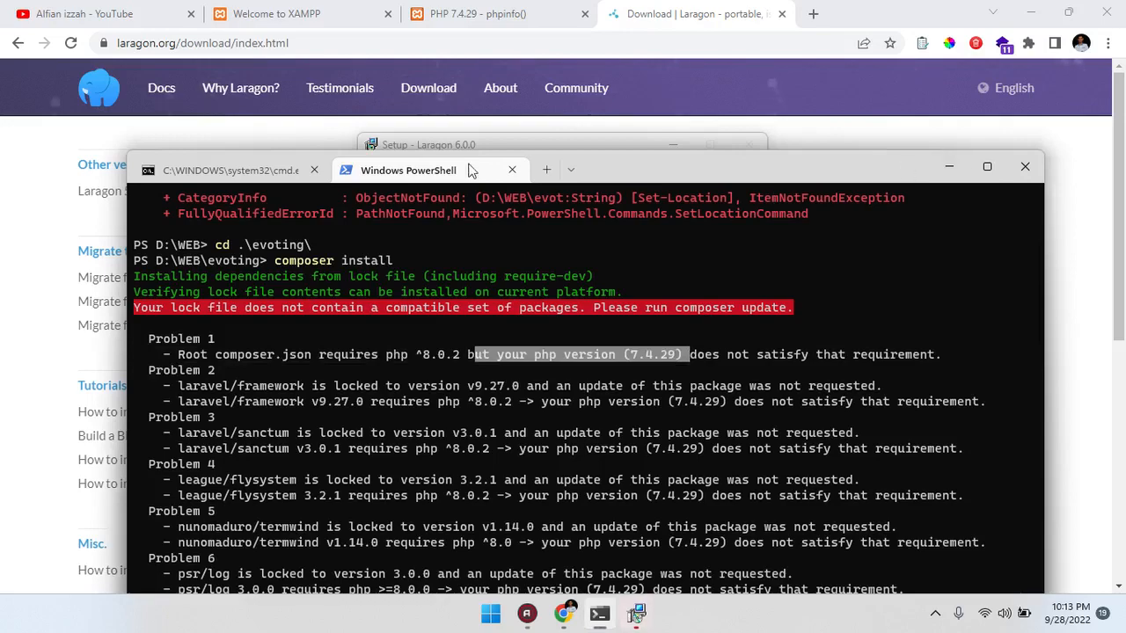
pyautogui.scroll(-15, 747, 294)
pyautogui.scroll(-10, 747, 321)
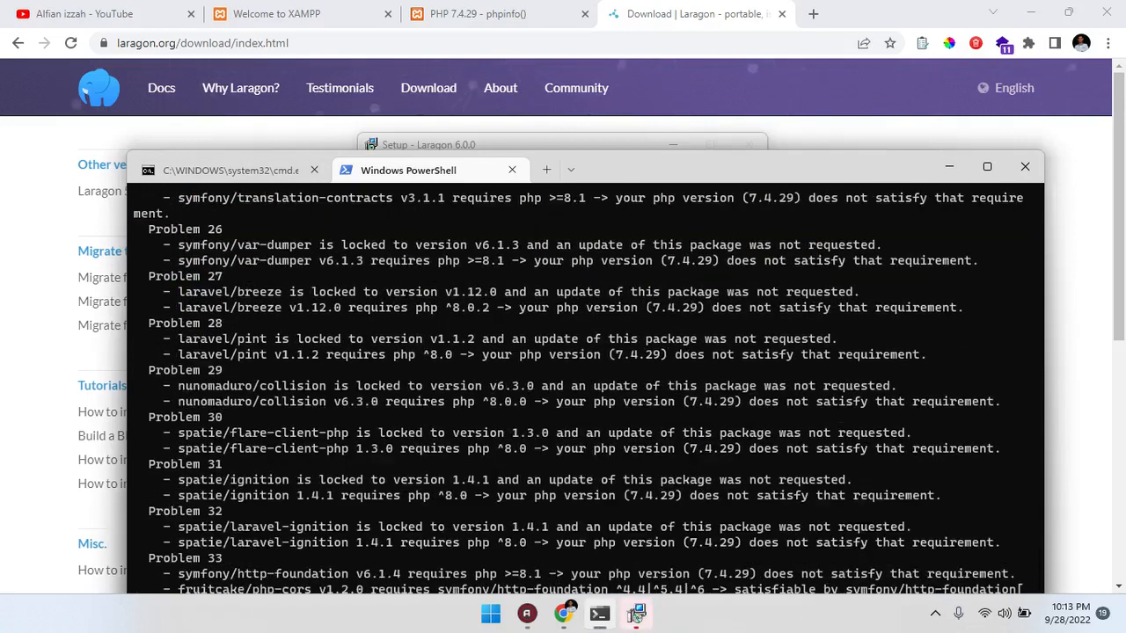
pyautogui.hotkey('ctrl', 'l')
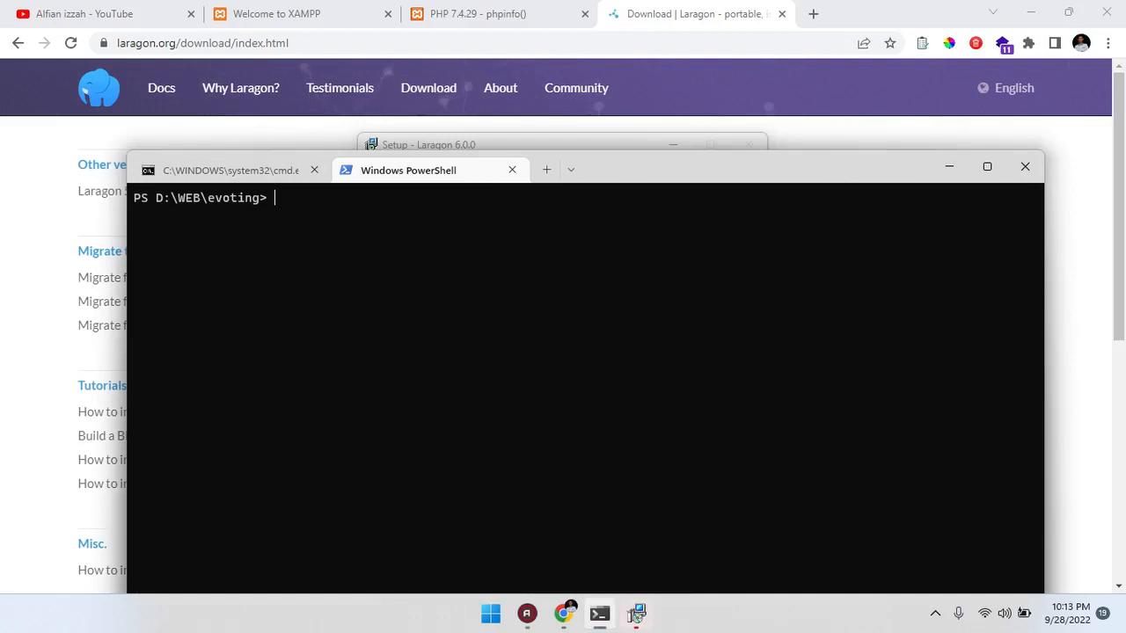
# Step: Finish the Laragon setup wizard with Run Laragon enabled and dismiss the Laragon notification
pyautogui.click(643, 616)
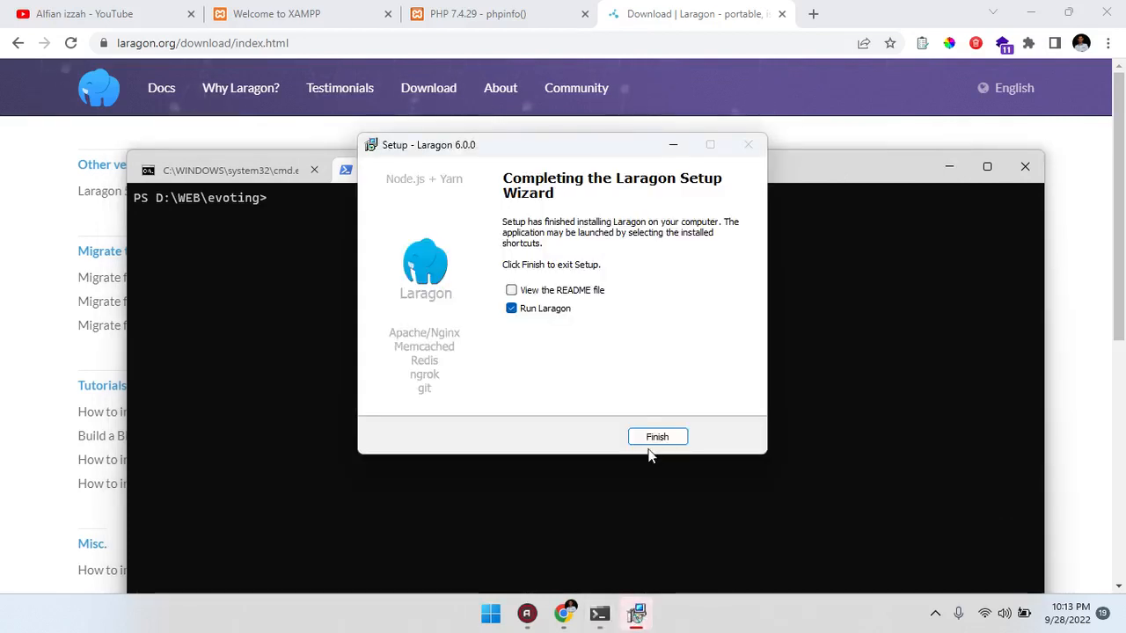
pyautogui.click(653, 435)
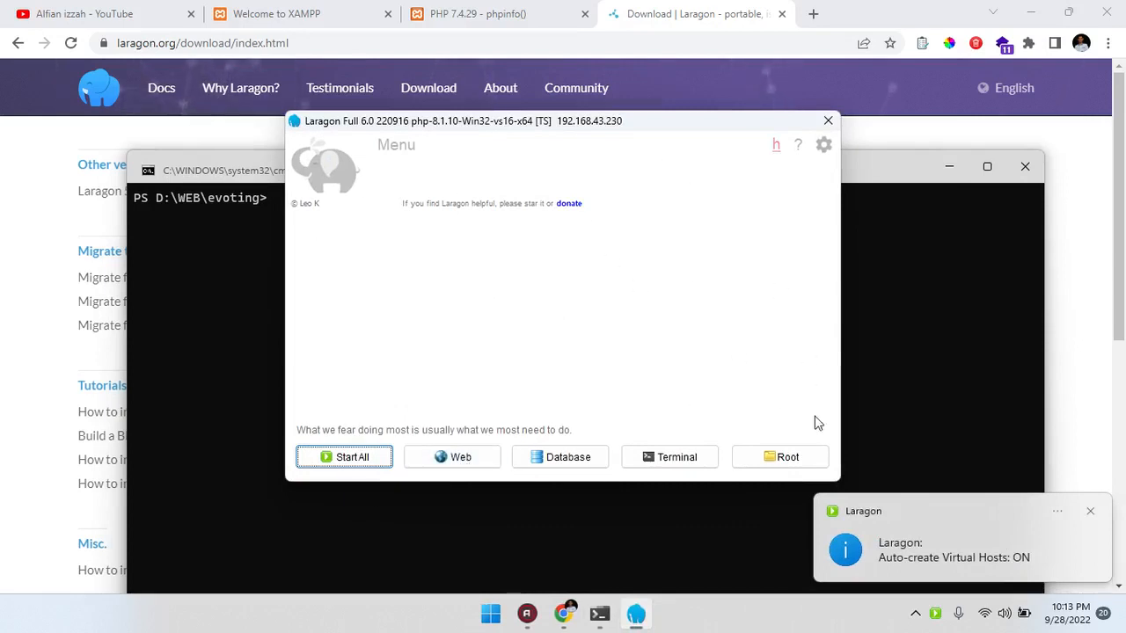
pyautogui.click(1090, 510)
# Step: Look up the PHP versions available in Laragon and close the list without changing the selection
pyautogui.rightClick(608, 254)
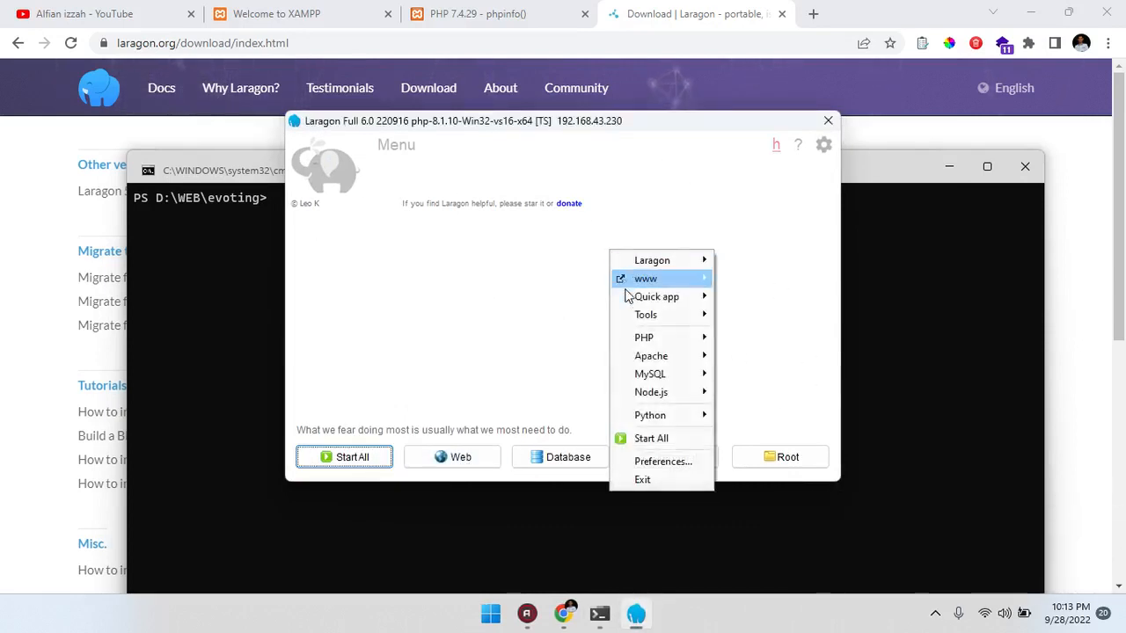
pyautogui.moveTo(641, 339)
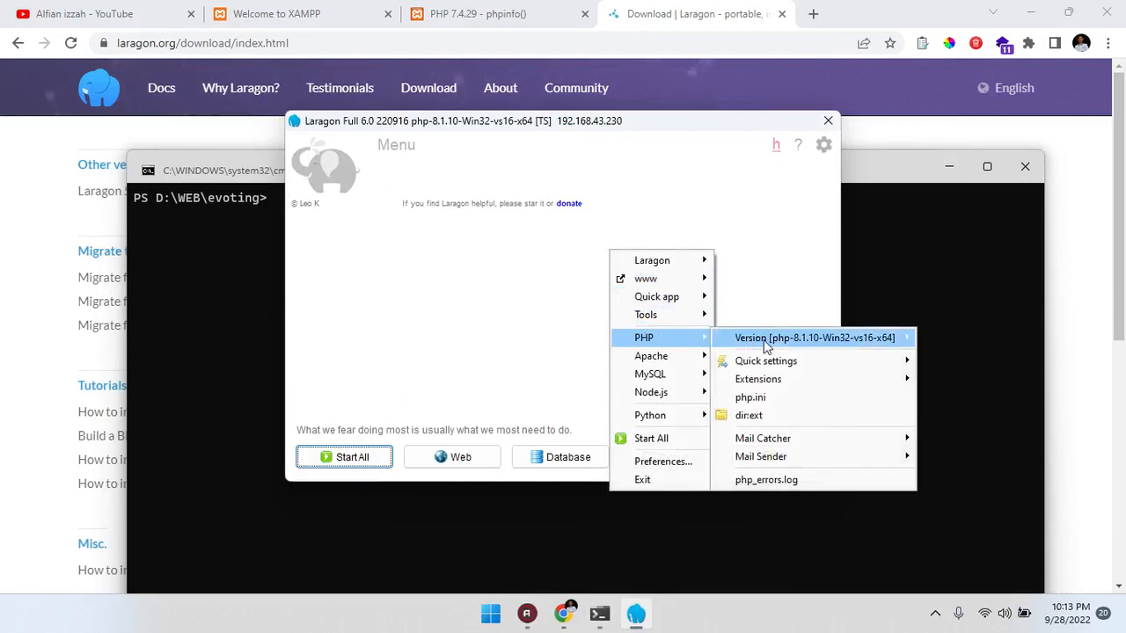
pyautogui.moveTo(762, 343)
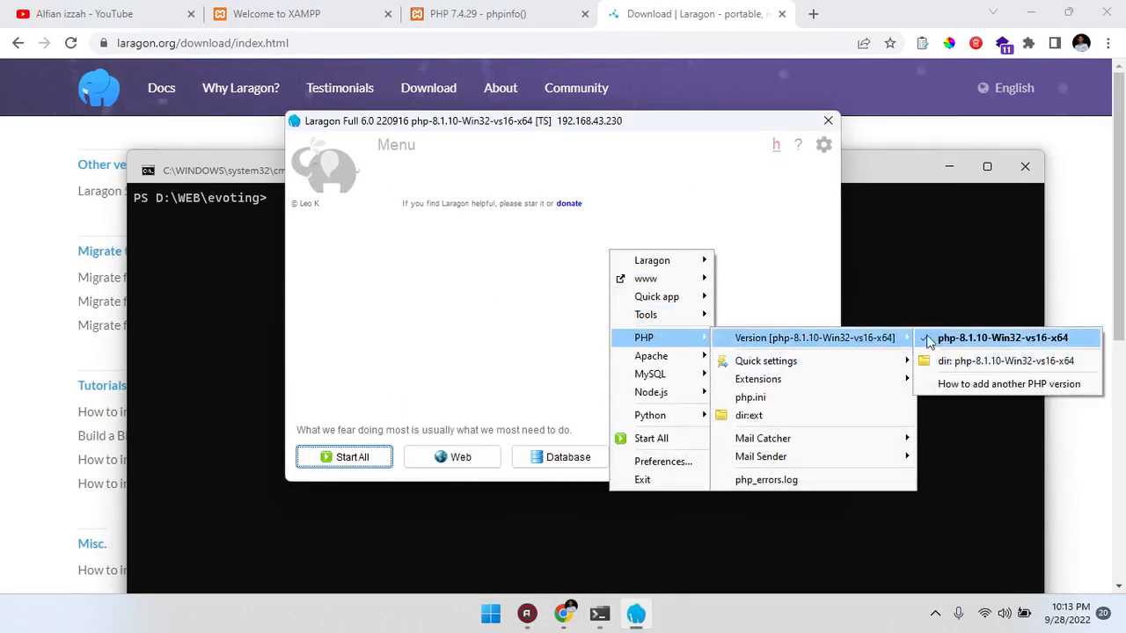
pyautogui.click(779, 253)
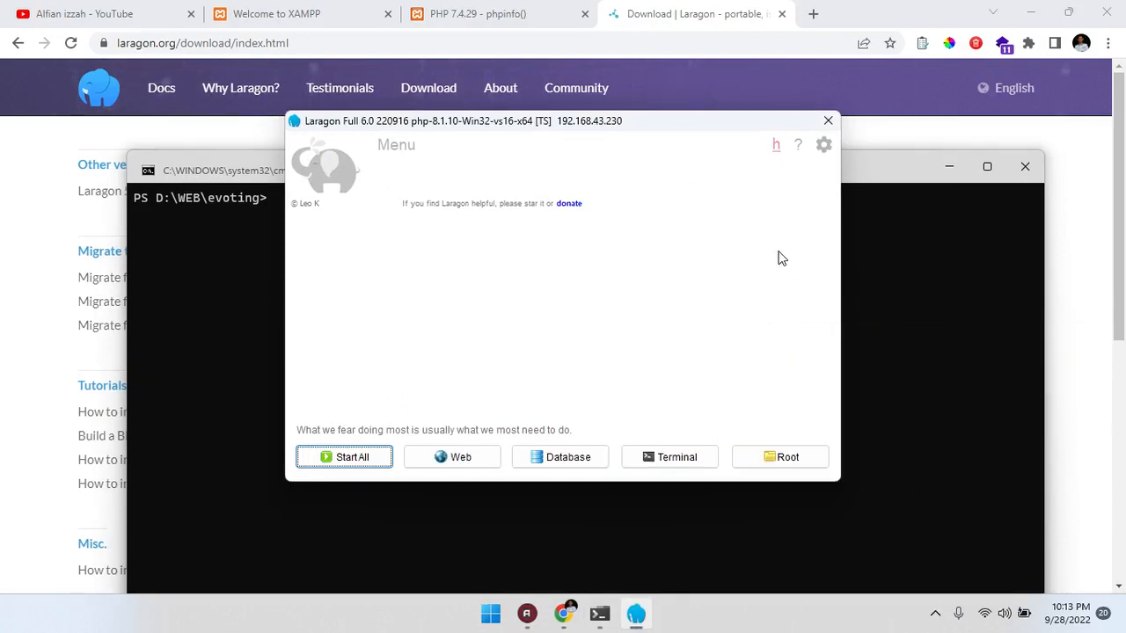
# Step: Start all Laragon services and load localhost in a new browser tab
pyautogui.rightClick(507, 262)
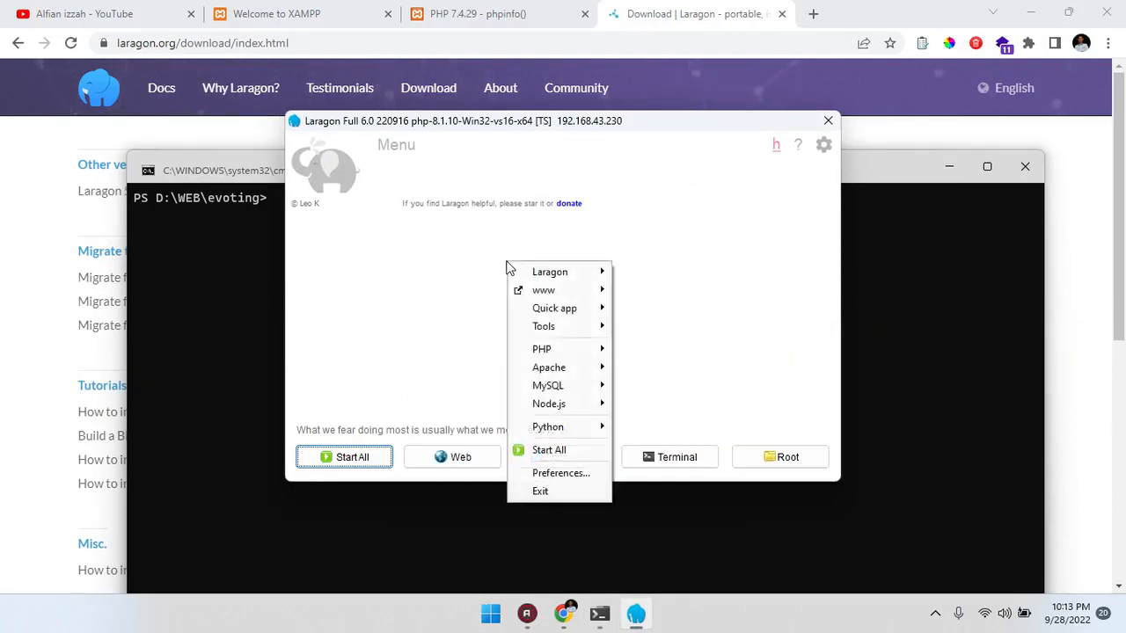
pyautogui.click(540, 451)
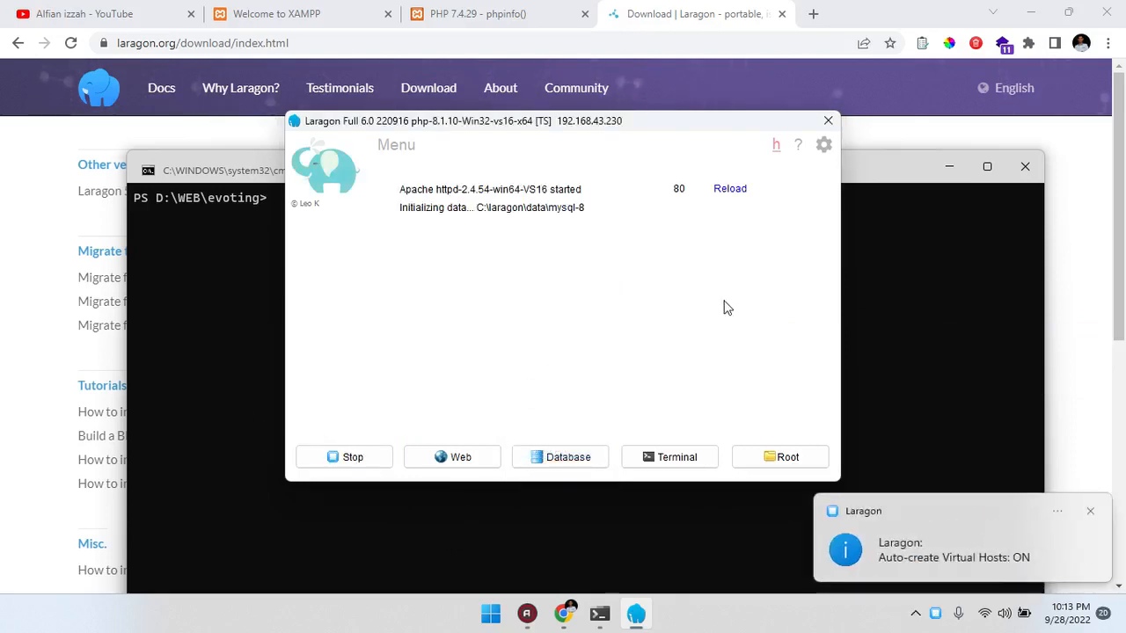
pyautogui.click(812, 14)
pyautogui.write('loca')
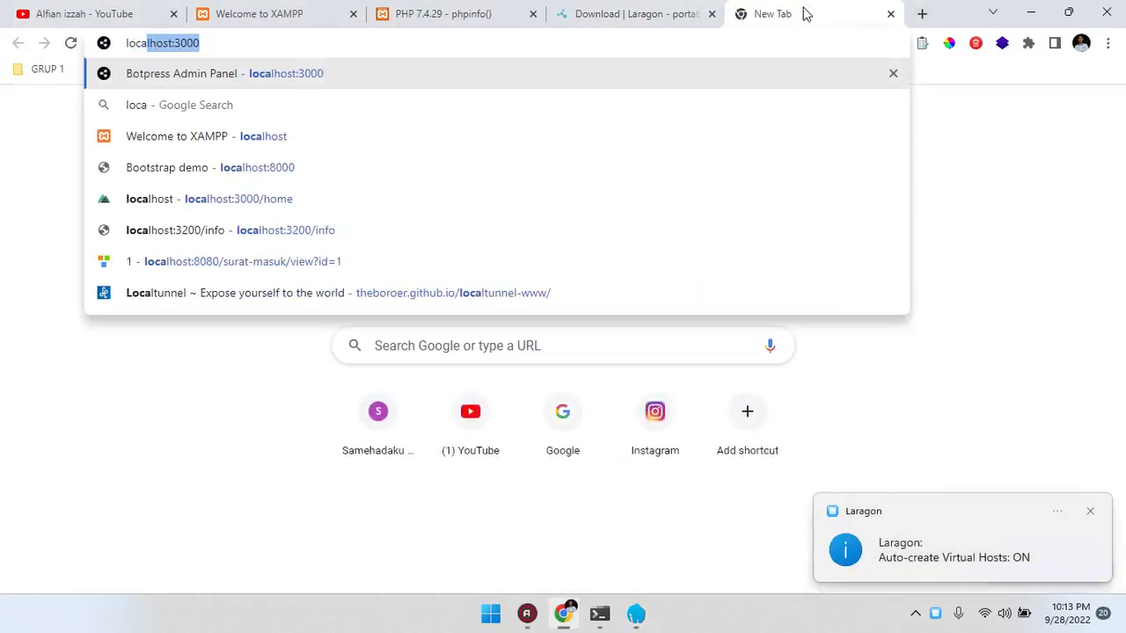
pyautogui.write('lhost')
pyautogui.press('Return')
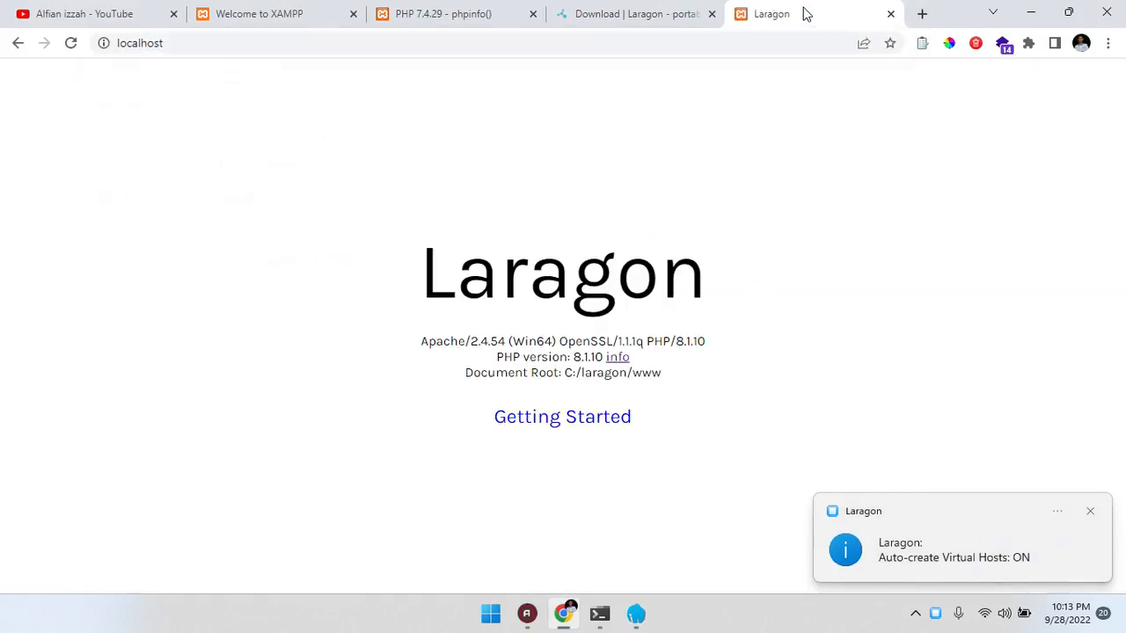
# Step: Close the Welcome to XAMPP and PHP 7.4.29 phpinfo tabs and return to the Laragon page
pyautogui.click(344, 14)
pyautogui.click(353, 13)
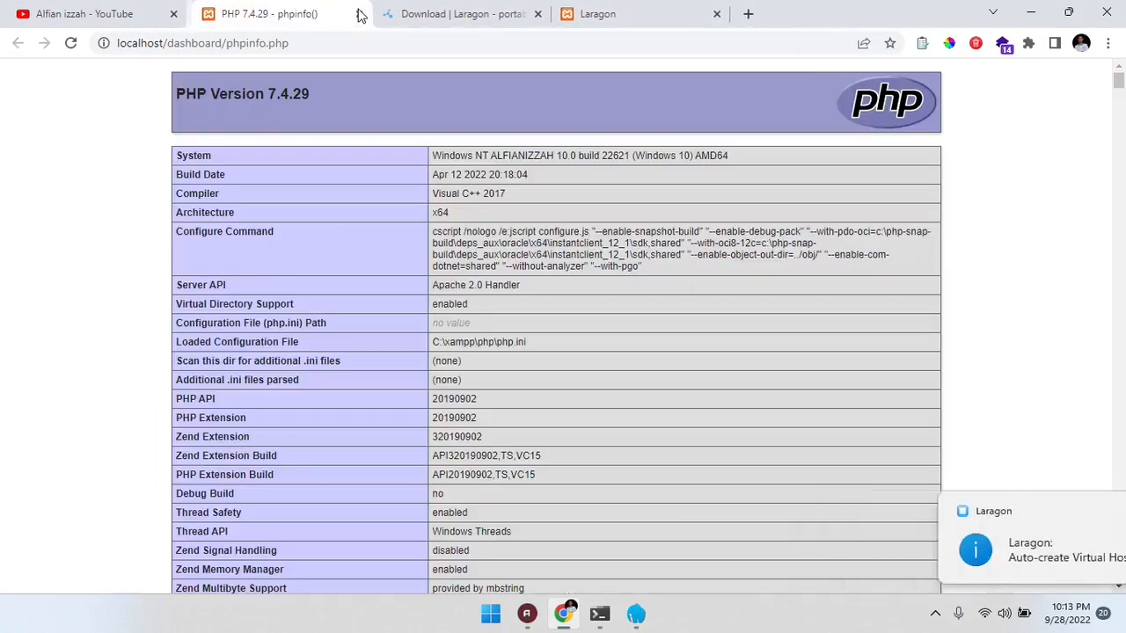
pyautogui.click(353, 13)
pyautogui.click(394, 13)
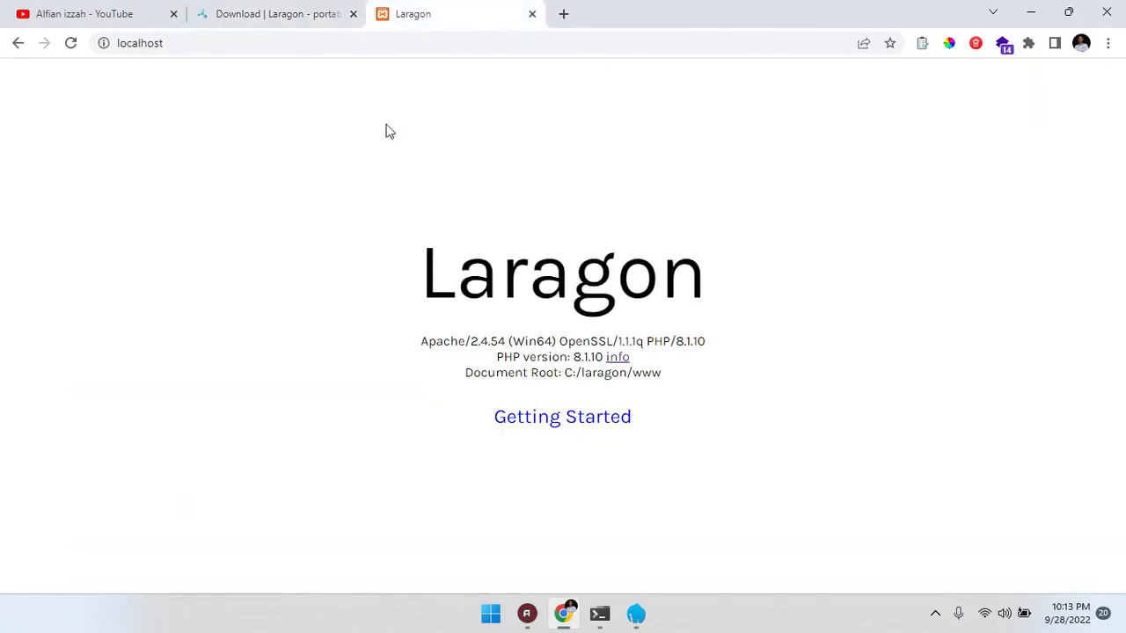
# Step: Open the PHP info page from the Laragon localhost page and check the PHP version in its header
pyautogui.click(617, 358)
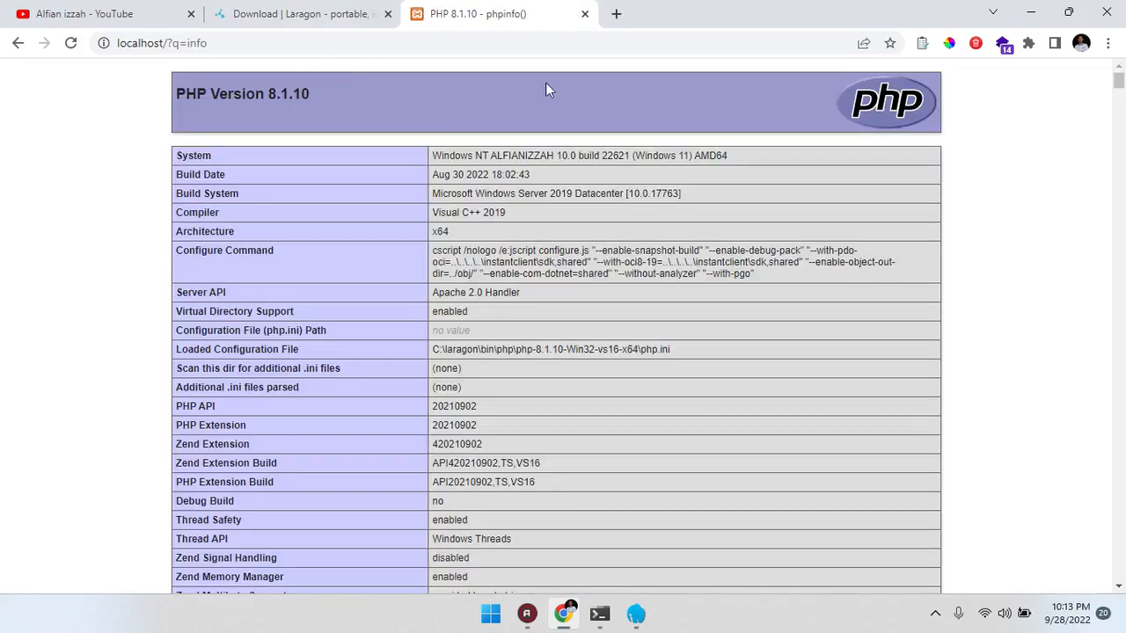
pyautogui.moveTo(265, 91); pyautogui.dragTo(439, 91)
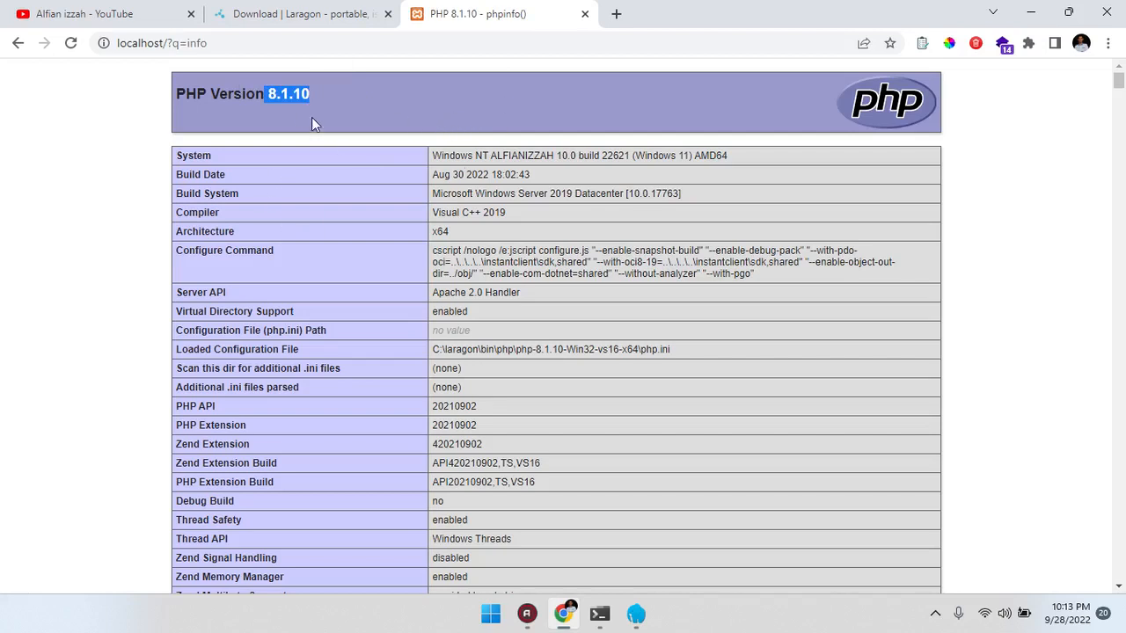
pyautogui.moveTo(432, 250); pyautogui.dragTo(660, 447)
pyautogui.click(659, 447)
# Step: Switch to the PowerShell terminal and run composer install again in the evoting project
pyautogui.click(599, 614)
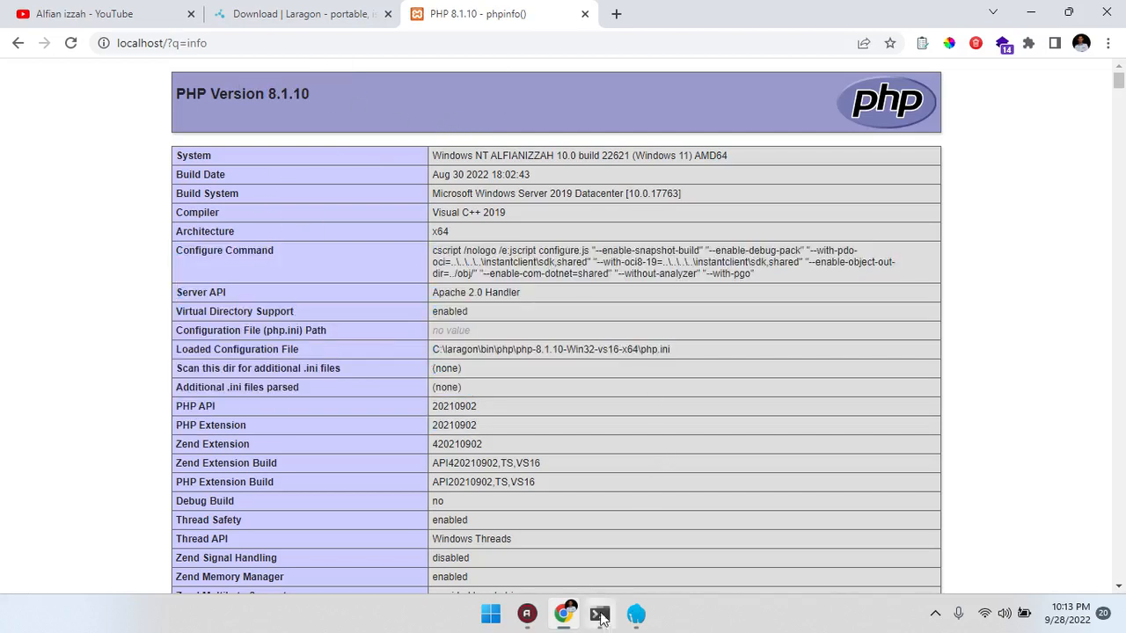
pyautogui.moveTo(669, 182); pyautogui.dragTo(749, 214)
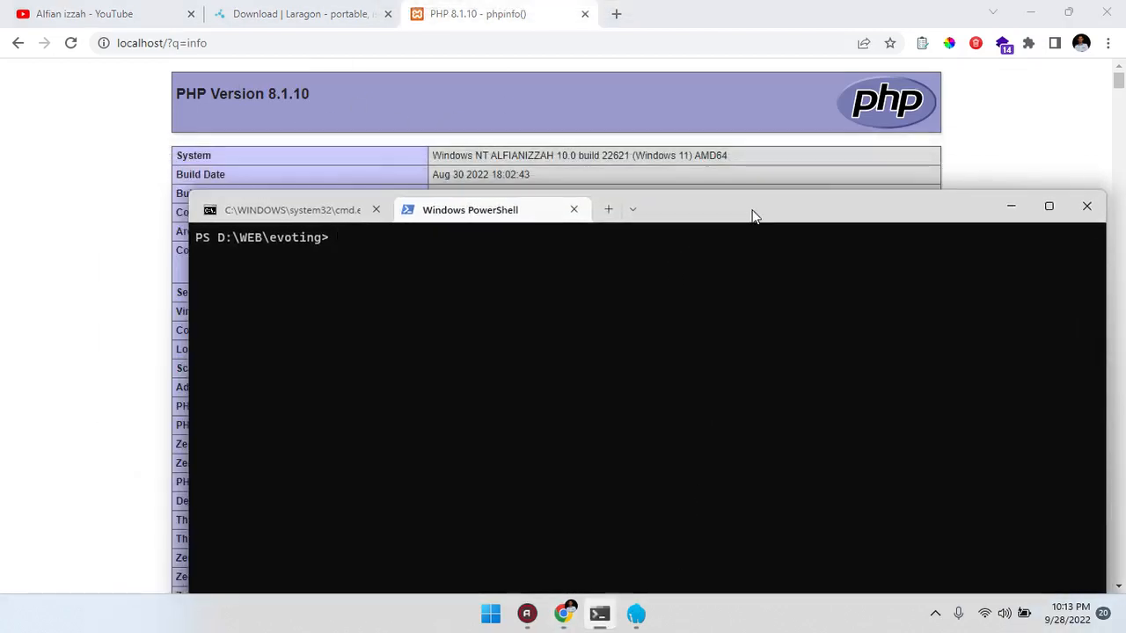
pyautogui.press('Up')
pyautogui.press('Up')
pyautogui.press('Down')
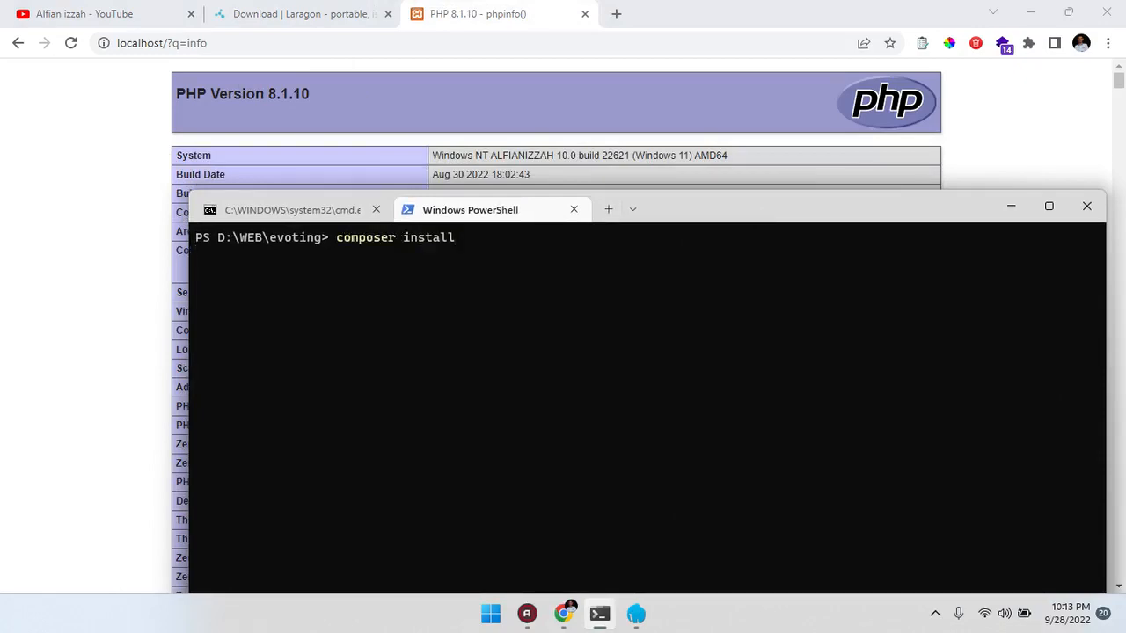
pyautogui.press('Return')
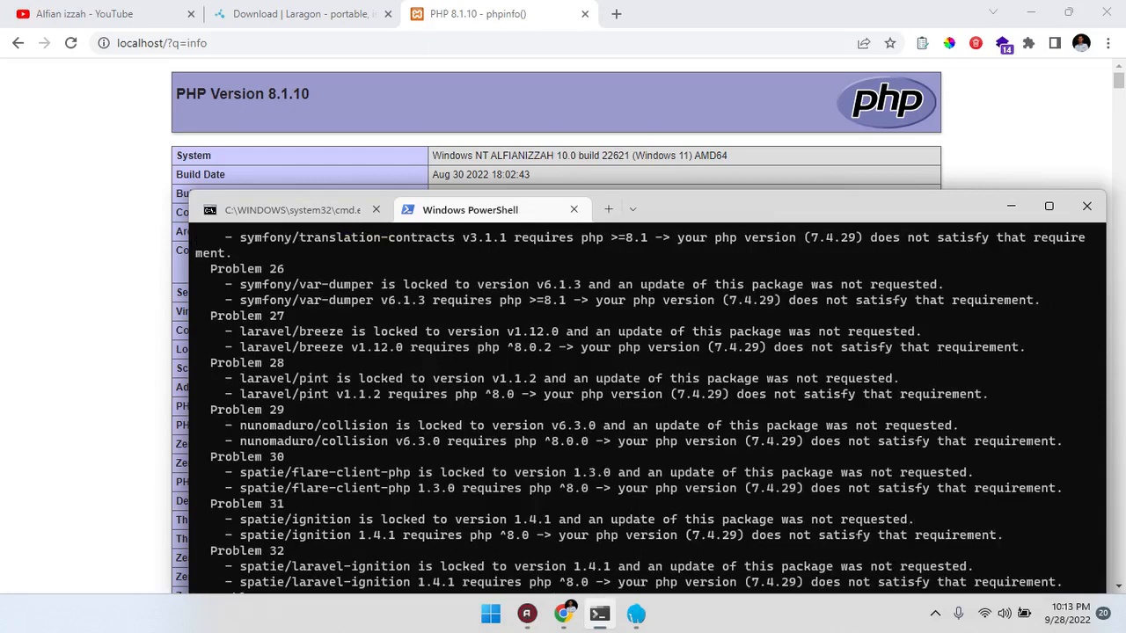
# Step: Examine the composer install output for the required PHP version and the version the terminal is using
pyautogui.scroll(18, 711, 251)
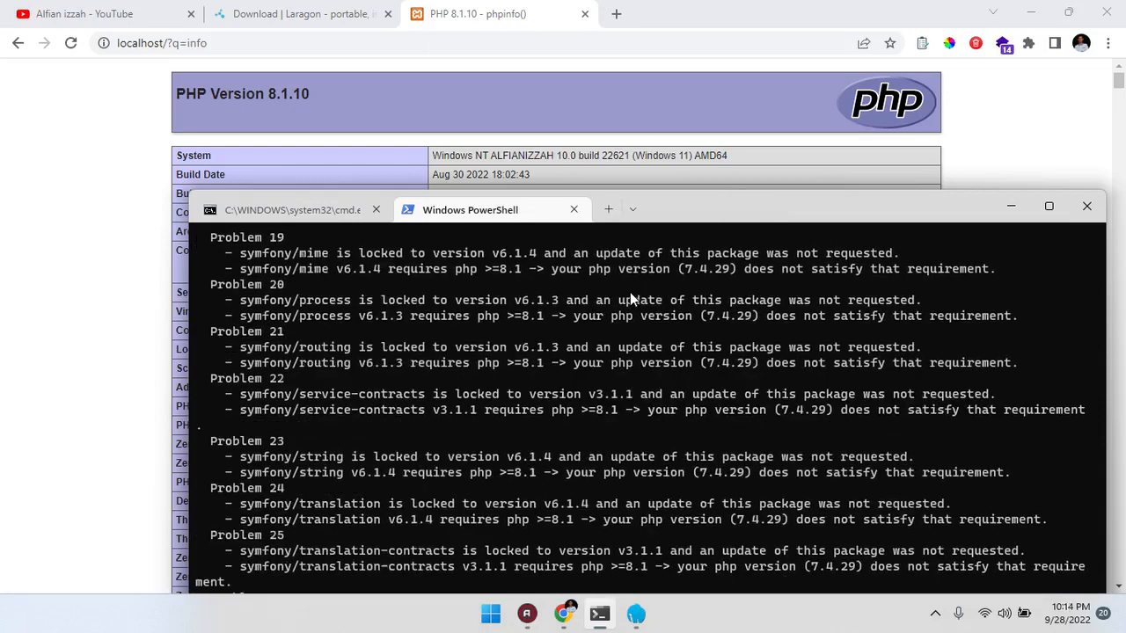
pyautogui.scroll(9, 637, 299)
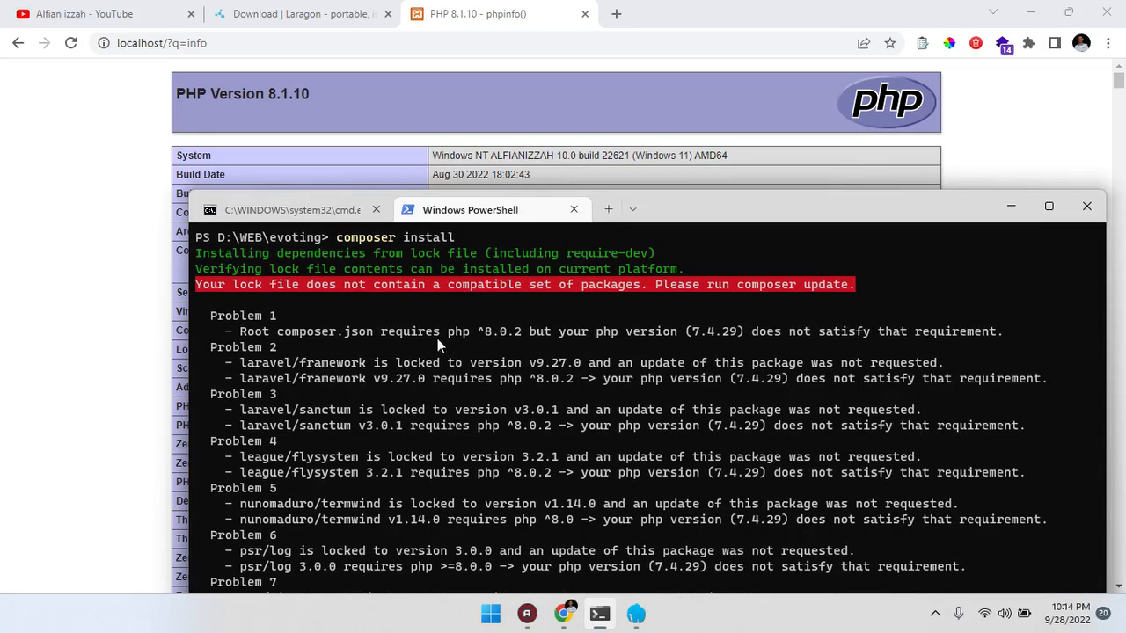
pyautogui.moveTo(437, 339); pyautogui.dragTo(613, 335)
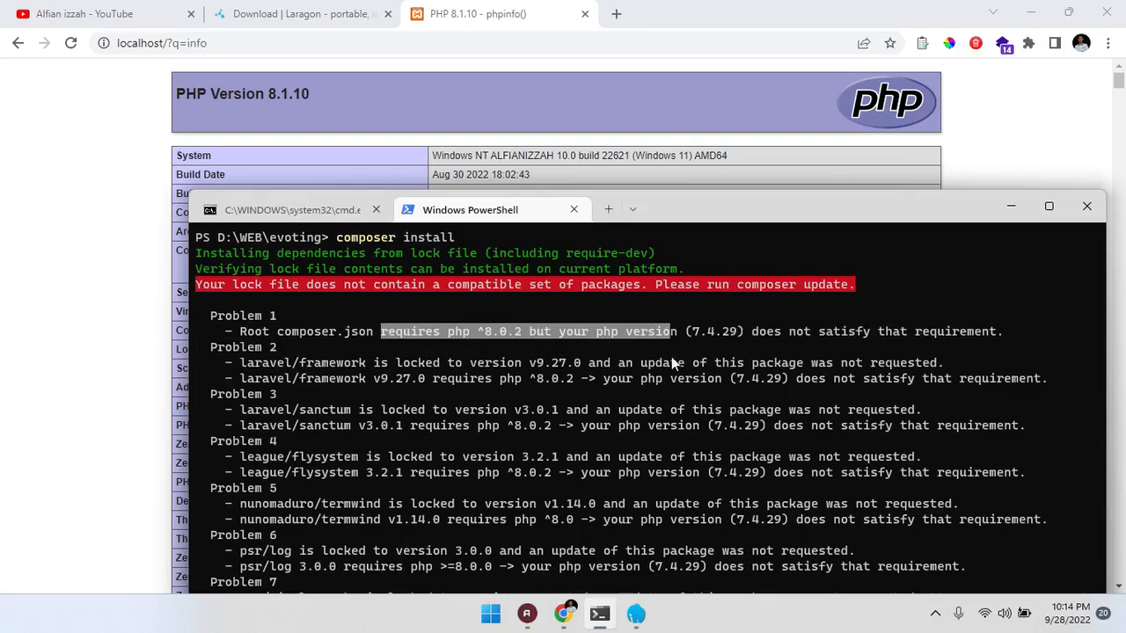
pyautogui.moveTo(741, 216); pyautogui.dragTo(696, 92)
pyautogui.scroll(-15, 692, 270)
pyautogui.scroll(-10, 692, 285)
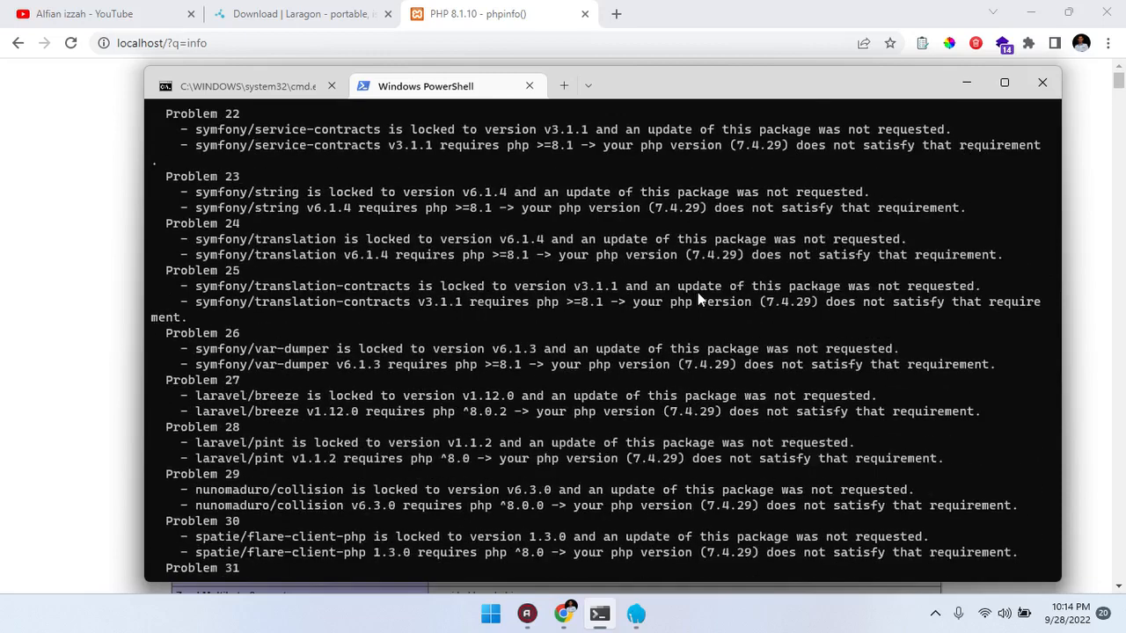
# Step: Clear the terminal, check its PHP version with php -v, and place the window below the phpinfo header for comparison
pyautogui.write('cls')
pyautogui.press('Return')
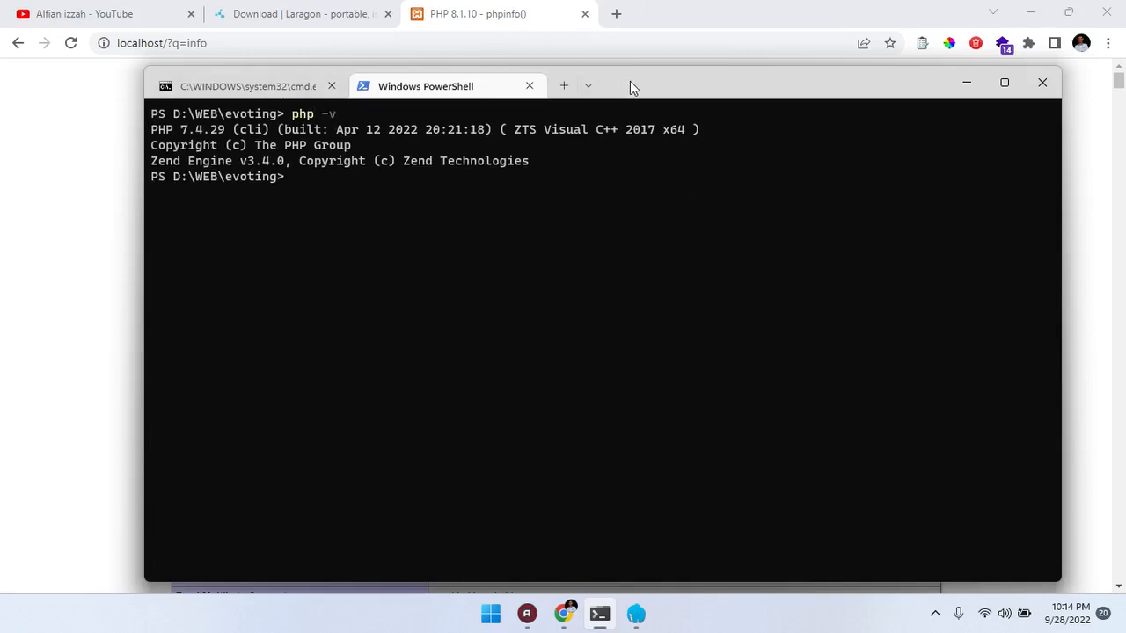
pyautogui.moveTo(629, 81); pyautogui.dragTo(588, 309)
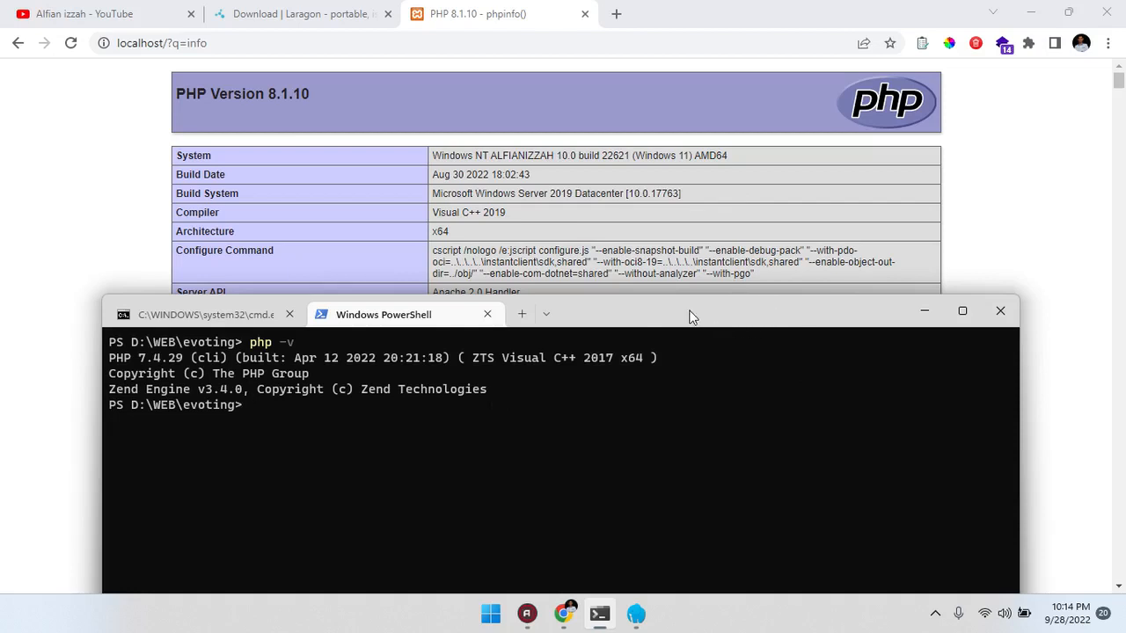
pyautogui.moveTo(690, 317); pyautogui.dragTo(744, 284)
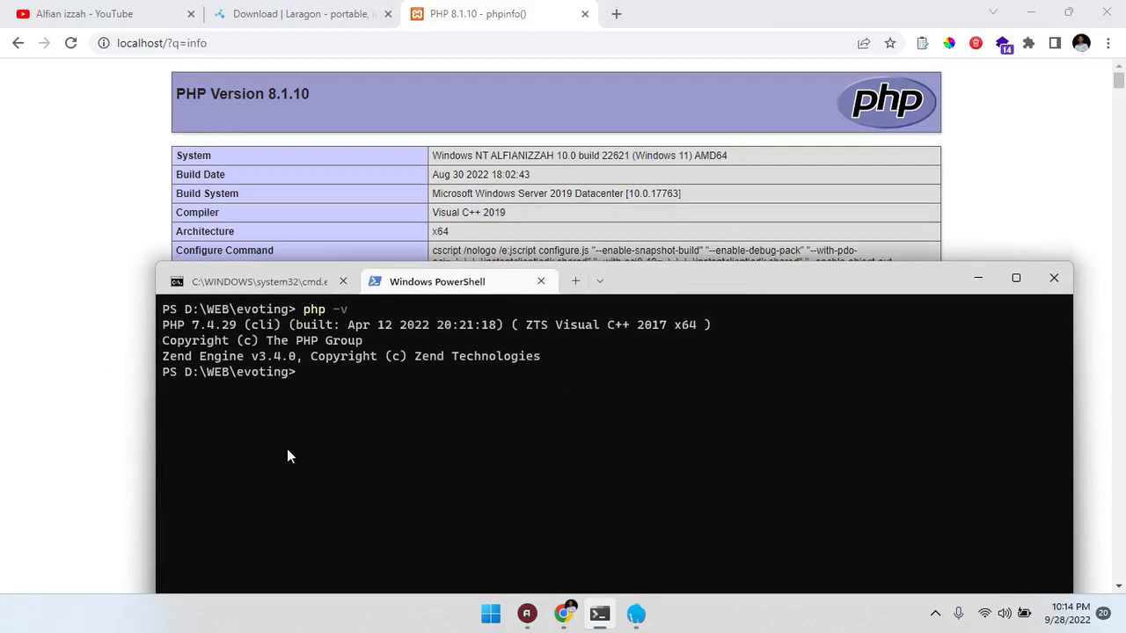
pyautogui.click(935, 613)
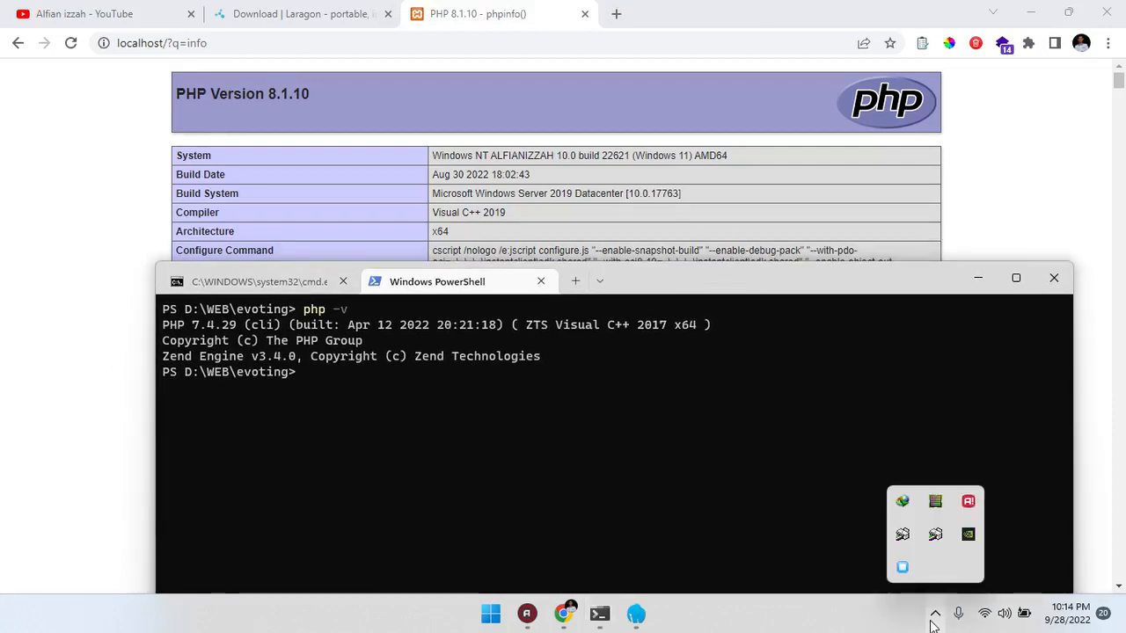
pyautogui.click(670, 379)
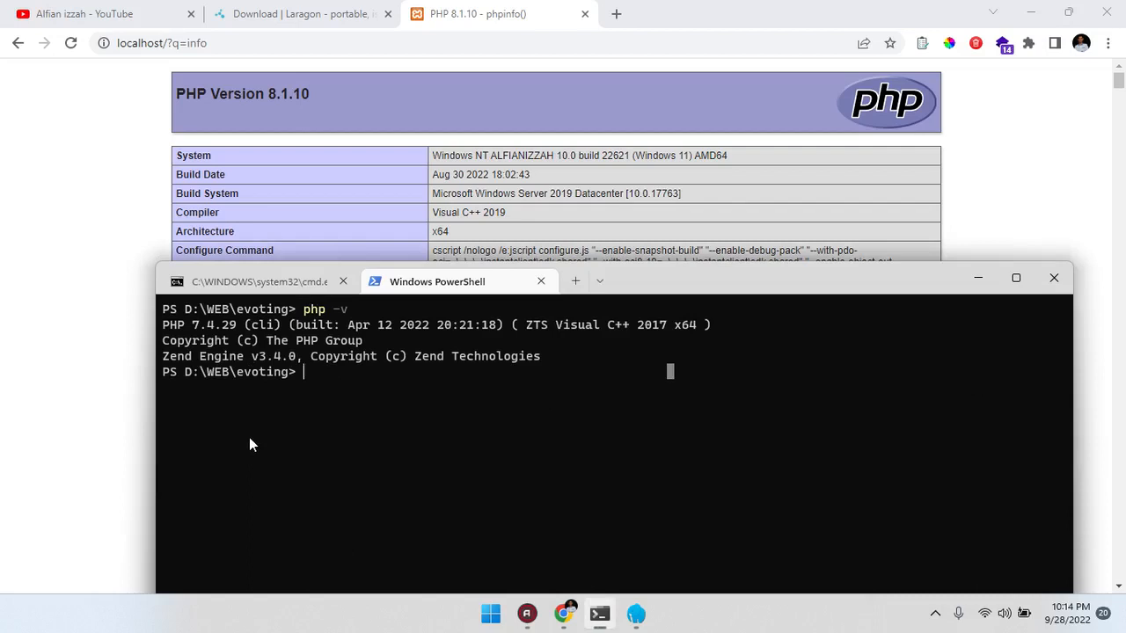
# Step: Search Windows for env and open the Environment Variables dialog from the system properties, placing it beside the terminal
pyautogui.press('super')
pyautogui.write('env')
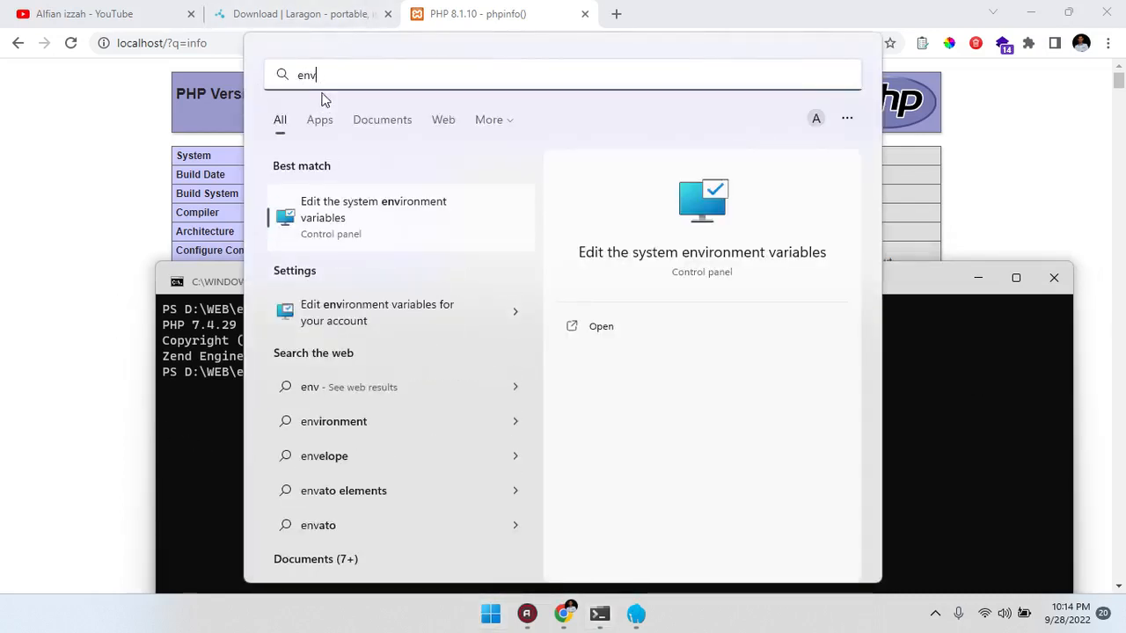
pyautogui.click(377, 234)
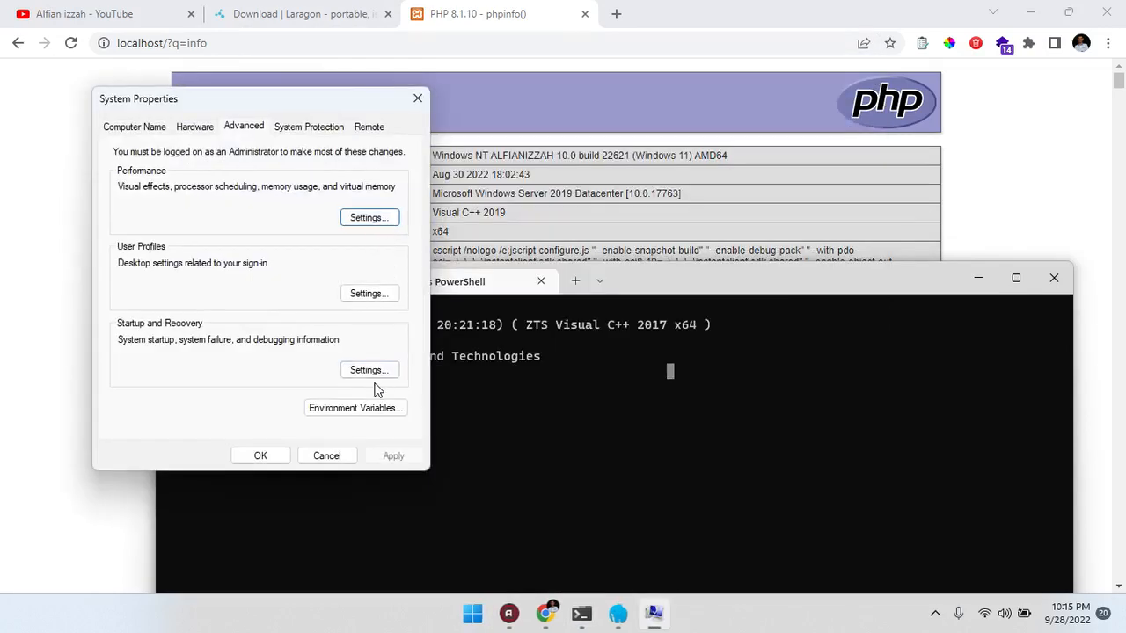
pyautogui.moveTo(293, 110); pyautogui.dragTo(702, 111)
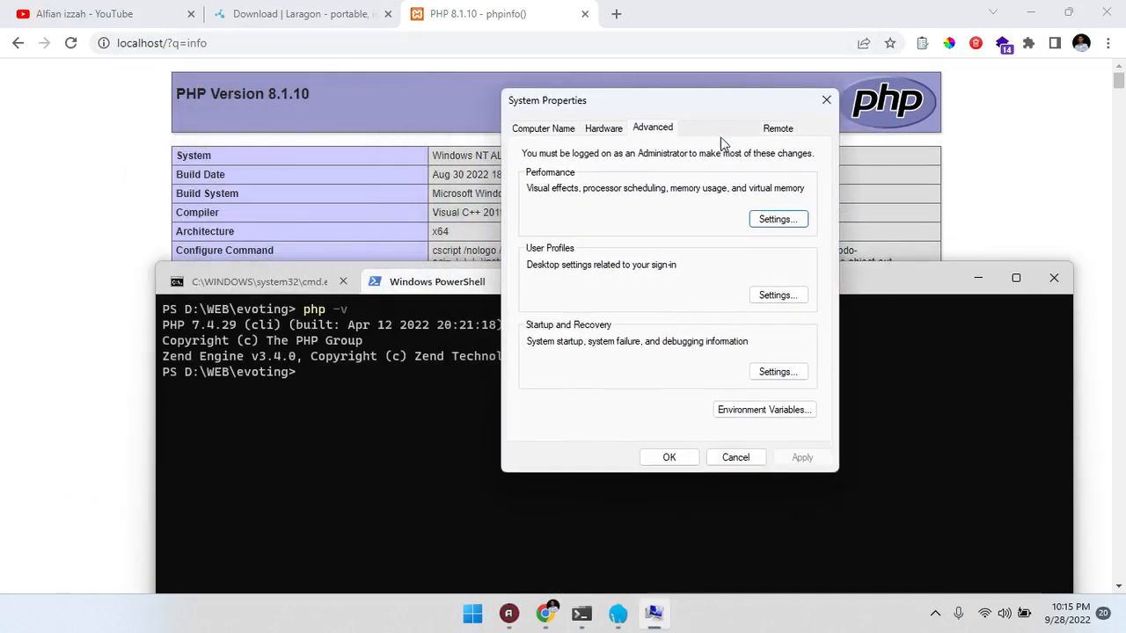
pyautogui.click(758, 420)
pyautogui.moveTo(641, 78); pyautogui.dragTo(898, 113)
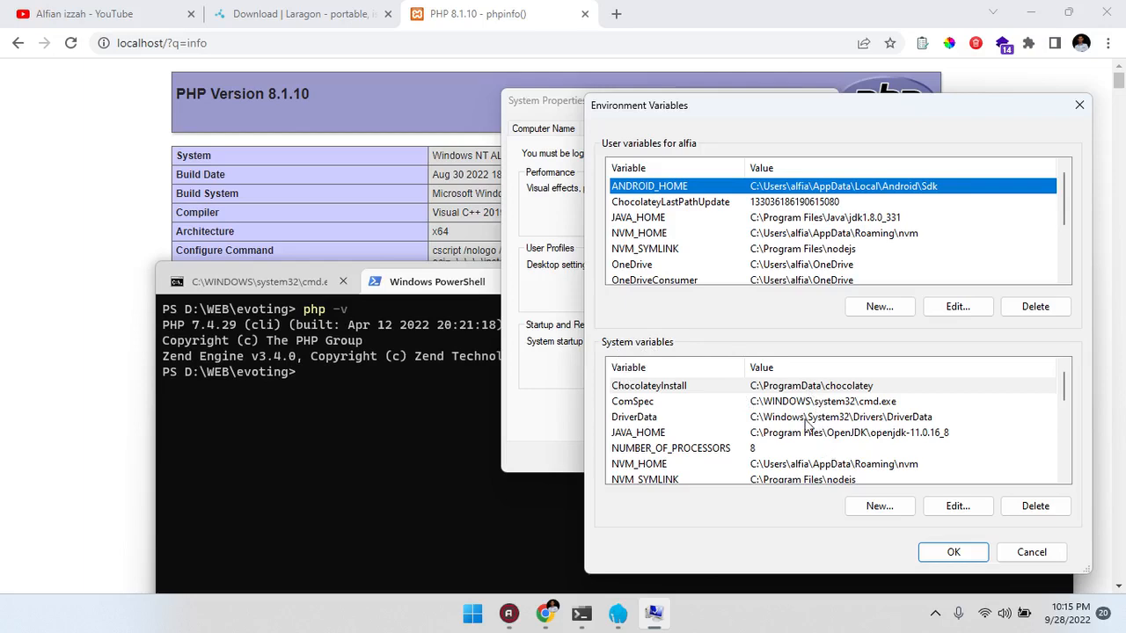
# Step: Open the system Path variable for editing
pyautogui.scroll(-4, 791, 431)
pyautogui.scroll(4, 765, 429)
pyautogui.scroll(-2, 765, 430)
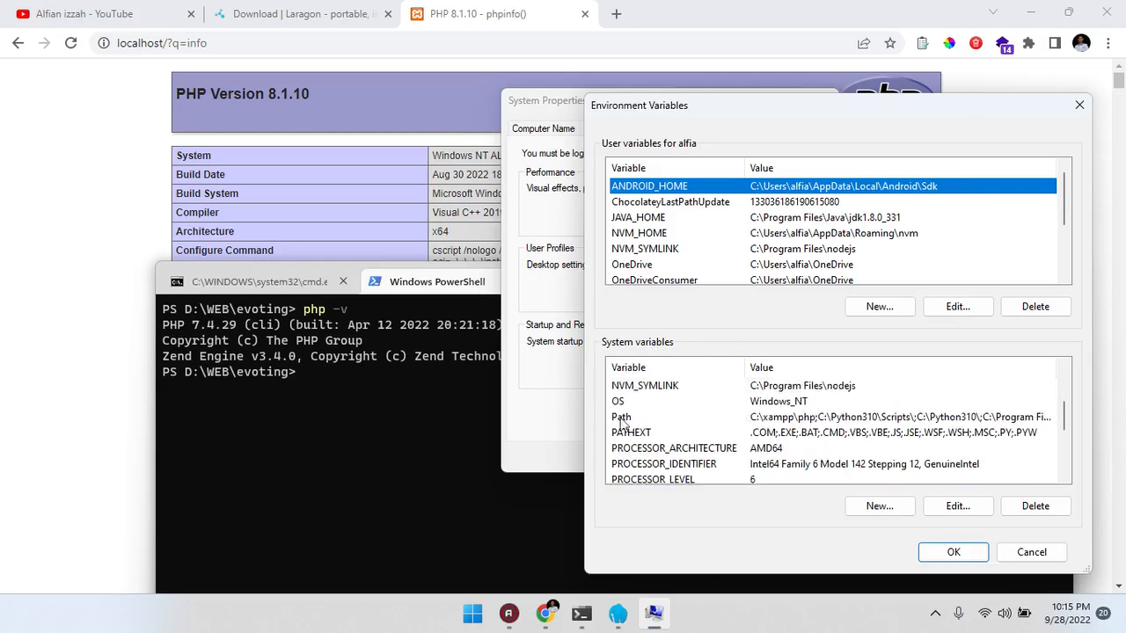
pyautogui.doubleClick(778, 417)
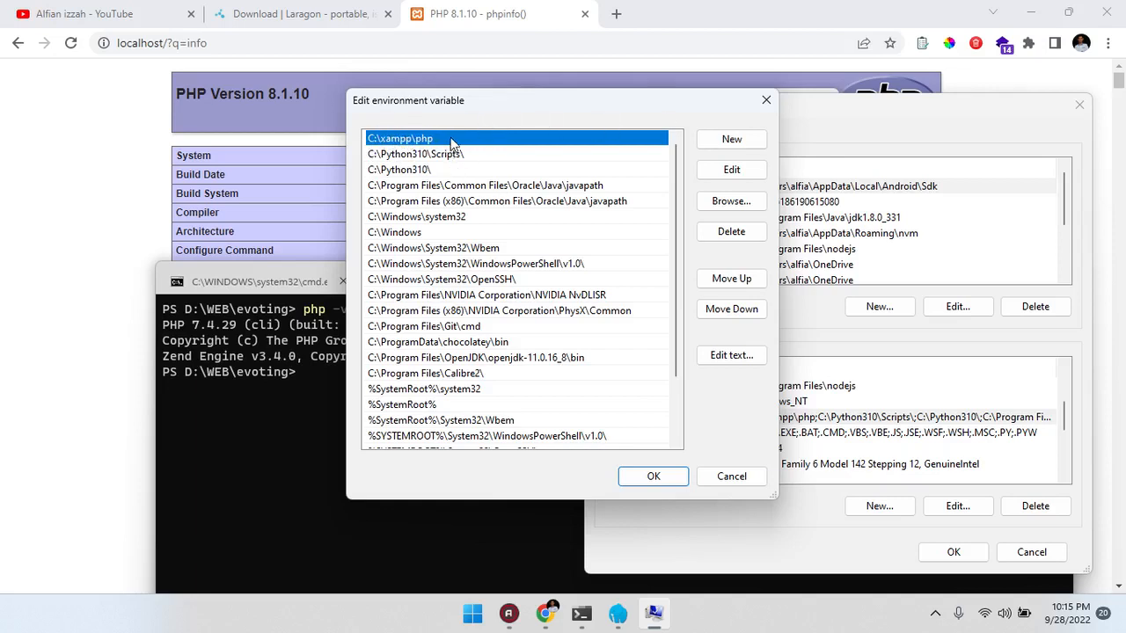
# Step: Switch to File Explorer and open the laragon folder on Local Disk (C:)
pyautogui.press('super+e')
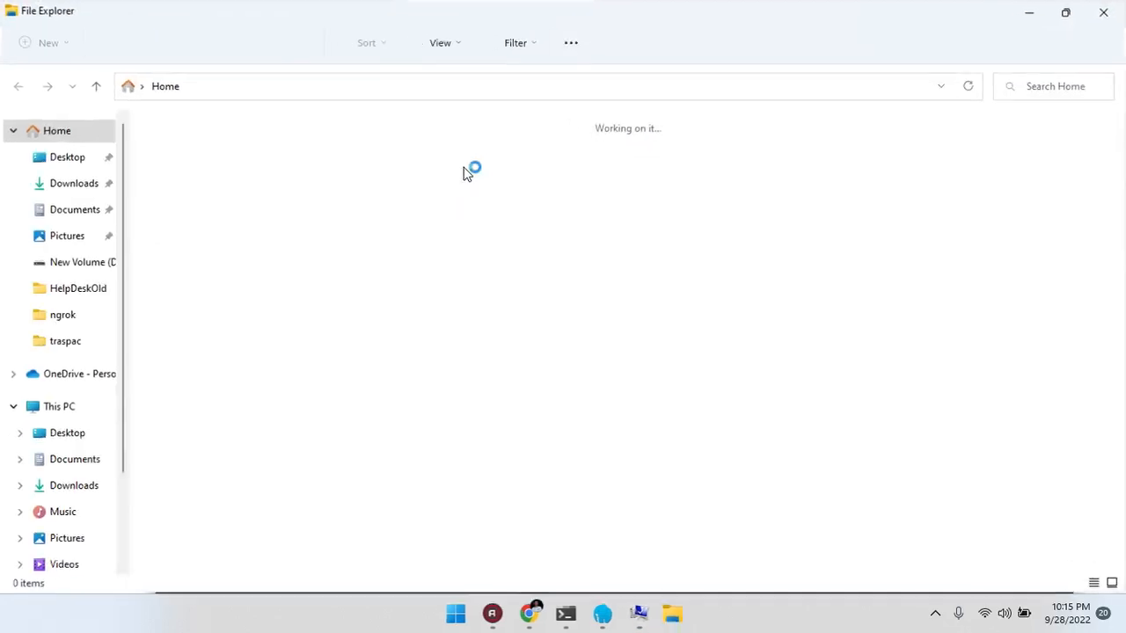
pyautogui.scroll(-2, 22, 510)
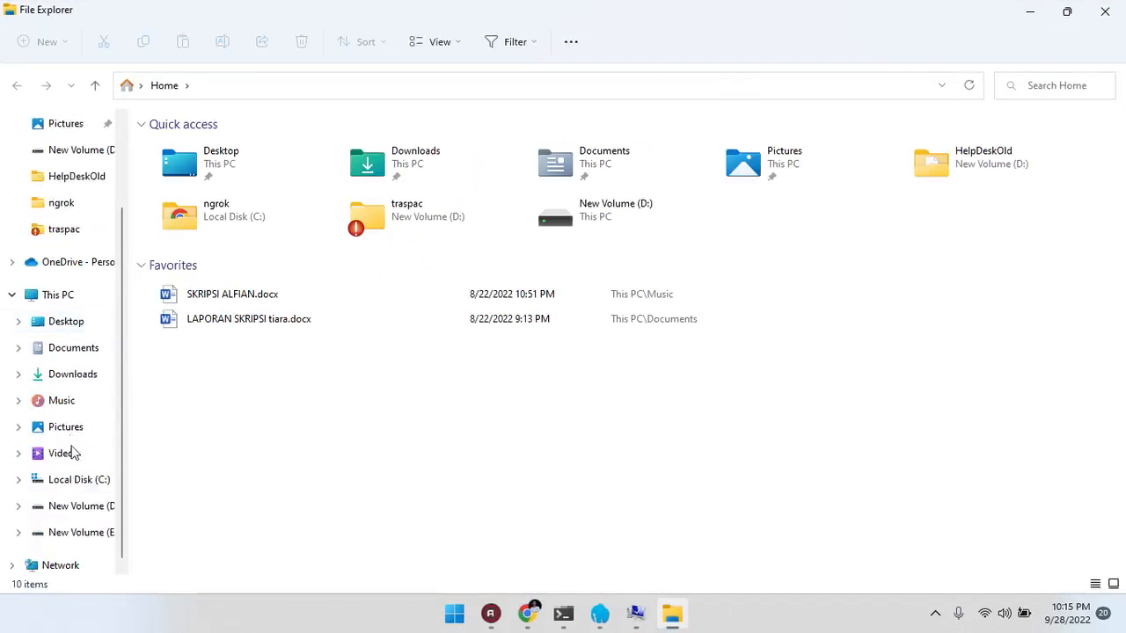
pyautogui.click(76, 479)
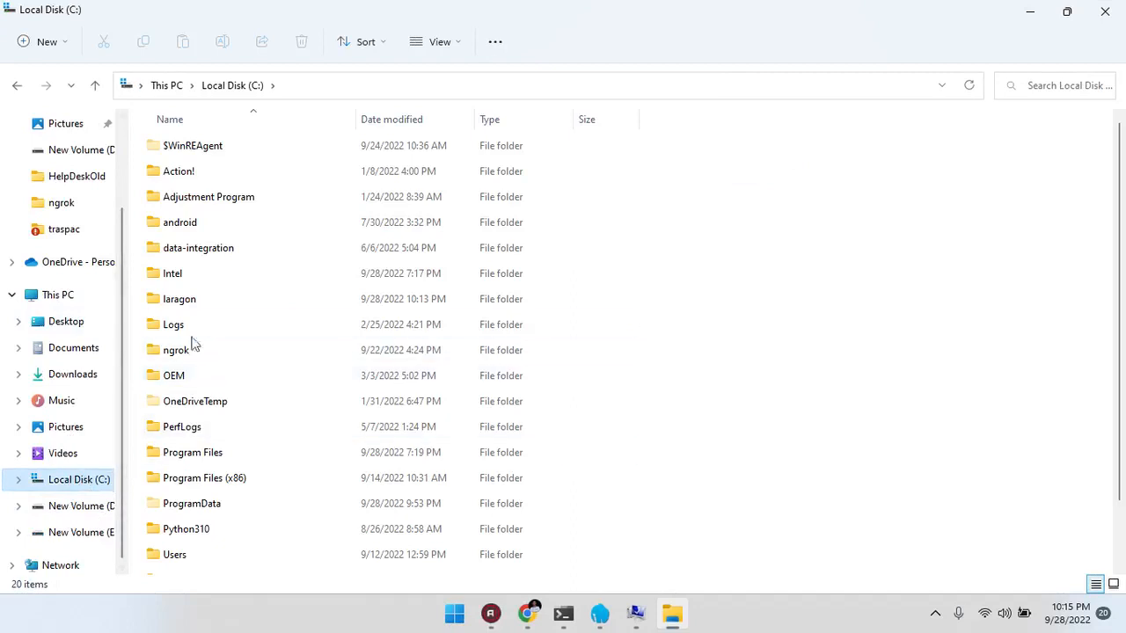
pyautogui.doubleClick(185, 301)
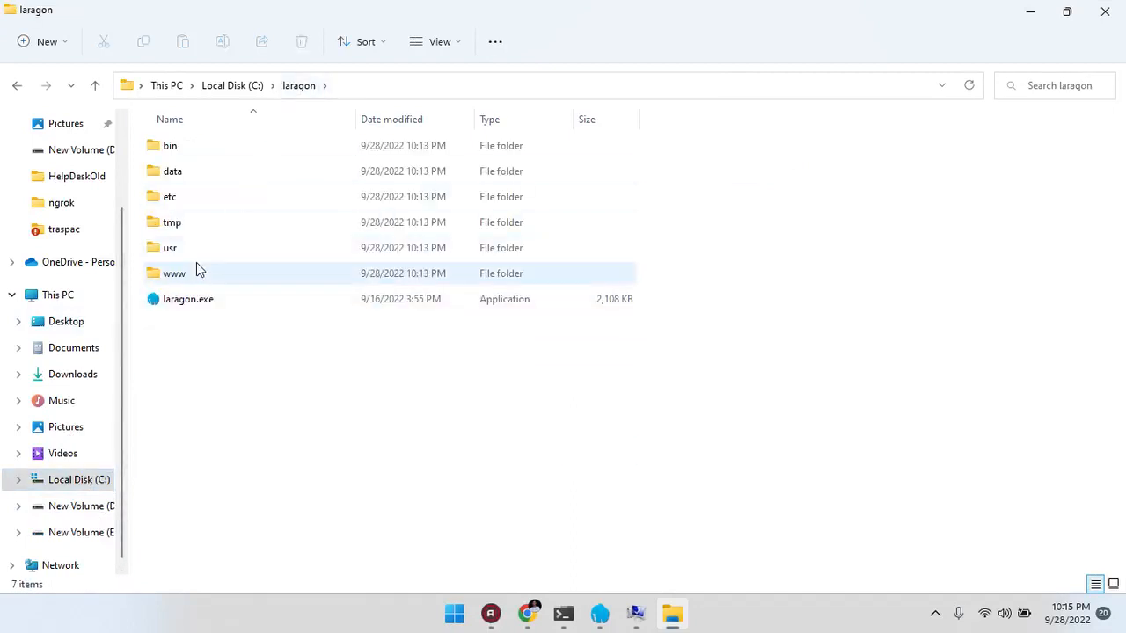
pyautogui.doubleClick(204, 206)
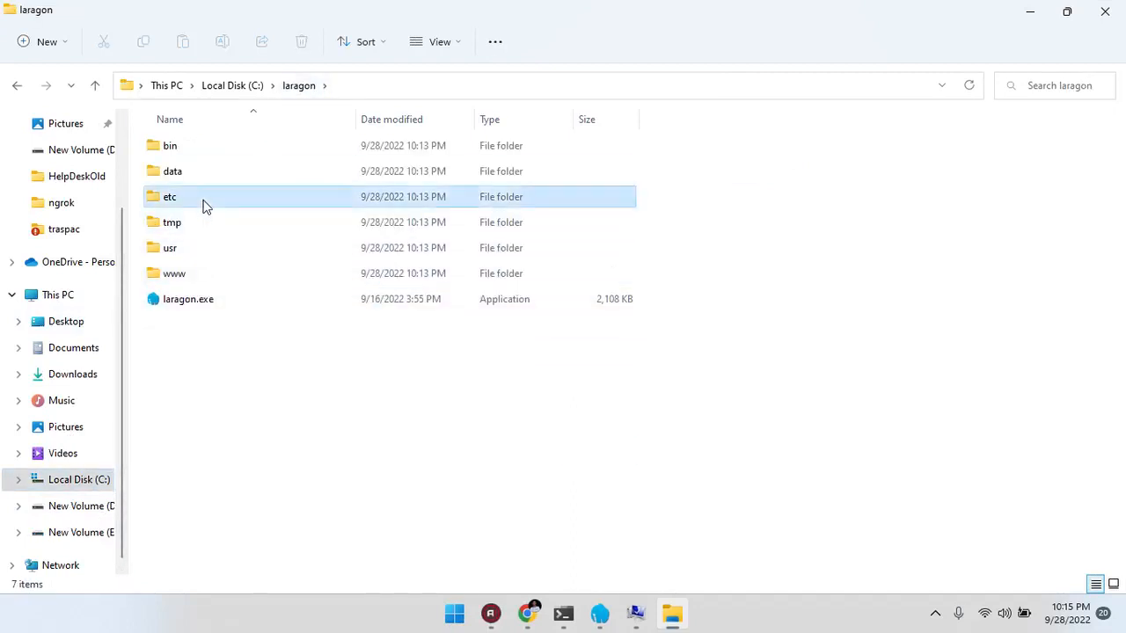
pyautogui.click(16, 85)
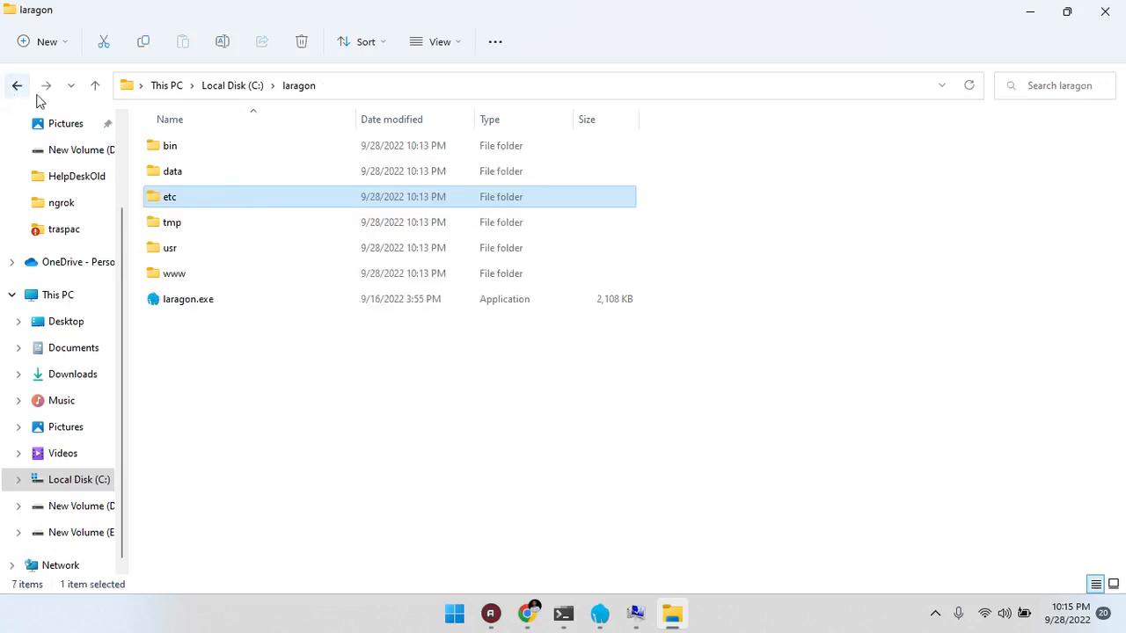
pyautogui.doubleClick(236, 178)
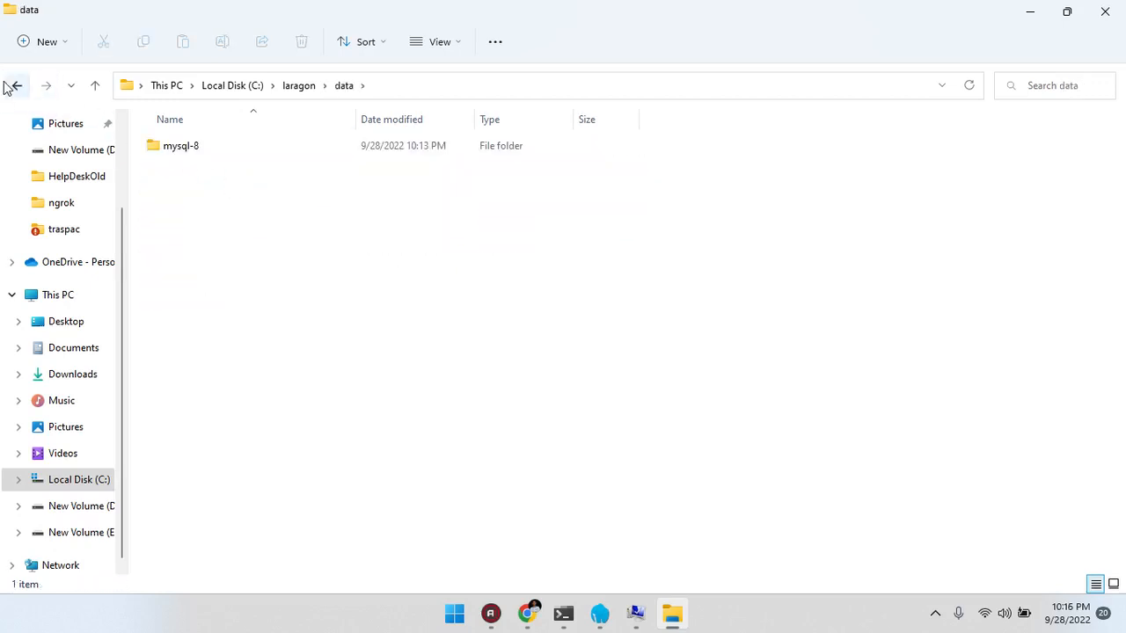
pyautogui.click(17, 86)
# Step: Open Laragon's bin\php\php-8.1.10-Win32-vs16-x64 folder and copy its full path
pyautogui.doubleClick(223, 156)
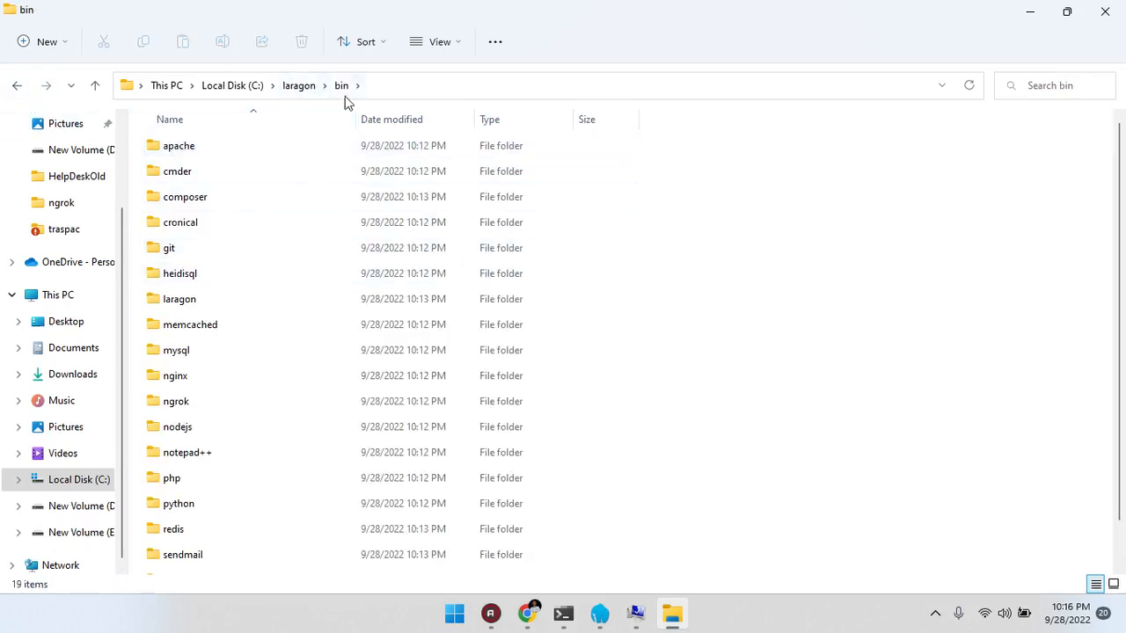
pyautogui.doubleClick(176, 480)
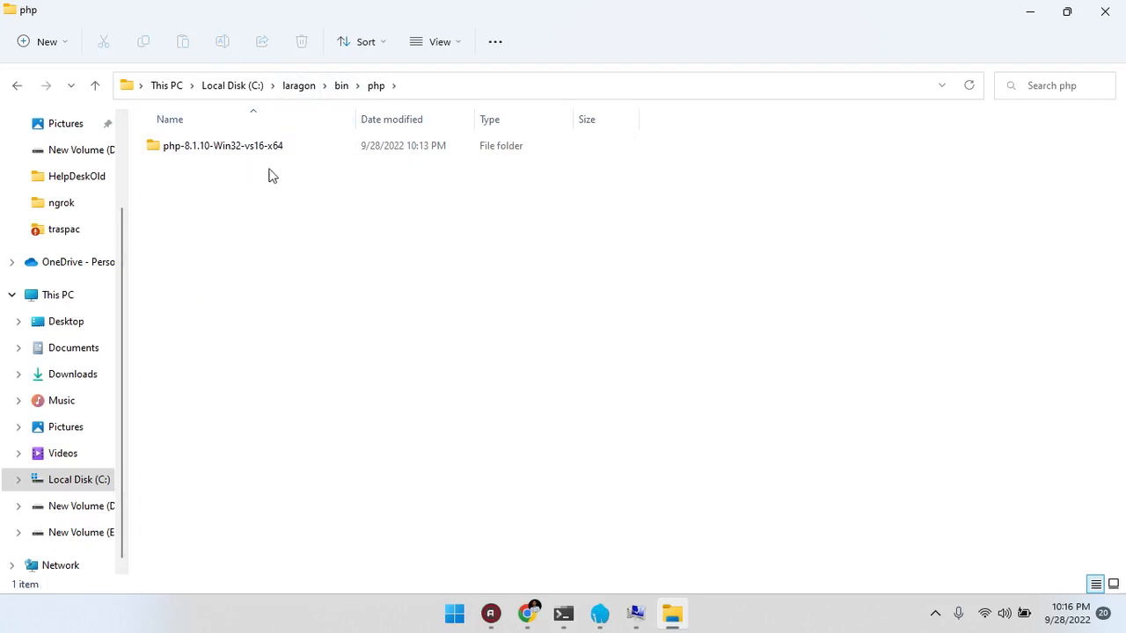
pyautogui.doubleClick(235, 150)
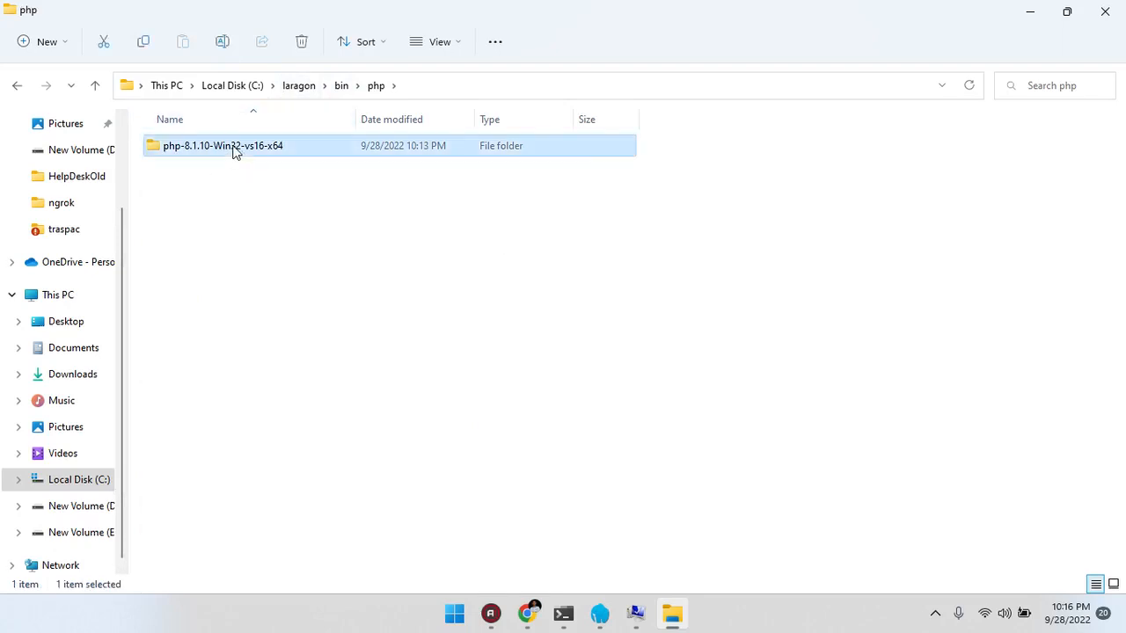
pyautogui.click(567, 85)
pyautogui.hotkey('ctrl', 'c')
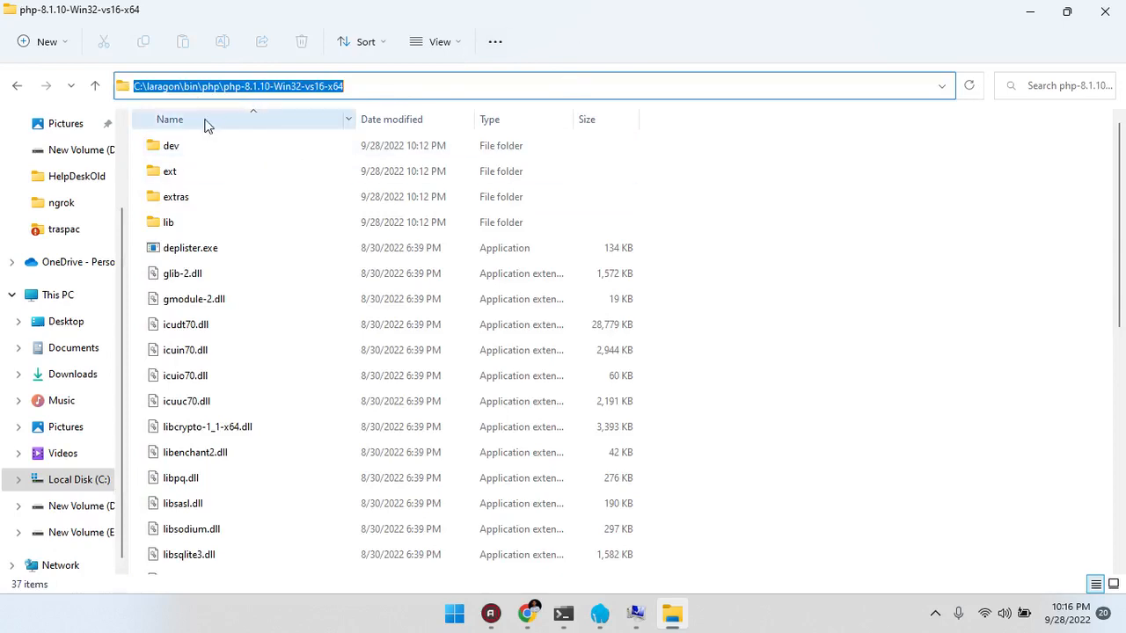
# Step: Replace the C:\xampp\php entry in the system Path with C:\laragon\bin\php\php-8.1.10-Win32-vs16-x64 and accept all open system dialogs
pyautogui.click(636, 613)
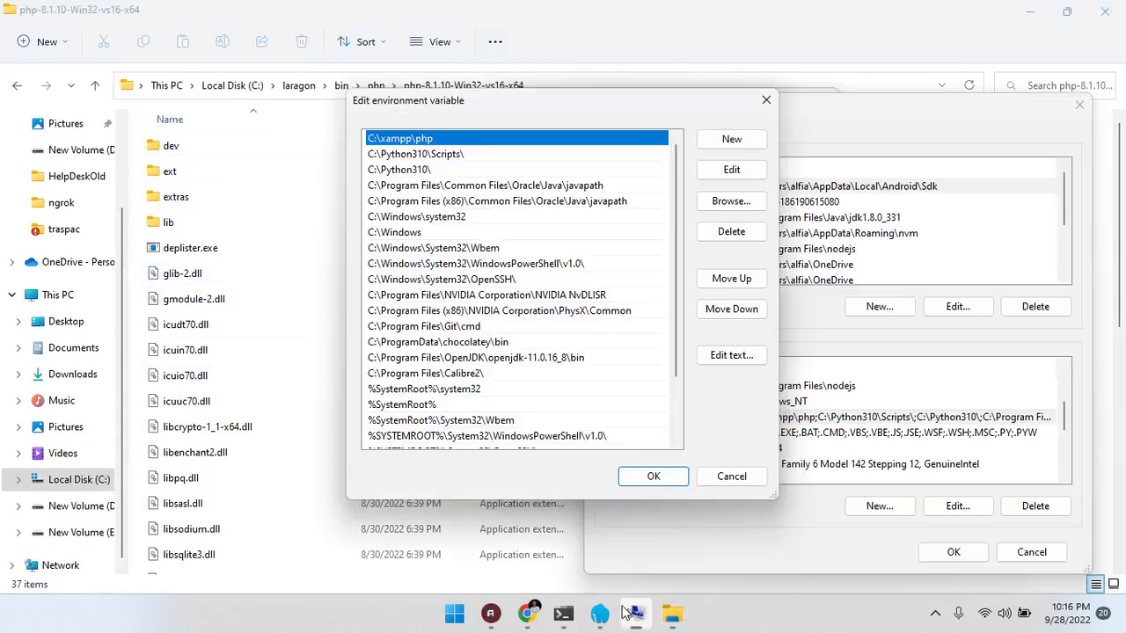
pyautogui.doubleClick(391, 139)
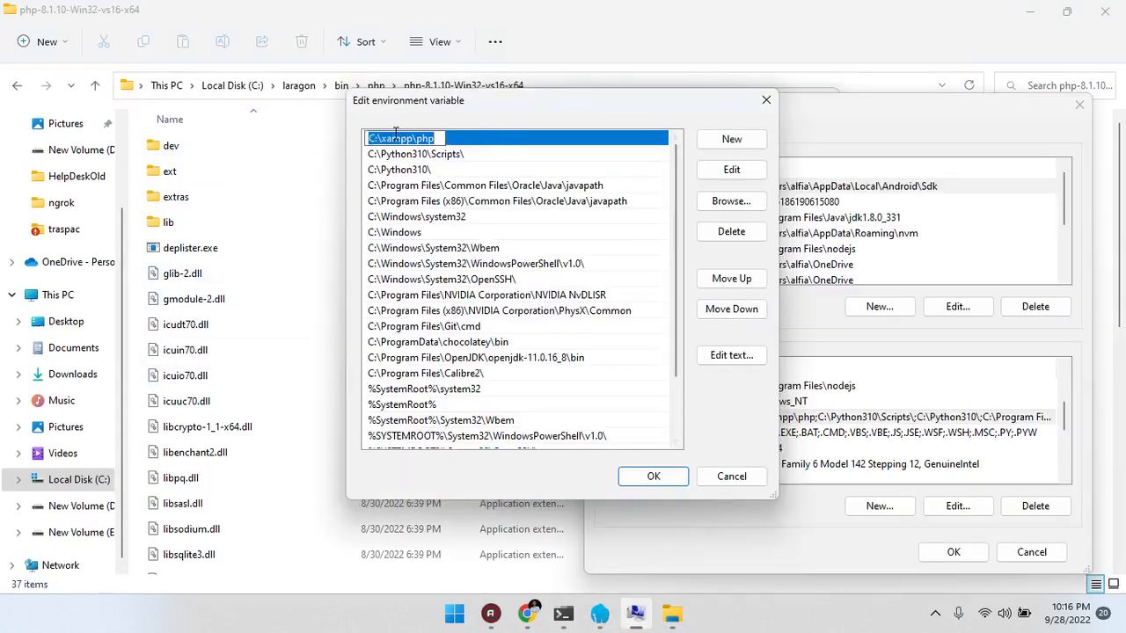
pyautogui.hotkey('ctrl', 'v')
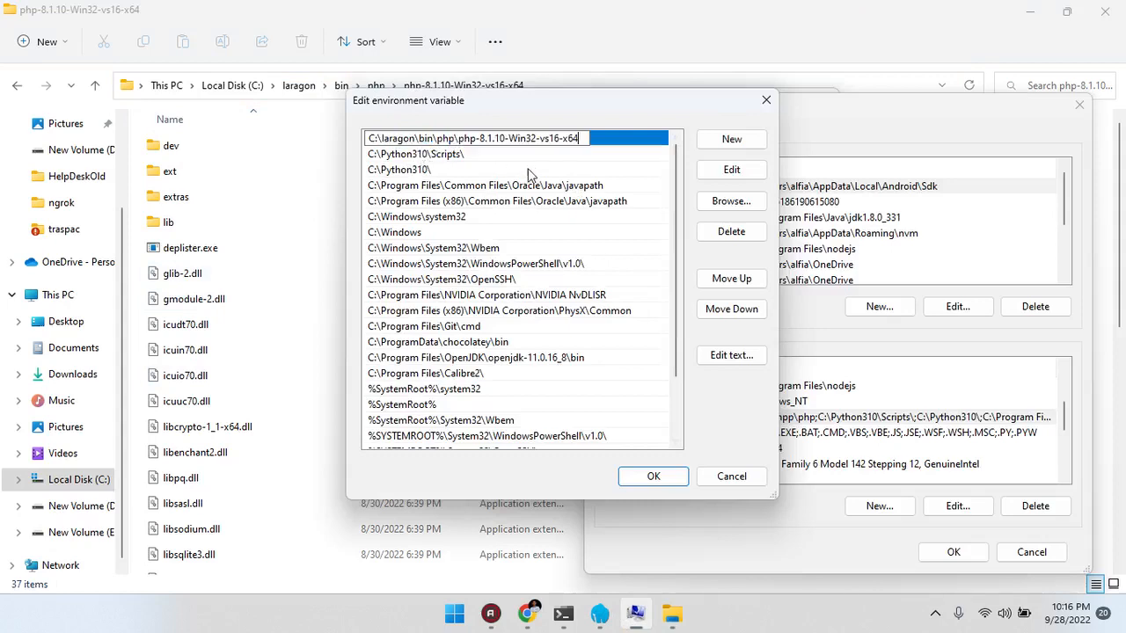
pyautogui.click(653, 476)
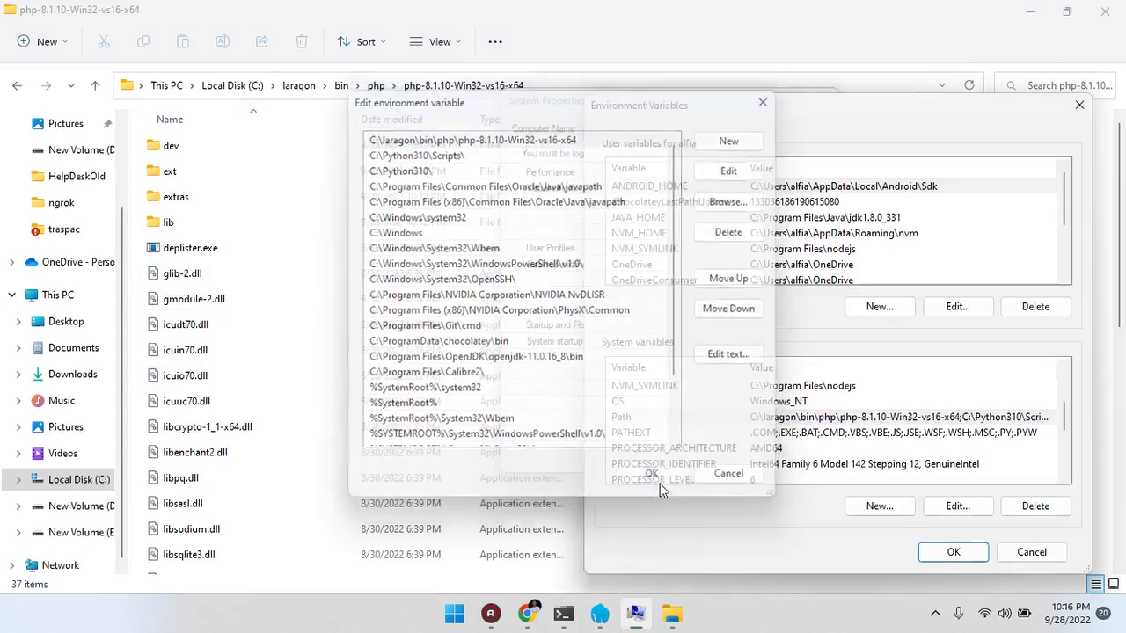
pyautogui.click(950, 554)
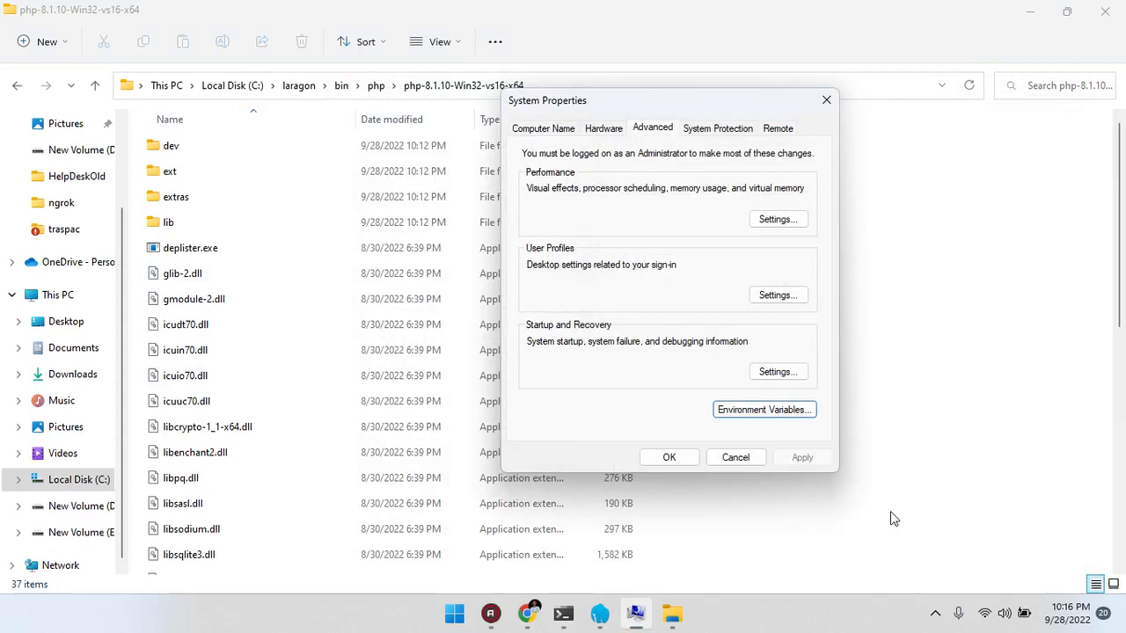
pyautogui.click(668, 454)
# Step: Switch to the already open PowerShell terminal and check its PHP version again with php -v
pyautogui.click(582, 612)
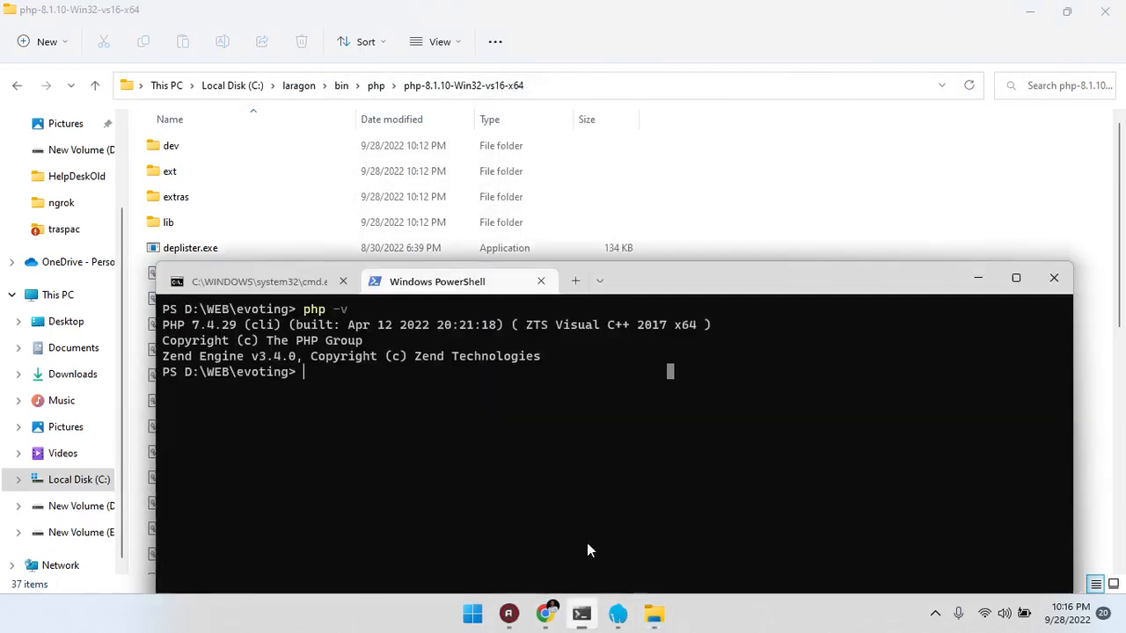
pyautogui.moveTo(650, 288); pyautogui.dragTo(727, 229)
pyautogui.write('p -')
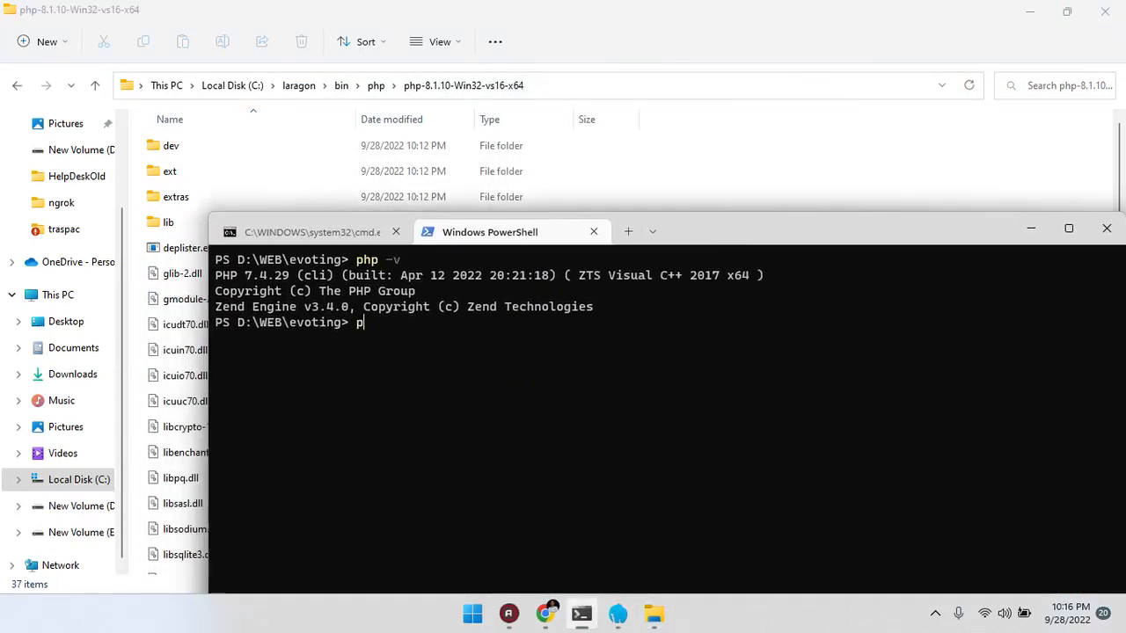
pyautogui.write('v')
pyautogui.press('Return')
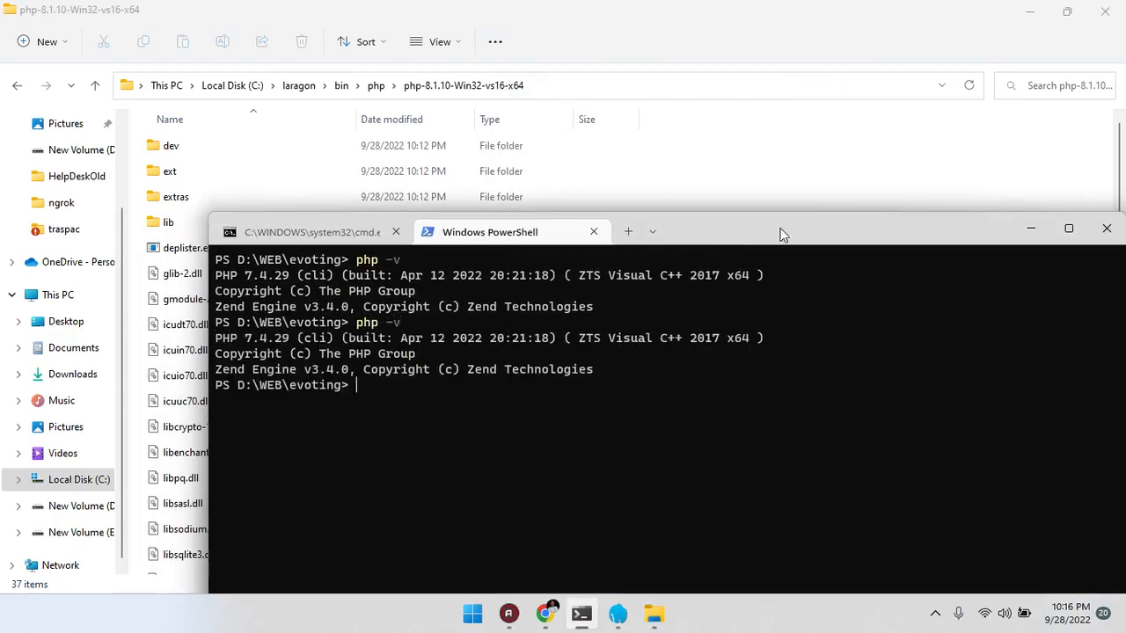
pyautogui.moveTo(779, 234); pyautogui.dragTo(741, 241)
# Step: Close the old terminal window together with all its tabs
pyautogui.click(268, 237)
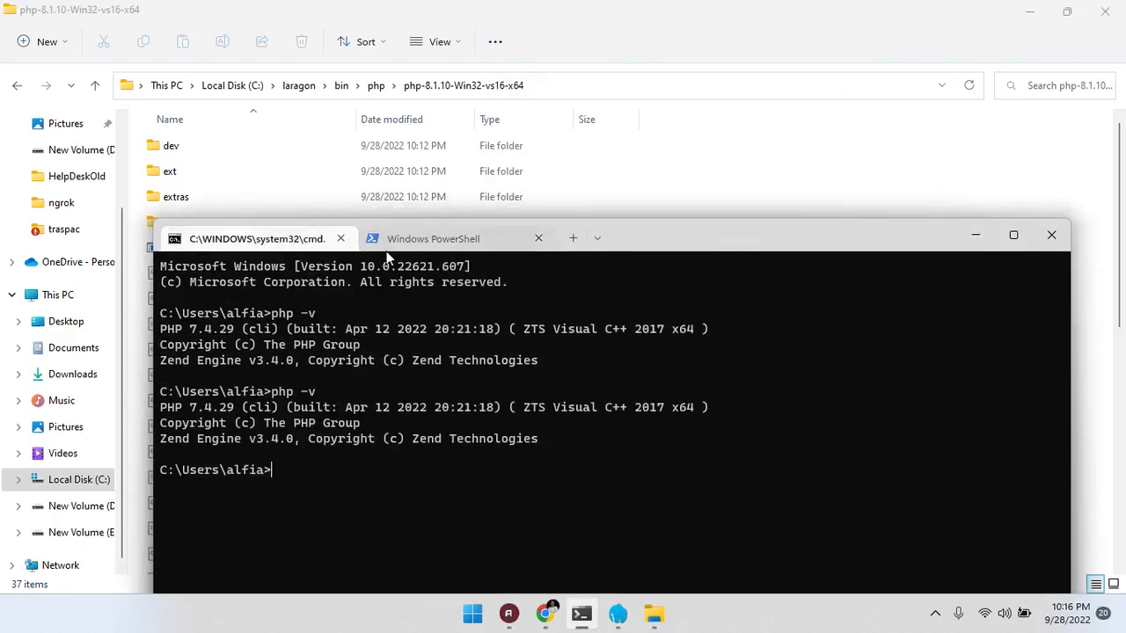
pyautogui.click(1054, 239)
pyautogui.click(538, 519)
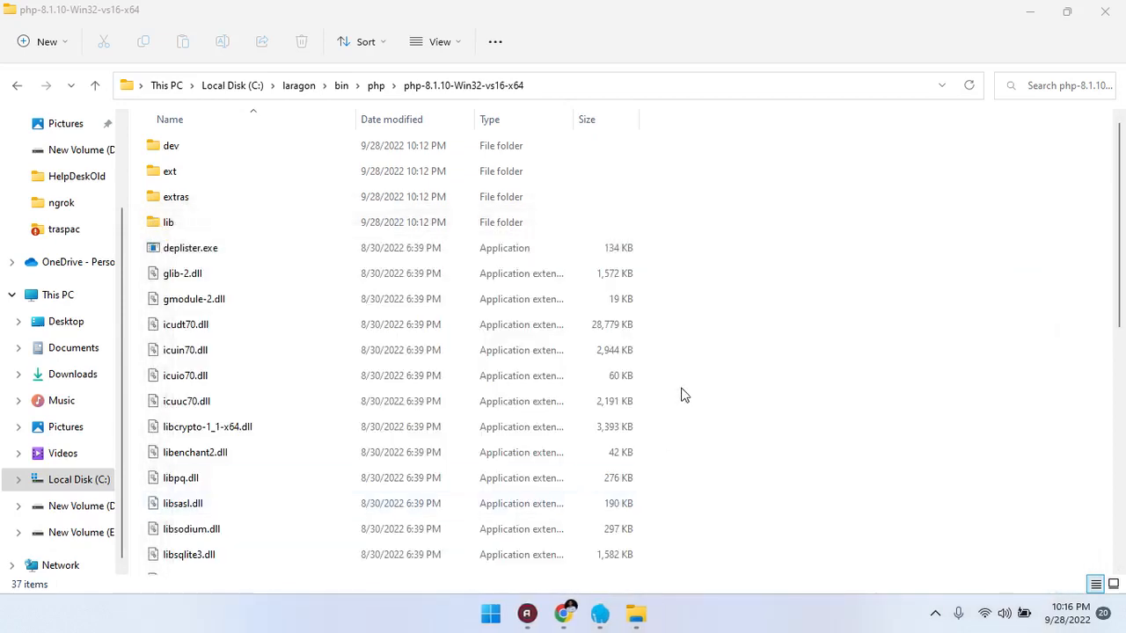
# Step: Start a new cmd command prompt and check the PHP version with php -v
pyautogui.press('super+r')
pyautogui.write('cmd')
pyautogui.press('Return')
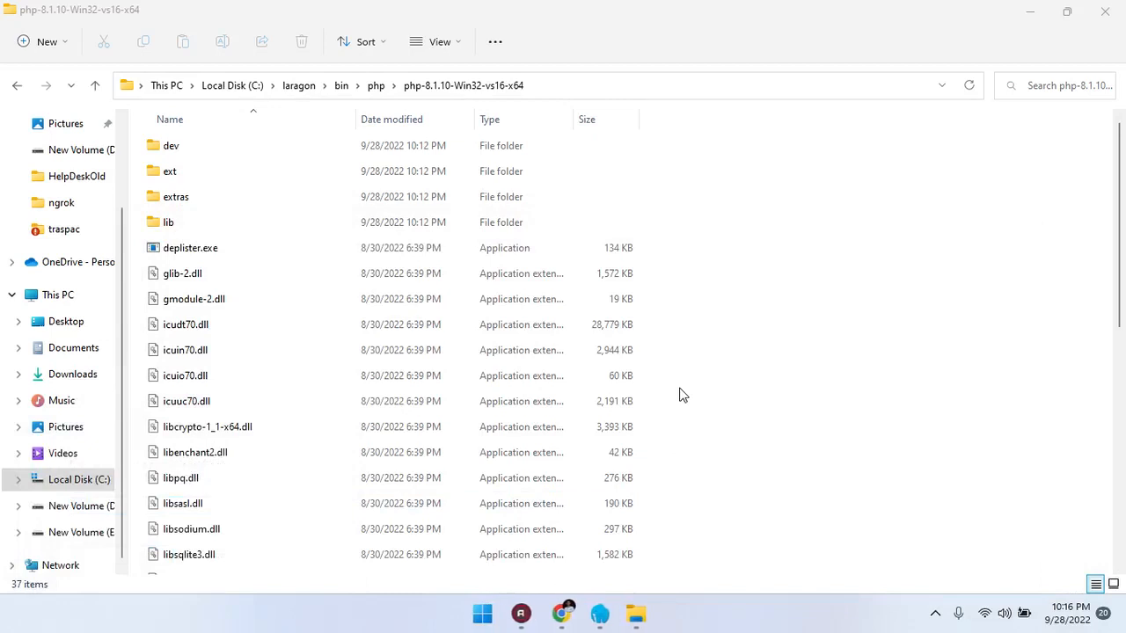
pyautogui.write('php -v')
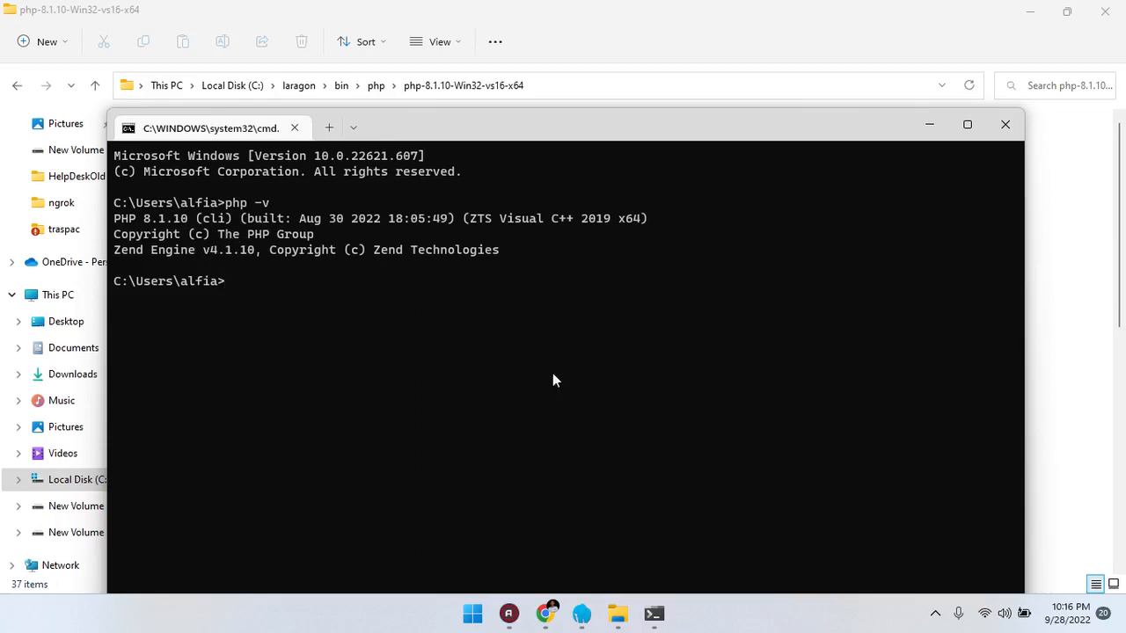
# Step: Change the command prompt's directory to the evoting project in D:\WEB
pyautogui.write('d:')
pyautogui.press('Return')
pyautogui.write('cd WEB')
pyautogui.press('Return')
pyautogui.write('c')
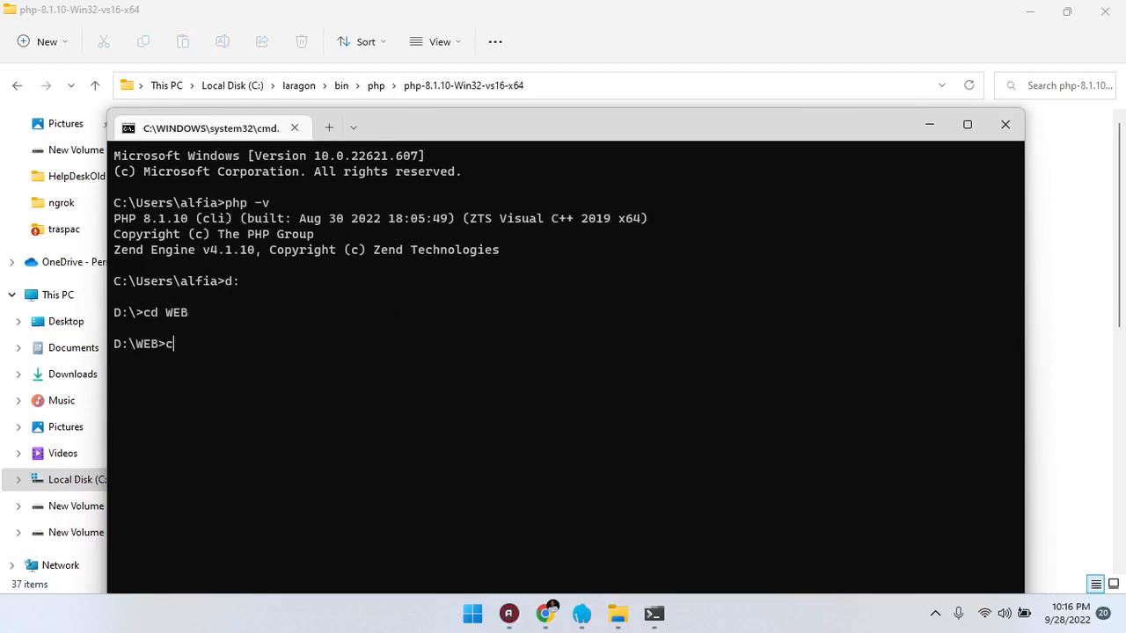
pyautogui.write('d evoting')
pyautogui.press('Return')
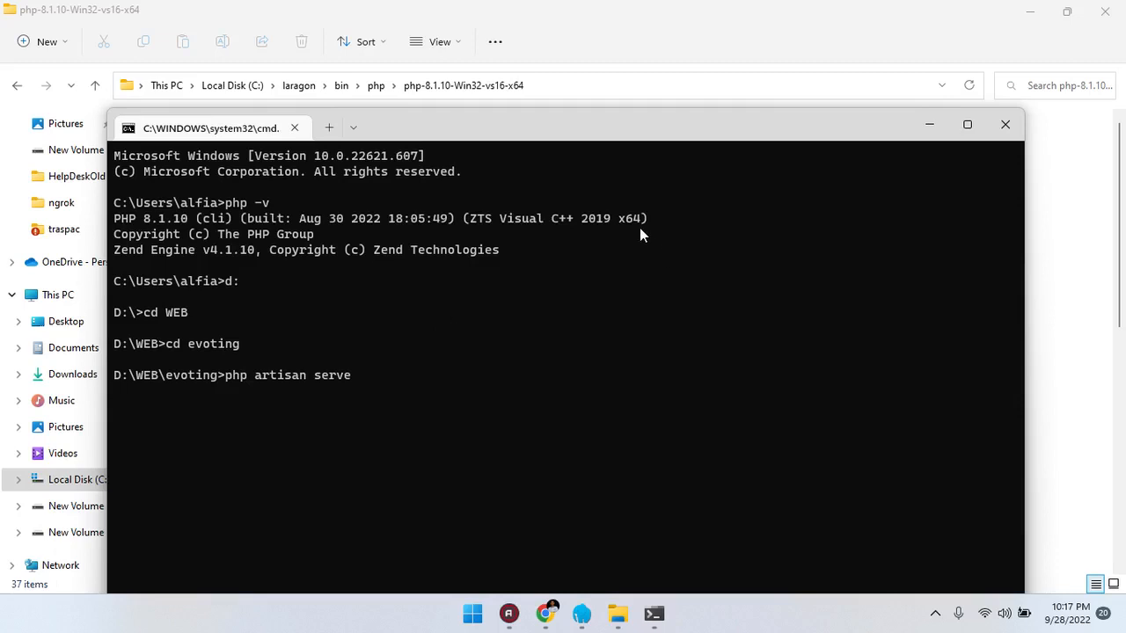
pyautogui.press('Return')
pyautogui.keyDown('ctrl'); pyautogui.click(422, 407); pyautogui.keyUp('ctrl')
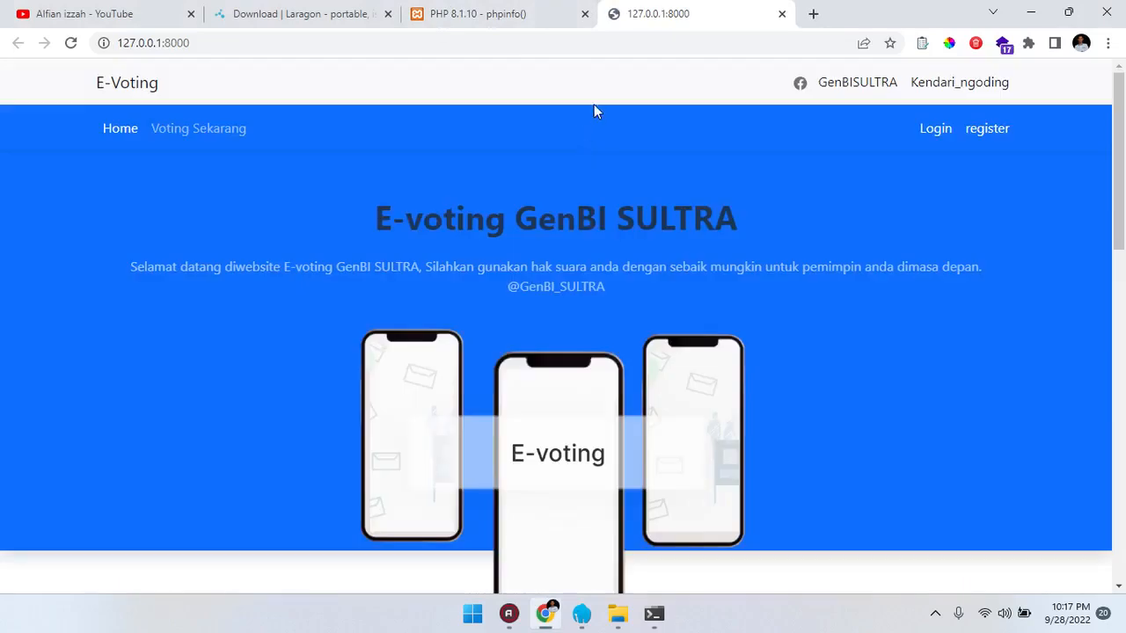
pyautogui.click(1031, 11)
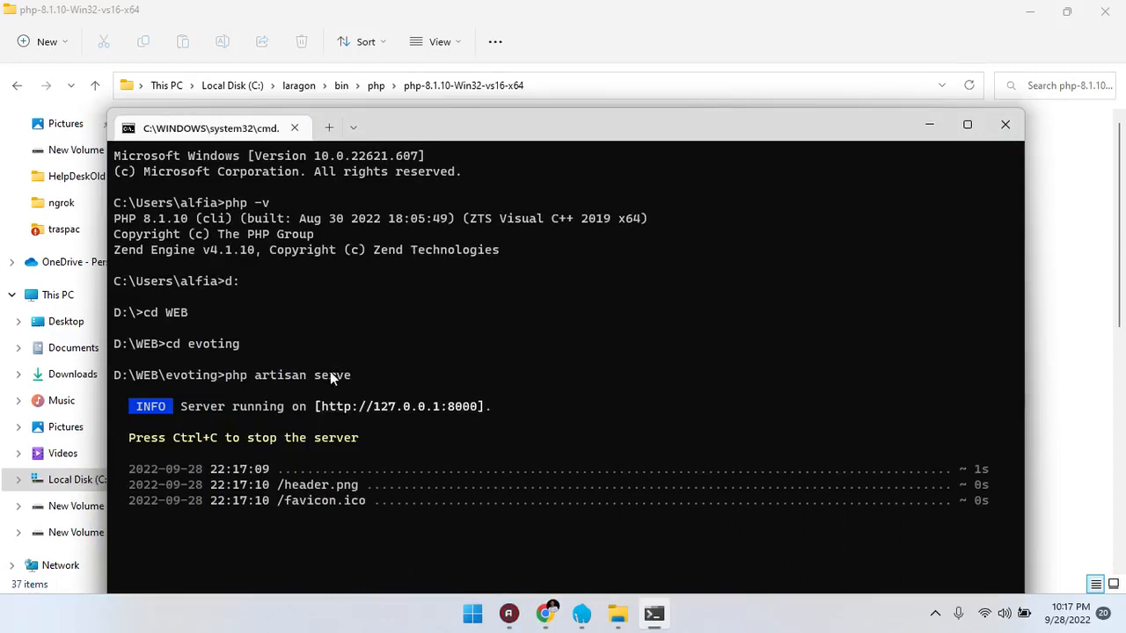
# Step: Stop the development server and run composer install in the evoting project
pyautogui.moveTo(777, 132); pyautogui.dragTo(816, 87)
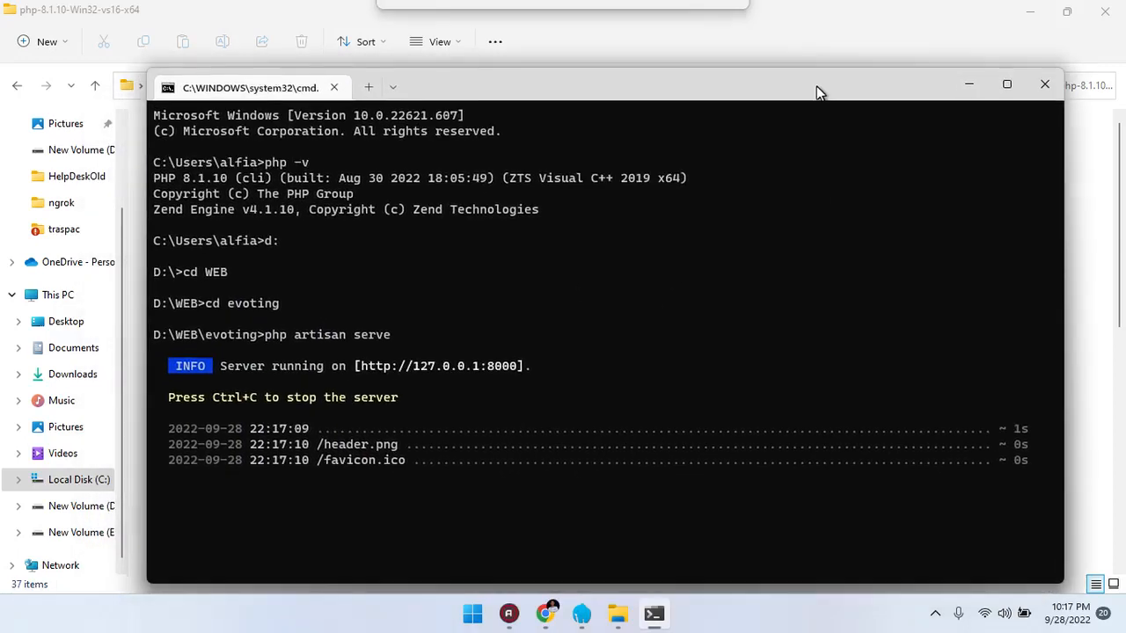
pyautogui.hotkey('ctrl', 'c')
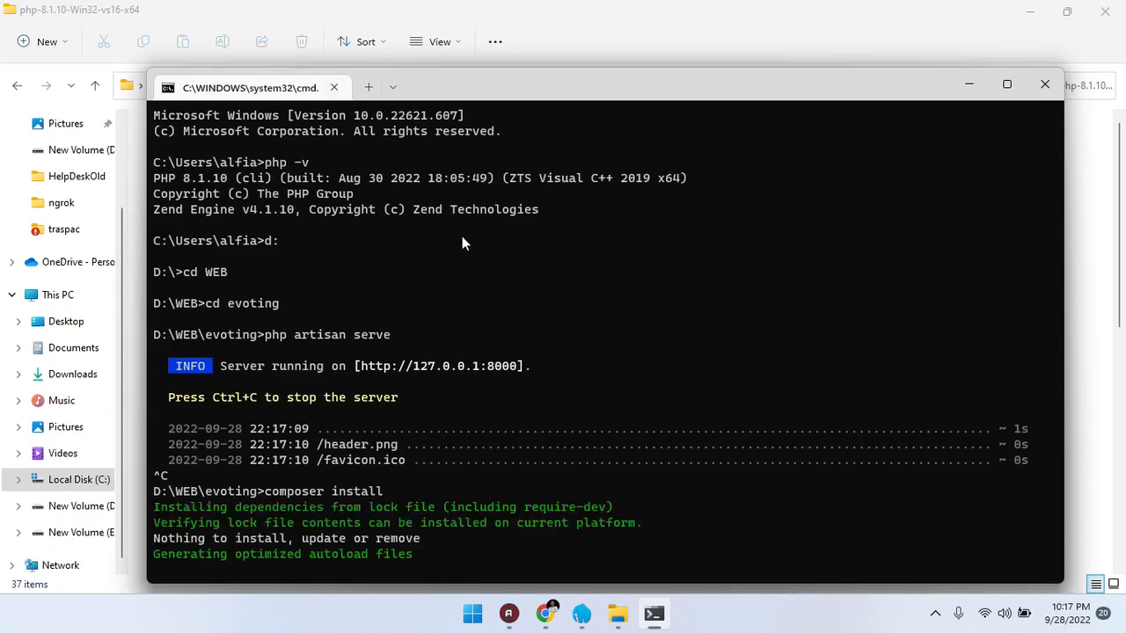
pyautogui.moveTo(605, 77); pyautogui.dragTo(598, 11)
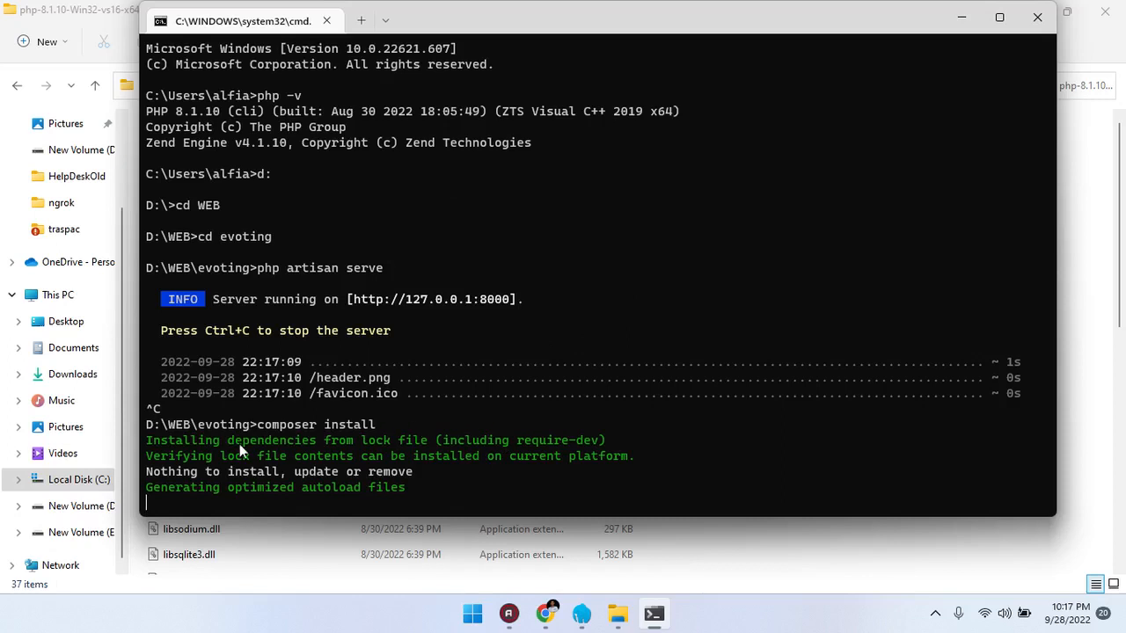
# Step: Review the composer install output, interrupt the run, and return to the command prompt
pyautogui.moveTo(223, 443); pyautogui.dragTo(656, 457)
pyautogui.hotkey('ctrl', 'c')
pyautogui.hotkey('ctrl', 'c')
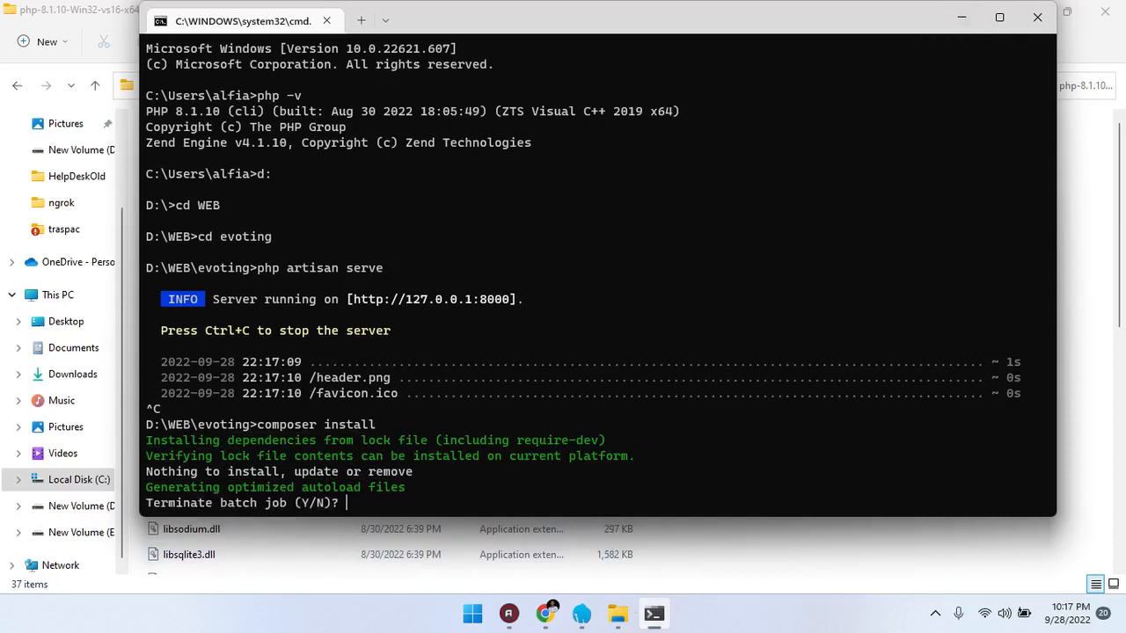
pyautogui.hotkey('ctrl', 'c')
pyautogui.press('Return')
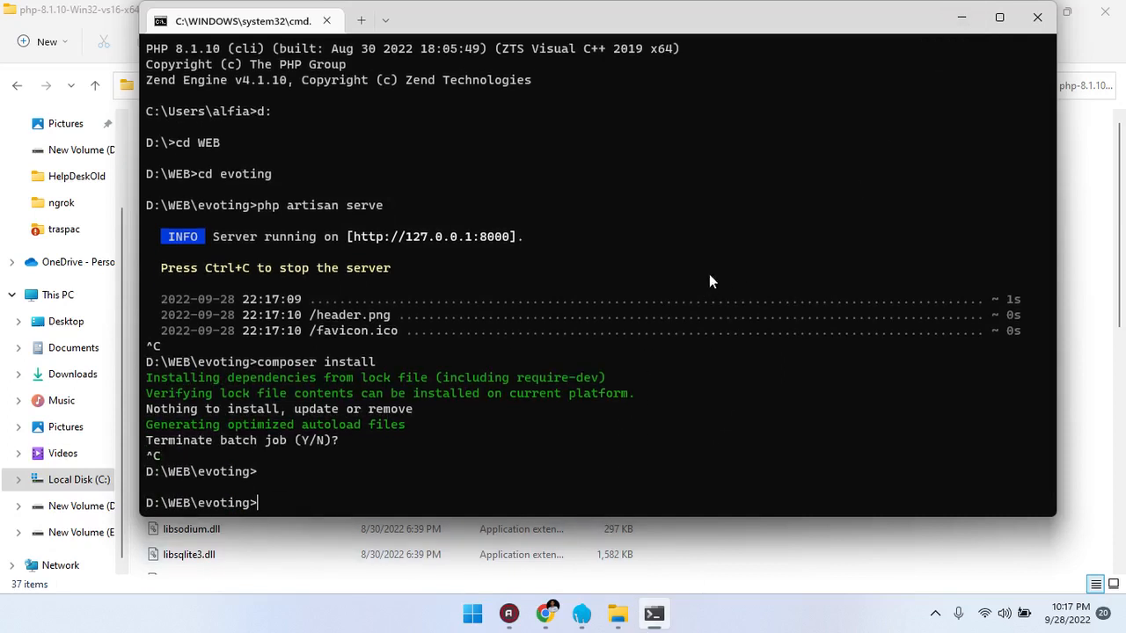
# Step: Minimize the terminal, switch to Laragon, stop its Apache and MySQL services, and close its window
pyautogui.click(961, 18)
pyautogui.click(594, 619)
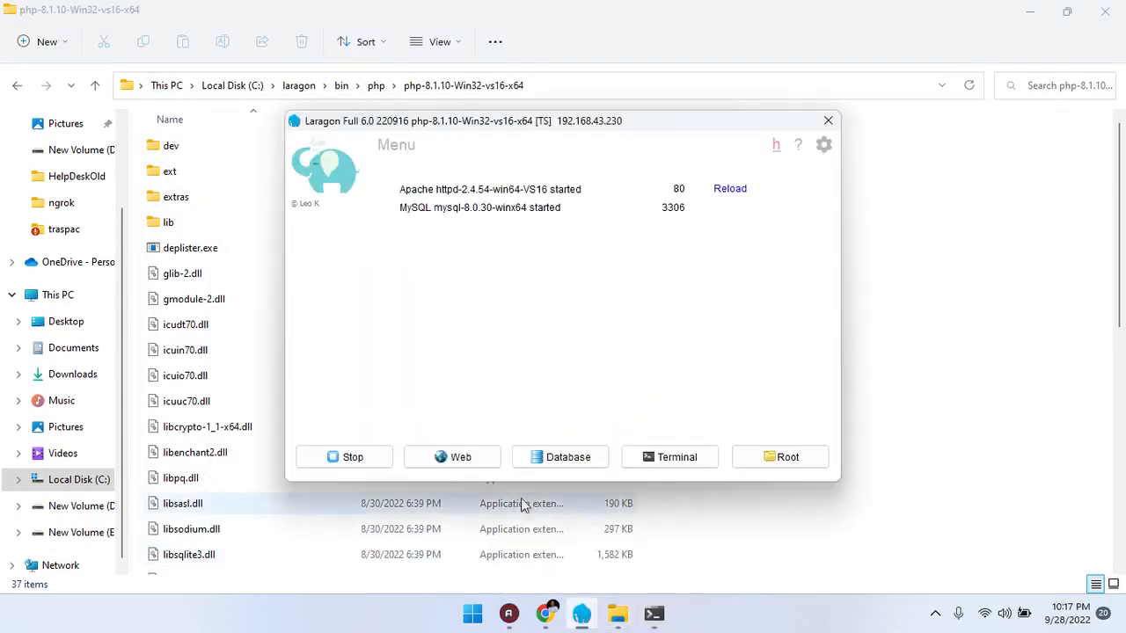
pyautogui.click(352, 457)
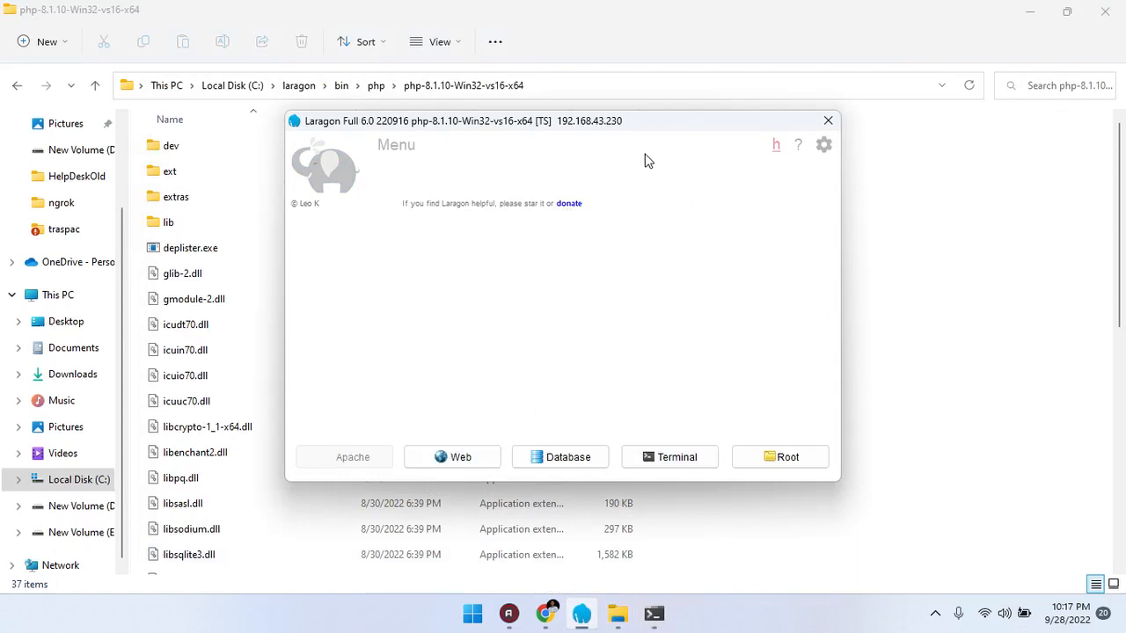
pyautogui.click(831, 124)
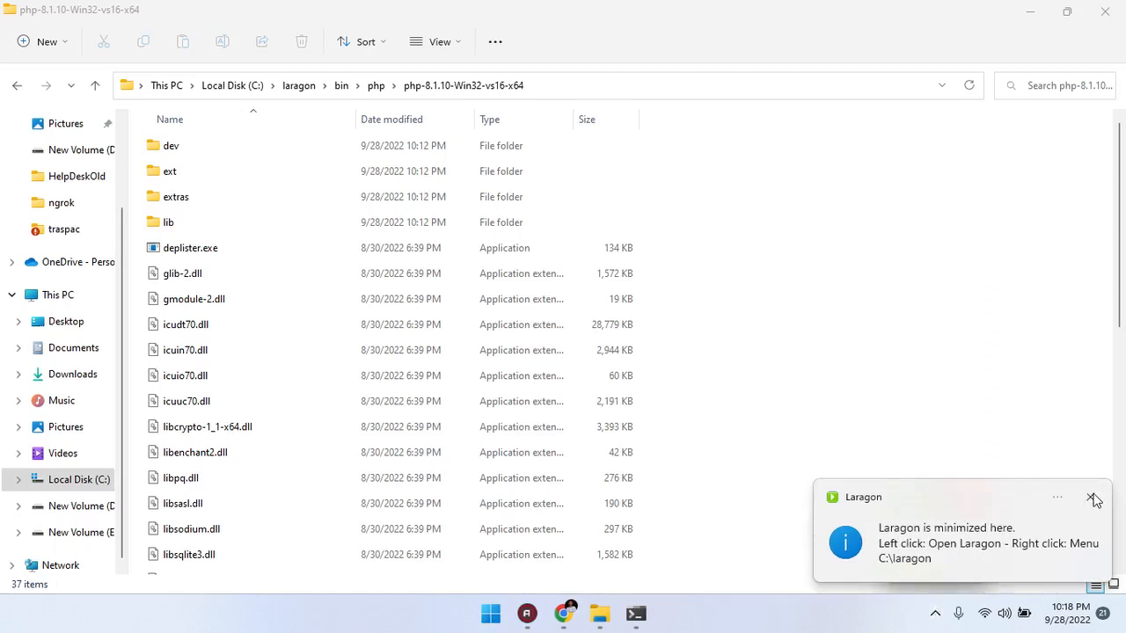
# Step: Dismiss the Laragon notification and exit Laragon completely from the system tray
pyautogui.click(1093, 500)
pyautogui.click(934, 613)
pyautogui.rightClick(906, 567)
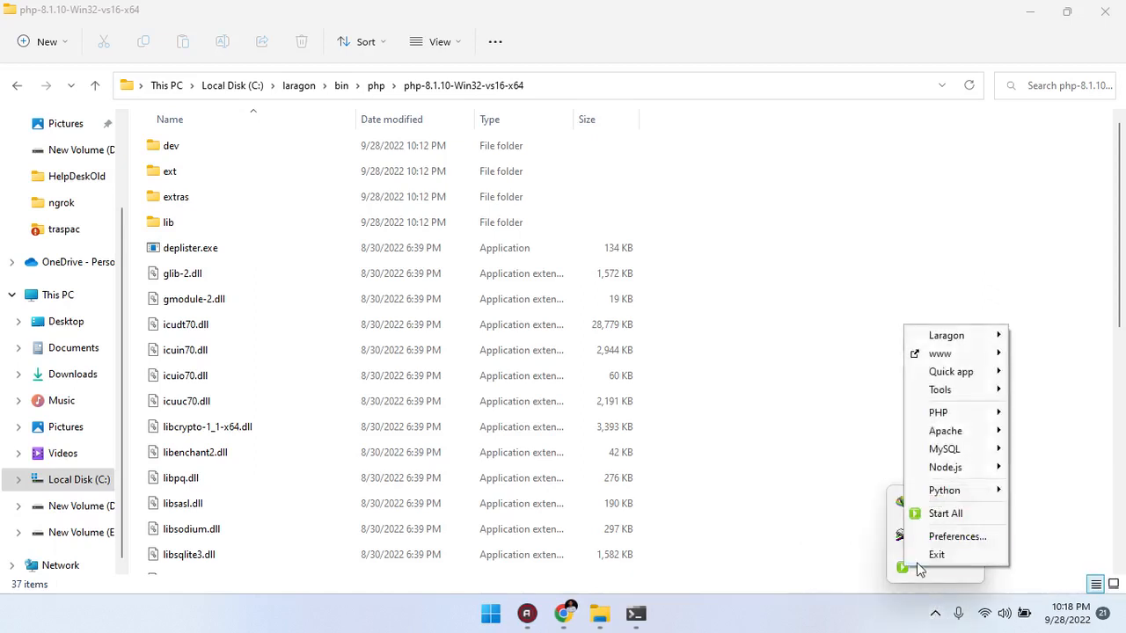
pyautogui.click(932, 554)
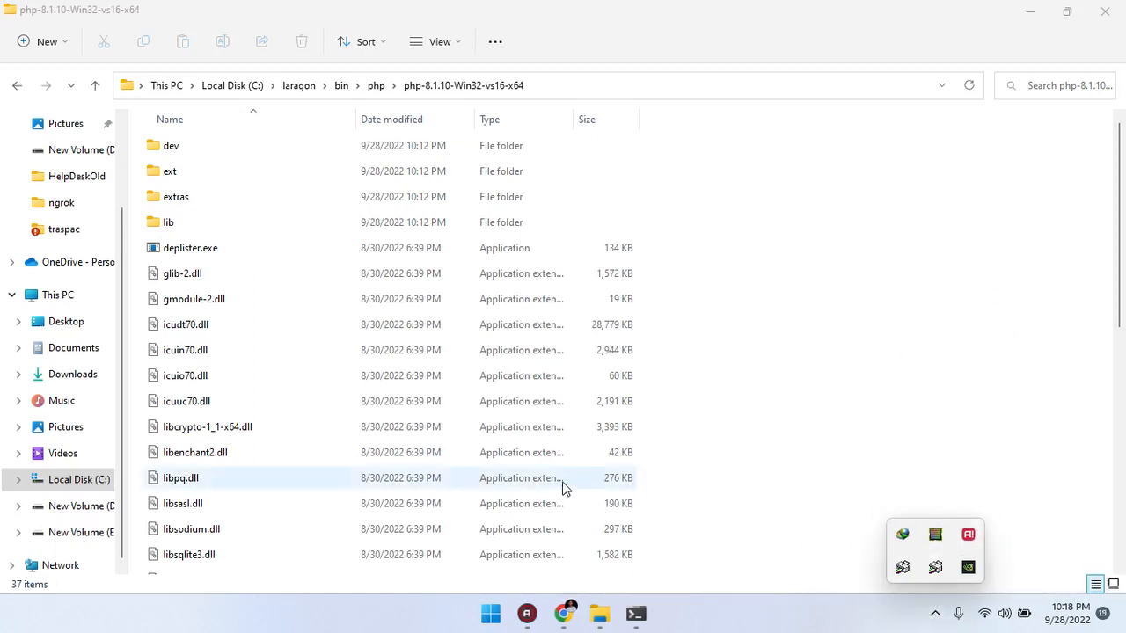
pyautogui.click(778, 200)
# Step: Launch the XAMPP Control Panel as administrator and start its Apache and MySQL modules
pyautogui.press('super')
pyautogui.write('x')
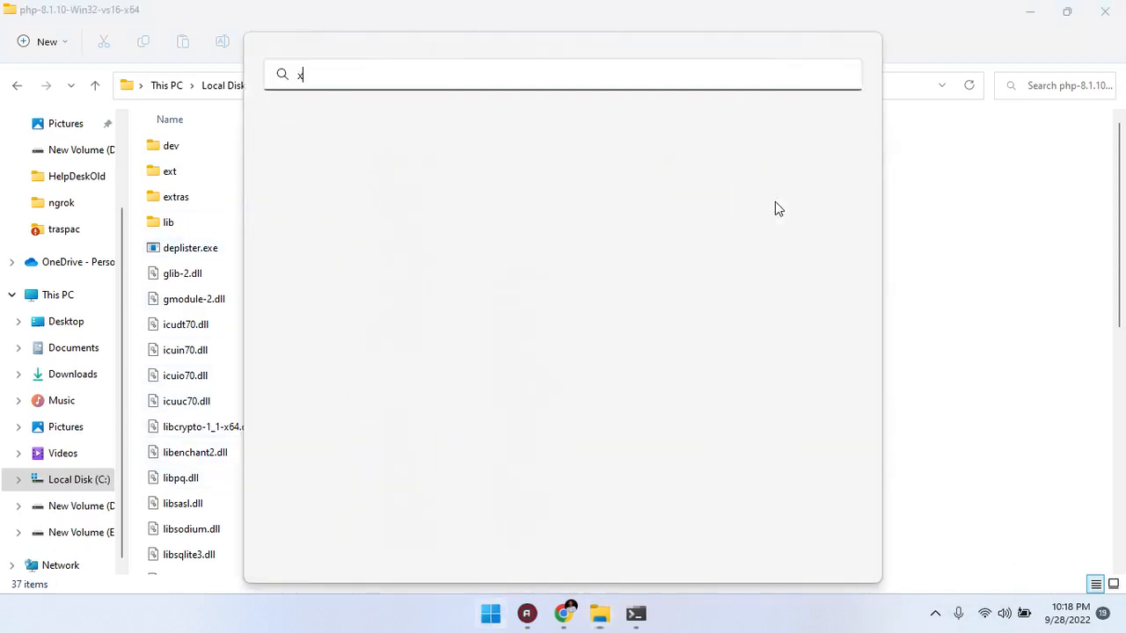
pyautogui.write('ampp')
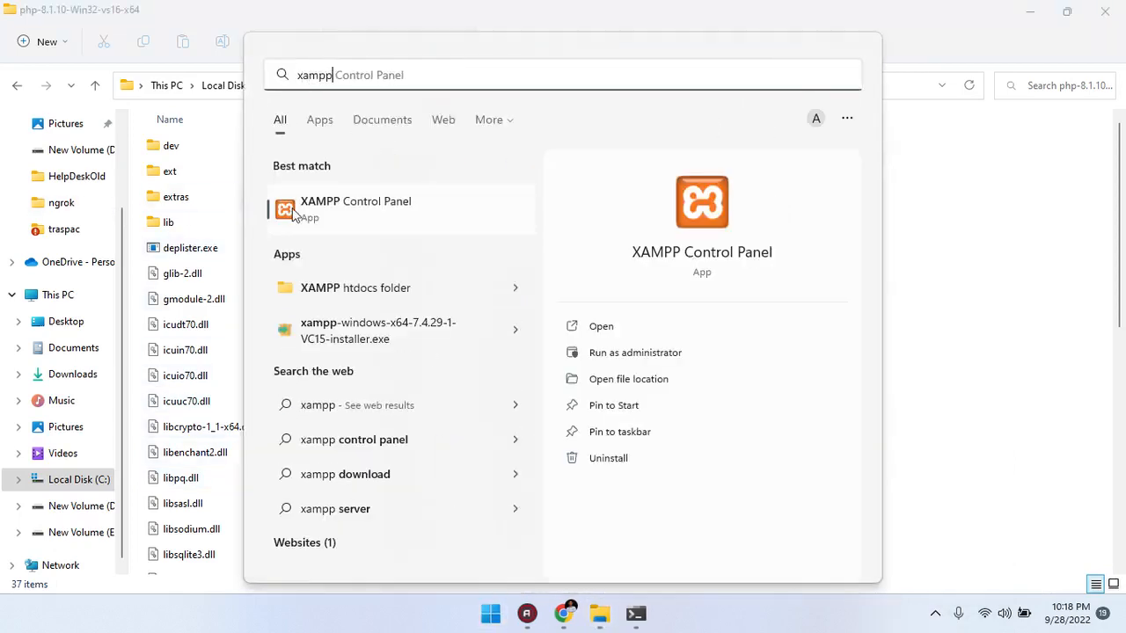
pyautogui.rightClick(294, 216)
pyautogui.click(359, 231)
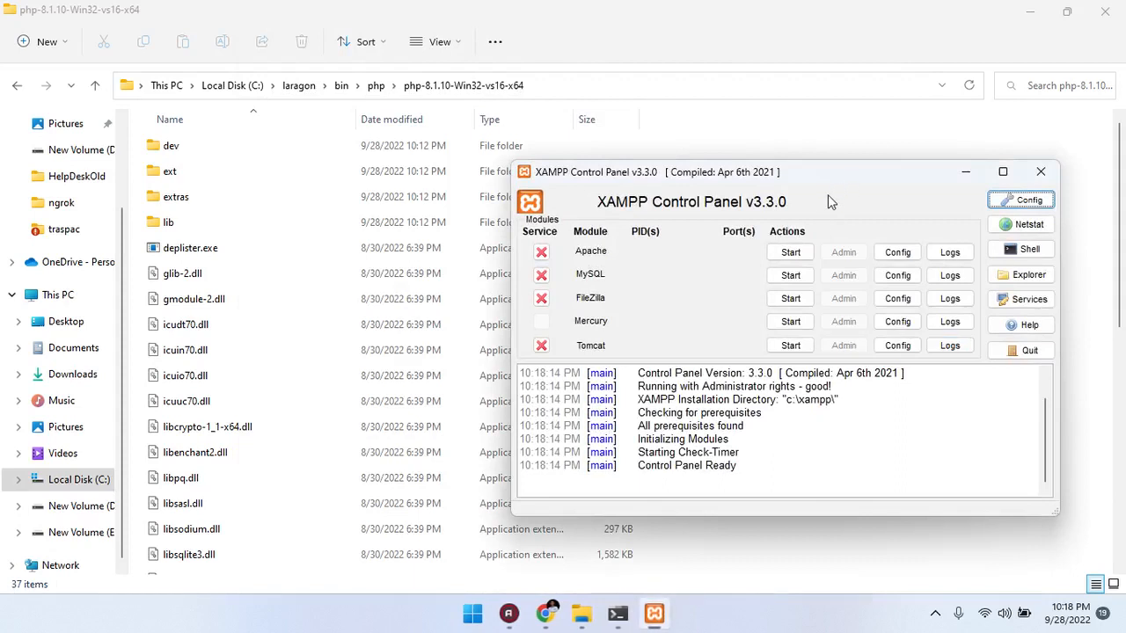
pyautogui.click(792, 253)
pyautogui.click(796, 275)
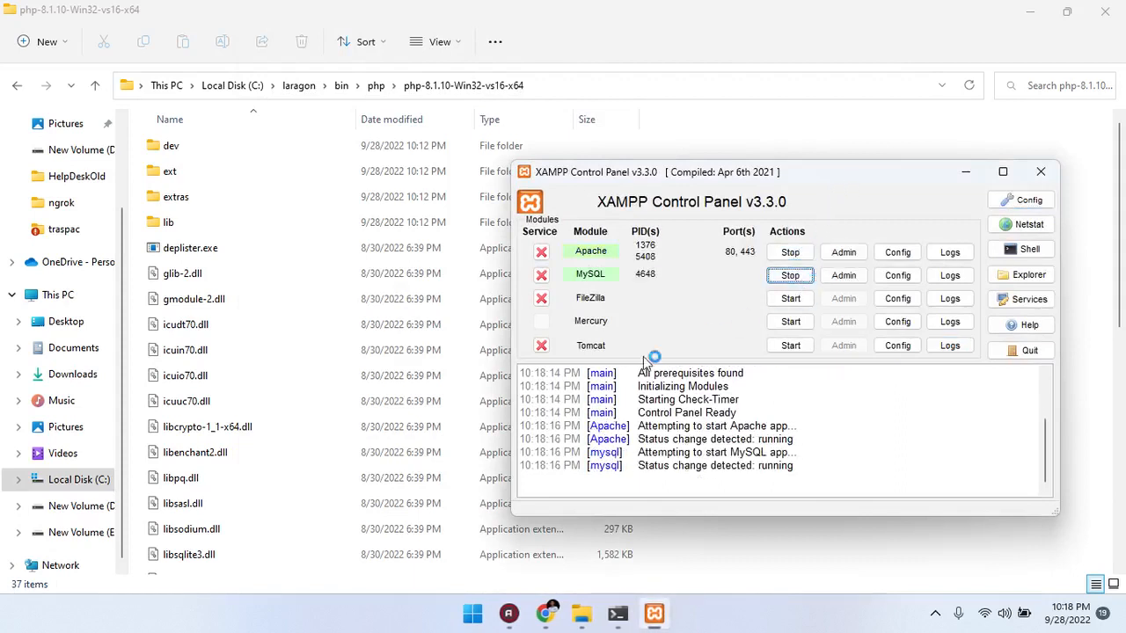
# Step: In File Explorer, browse to the php folder inside C:\xampp and copy its full path
pyautogui.click(94, 489)
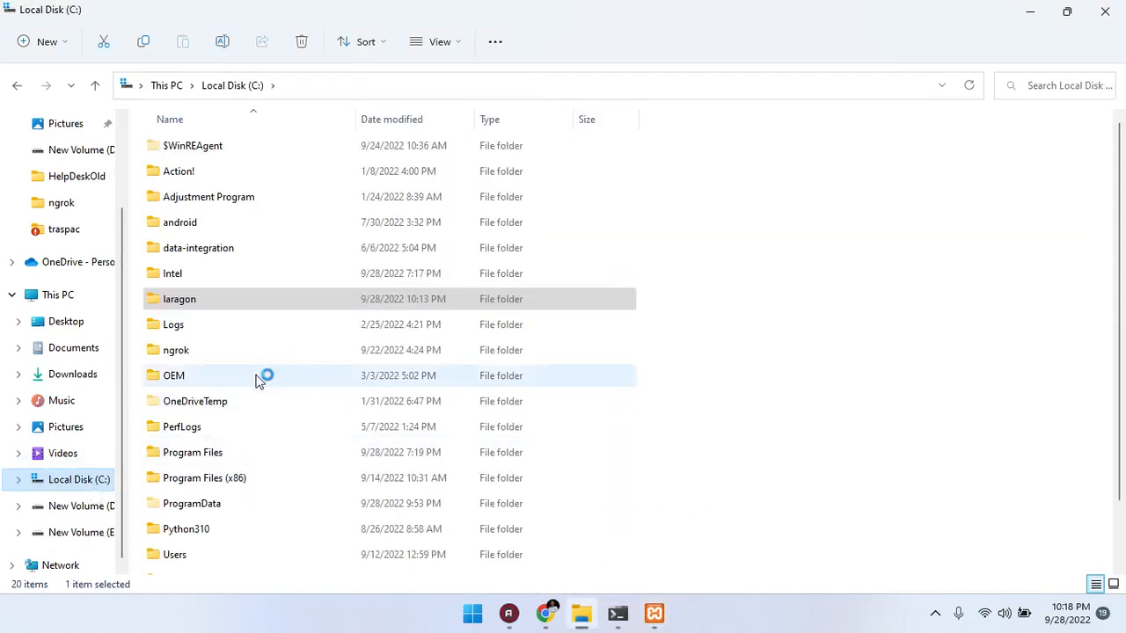
pyautogui.scroll(-1, 231, 482)
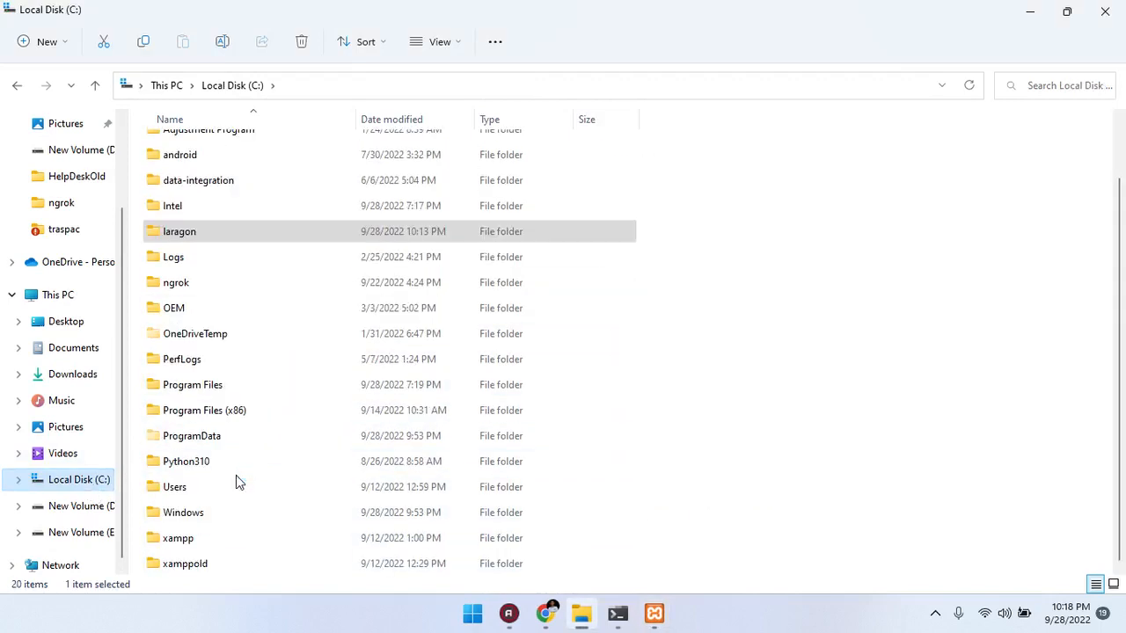
pyautogui.doubleClick(217, 534)
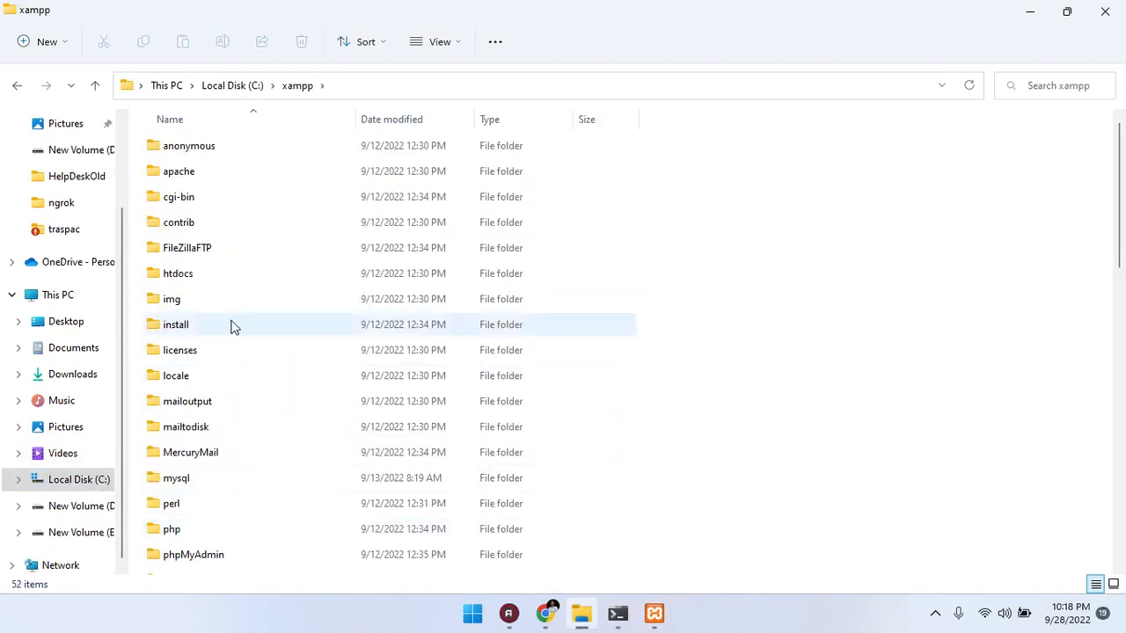
pyautogui.doubleClick(187, 530)
pyautogui.click(412, 87)
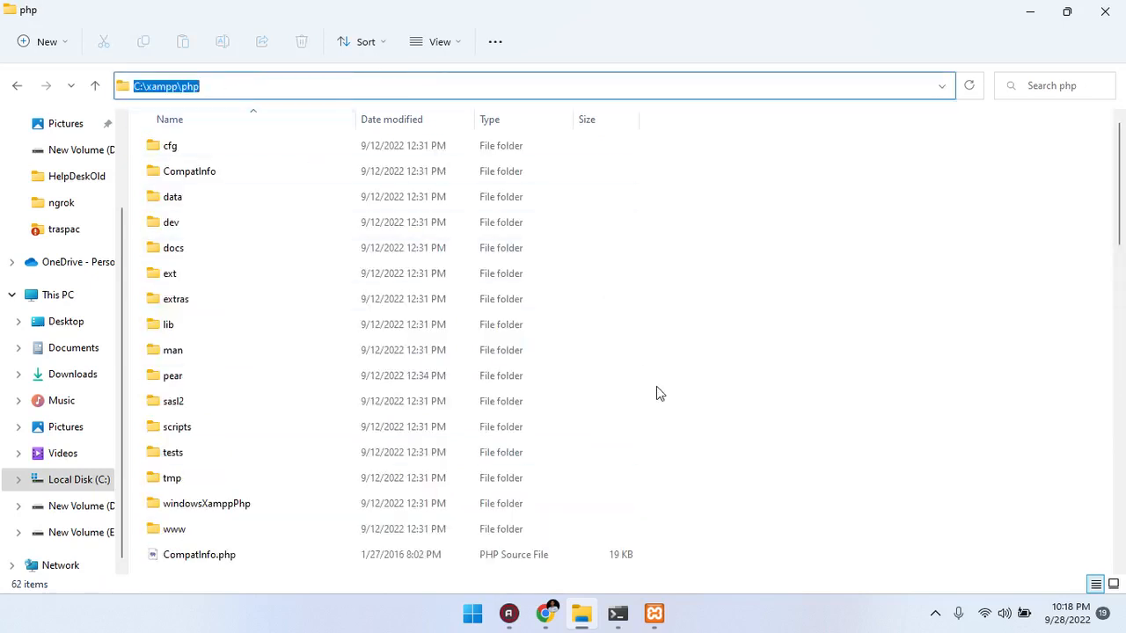
# Step: Search for the system environment settings and open the Environment Variables dialog from System Properties
pyautogui.click(472, 613)
pyautogui.write('env')
pyautogui.press('Return')
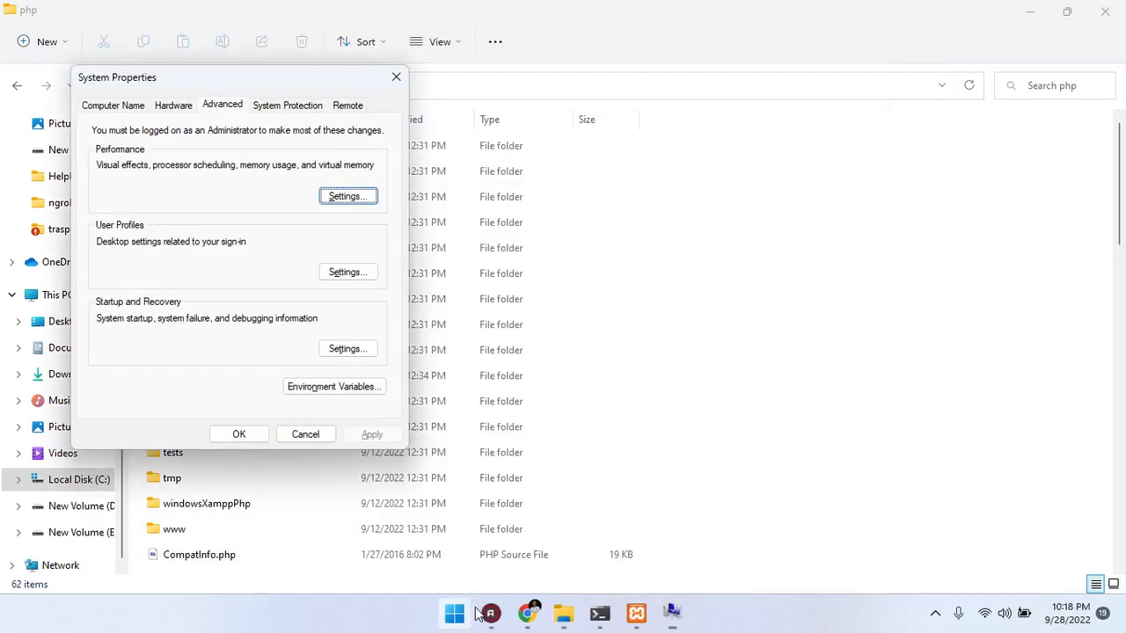
pyautogui.moveTo(244, 89); pyautogui.dragTo(846, 141)
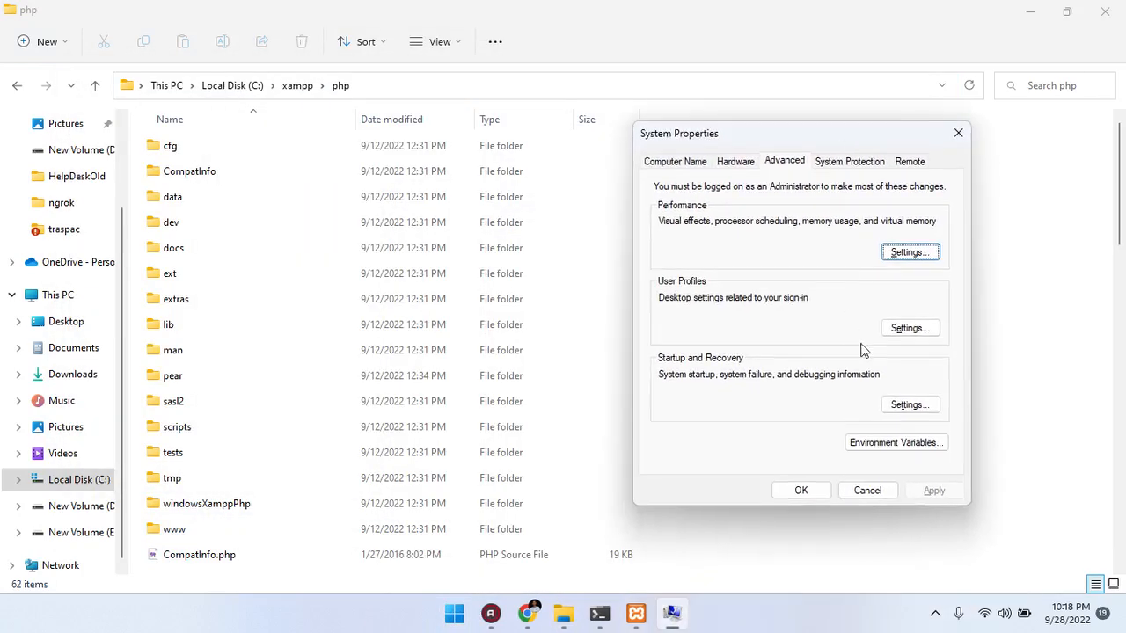
pyautogui.click(895, 443)
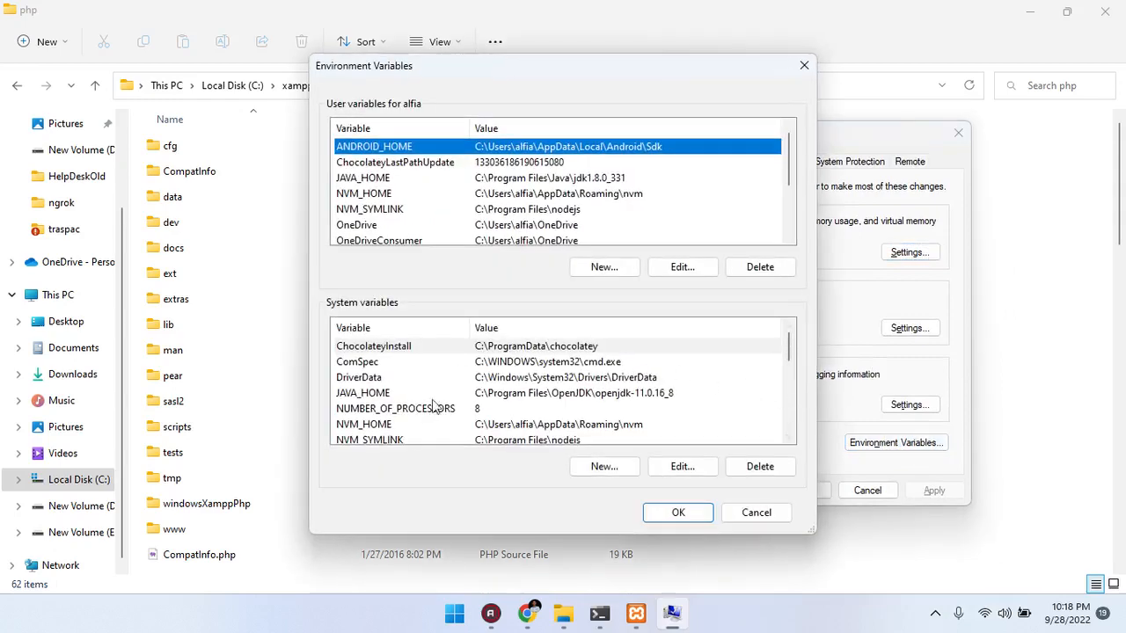
# Step: In the system Path variable, replace the Laragon PHP entry with C:\xampp\php and save the environment settings
pyautogui.scroll(-2, 432, 404)
pyautogui.doubleClick(396, 376)
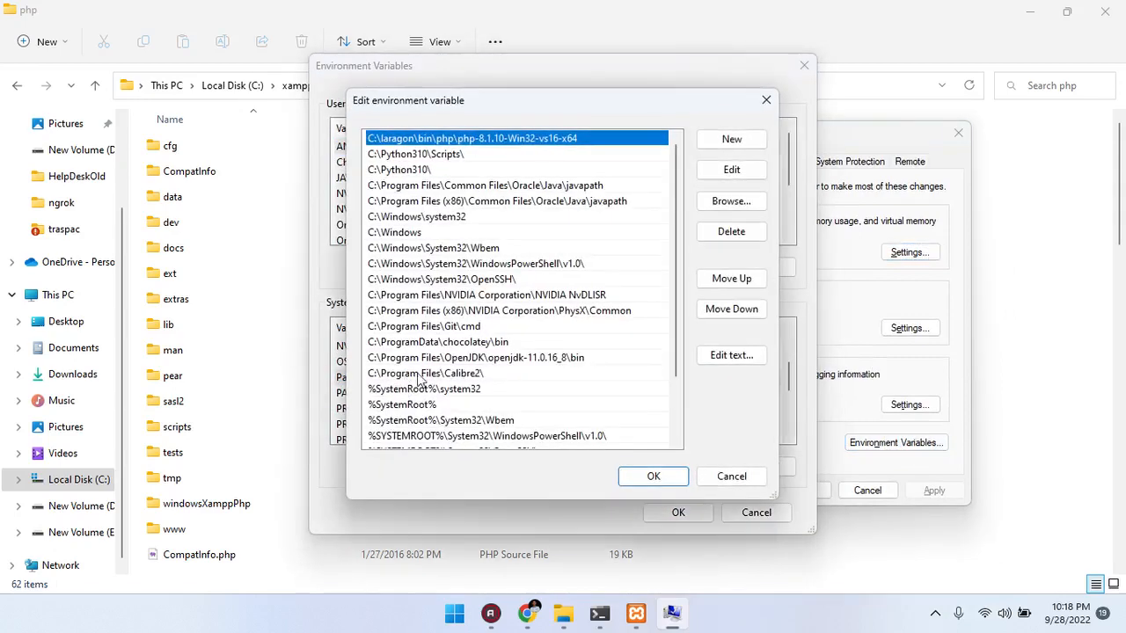
pyautogui.doubleClick(457, 140)
pyautogui.hotkey('ctrl', 'v')
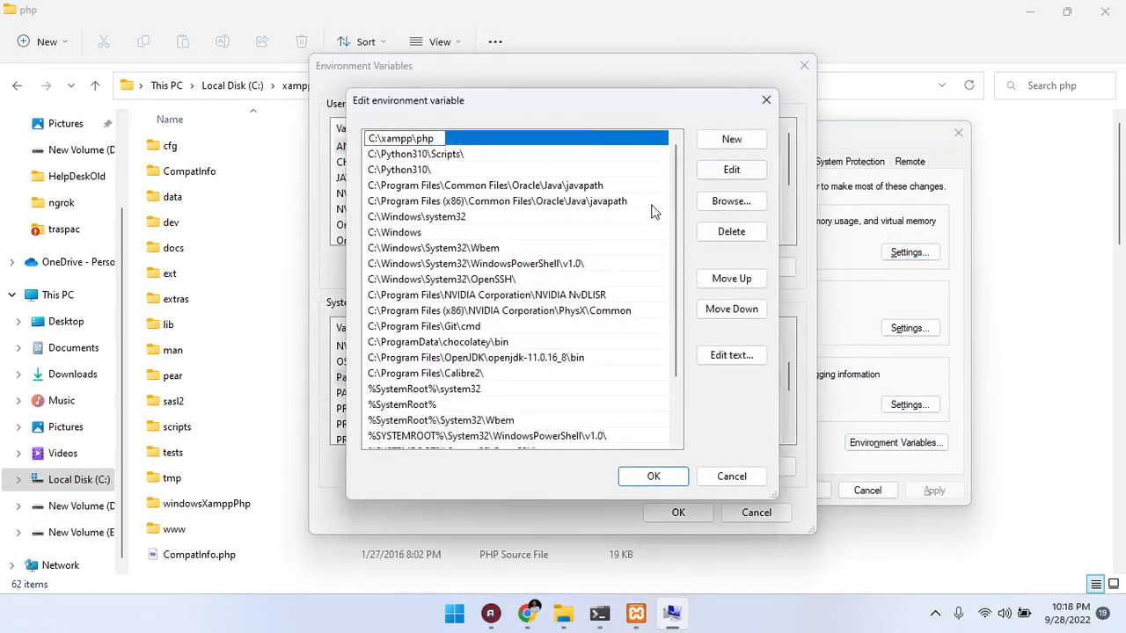
pyautogui.click(653, 475)
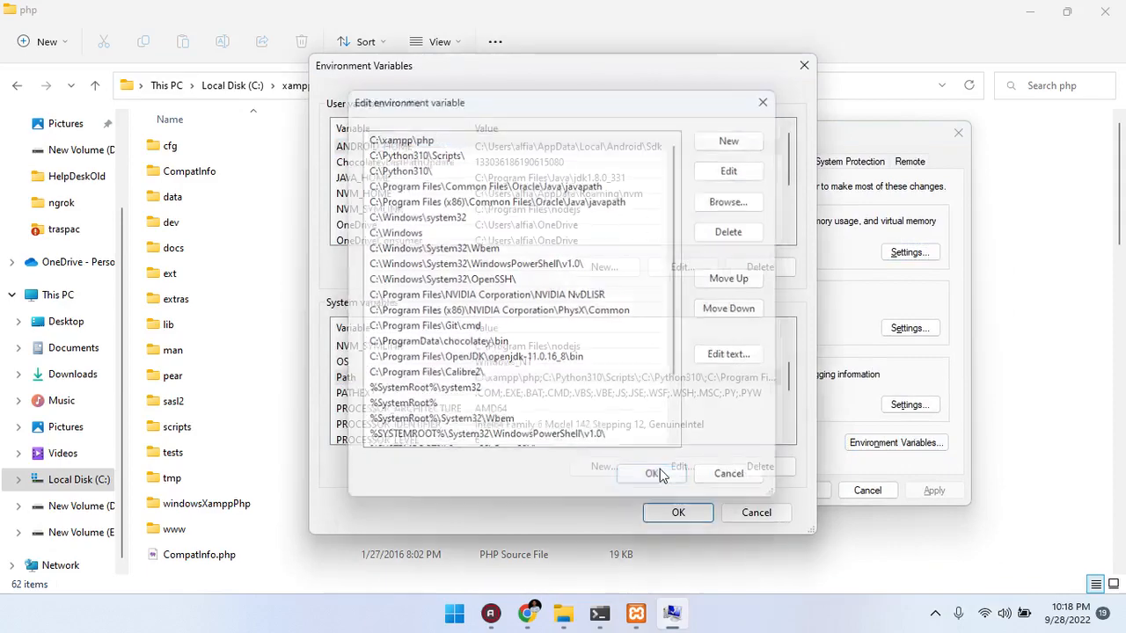
pyautogui.click(675, 511)
pyautogui.click(800, 490)
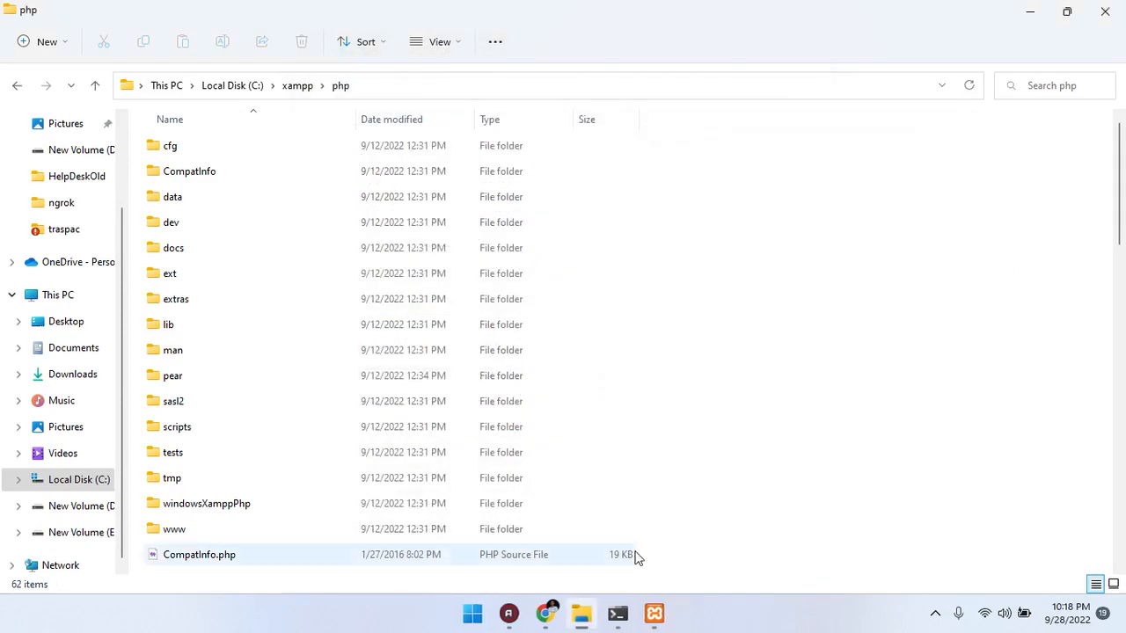
# Step: Switch to the existing terminal session in D:\WEB\evoting and close its window
pyautogui.click(617, 613)
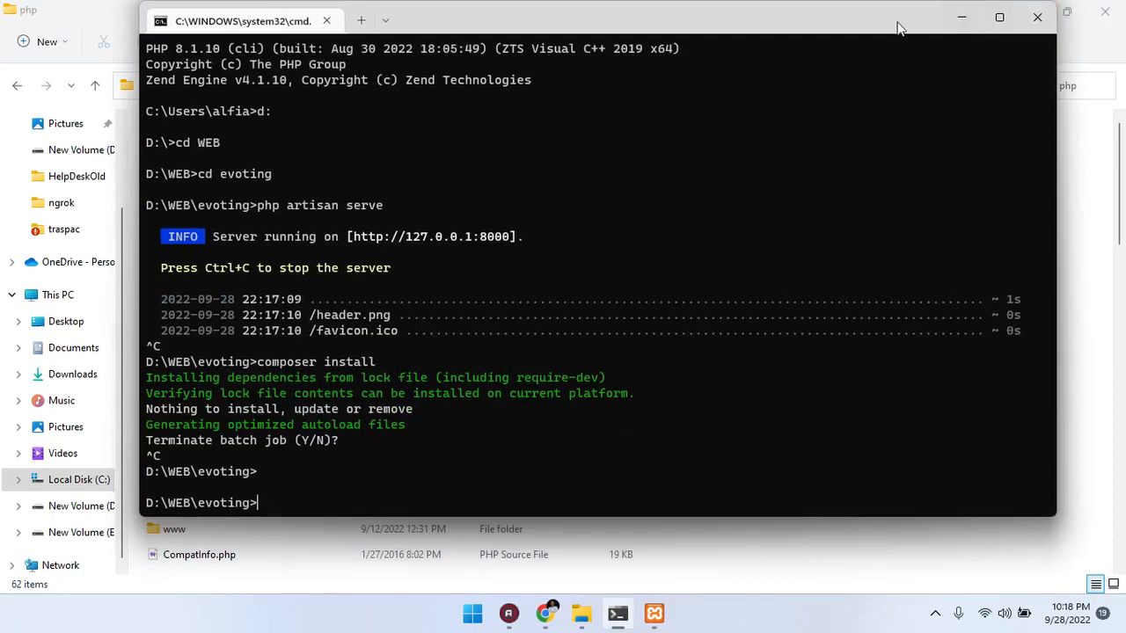
pyautogui.moveTo(896, 28); pyautogui.dragTo(791, 109)
pyautogui.click(923, 102)
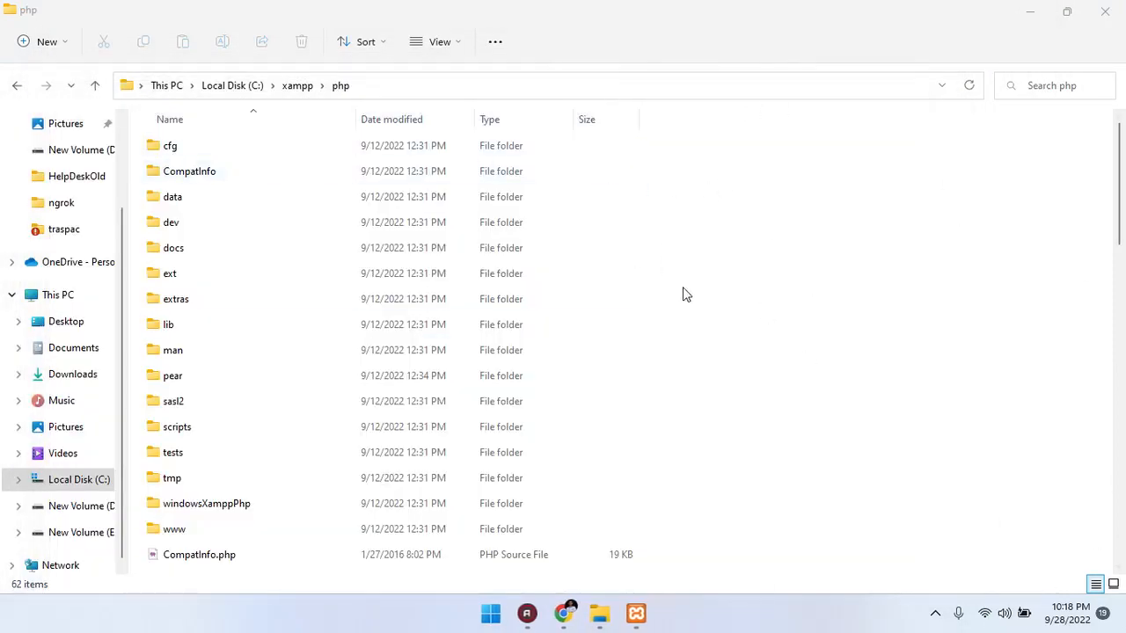
# Step: Open a new command prompt and check the active PHP version with php -v
pyautogui.press('super+r')
pyautogui.write('cmd')
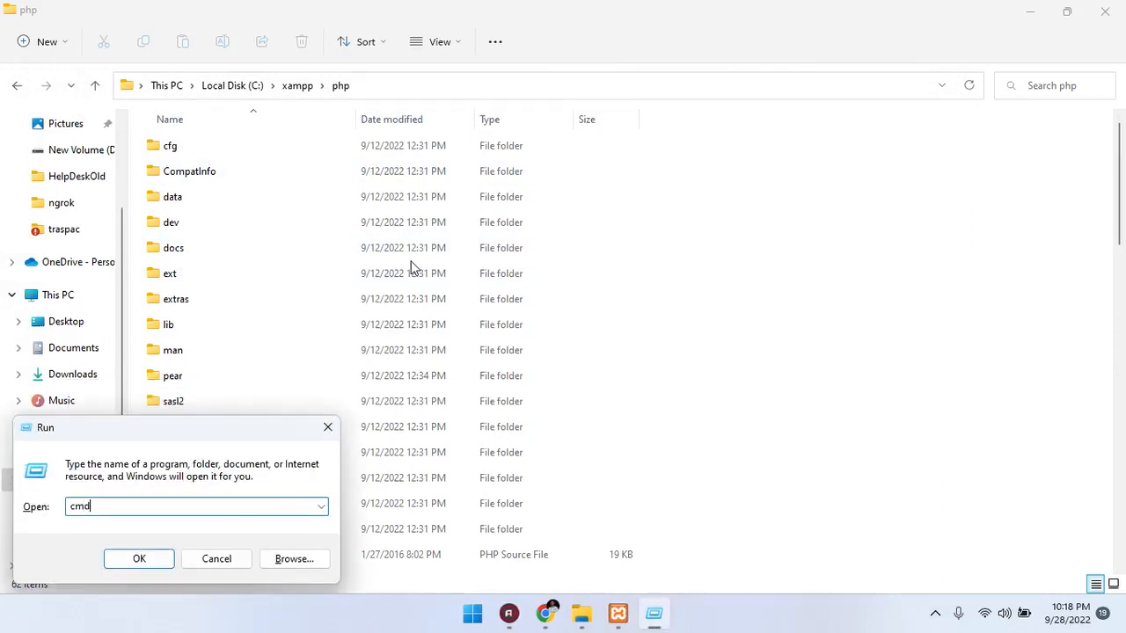
pyautogui.press('Return')
pyautogui.write('php ')
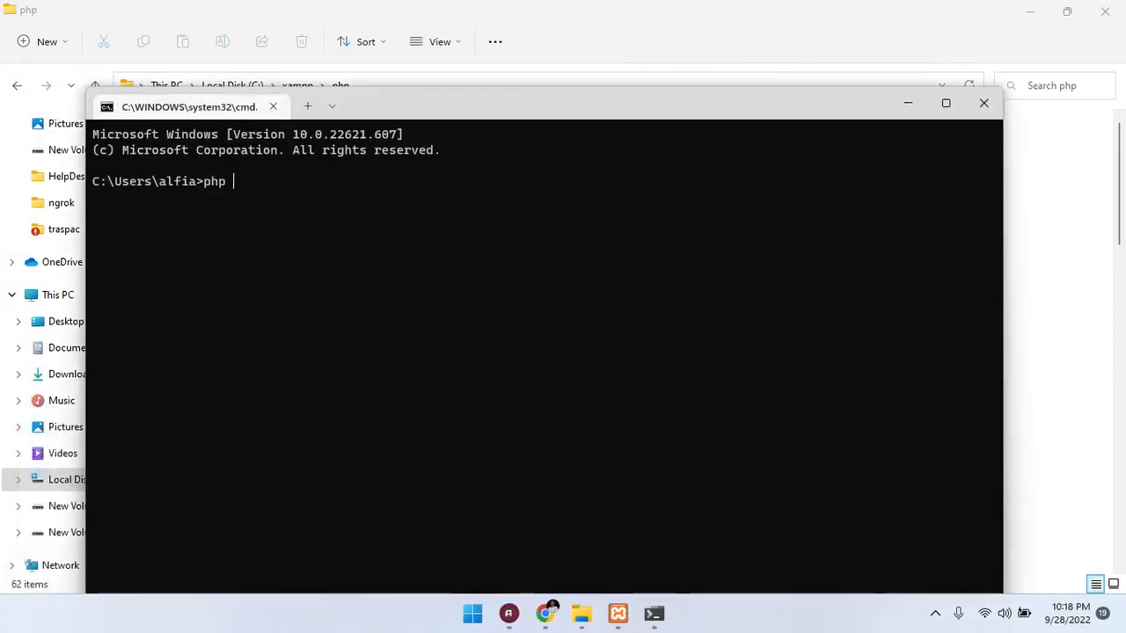
pyautogui.write('-v')
pyautogui.press('Return')
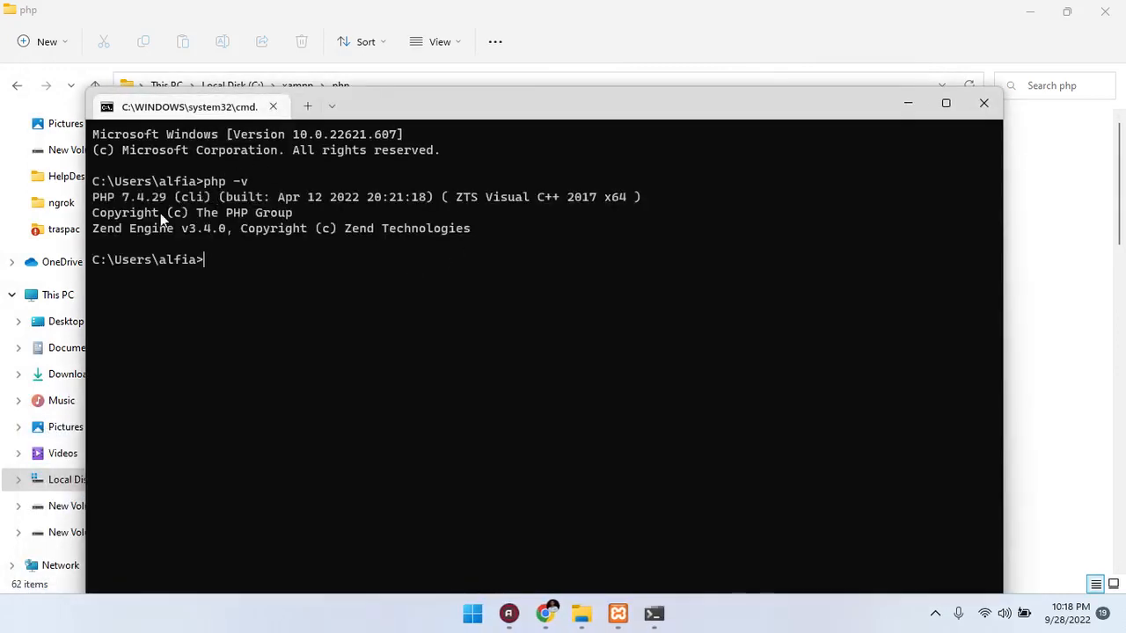
# Step: Switch to Chrome, load localhost in a new tab, and open XAMPP's PHPInfo page to check the PHP version
pyautogui.click(545, 613)
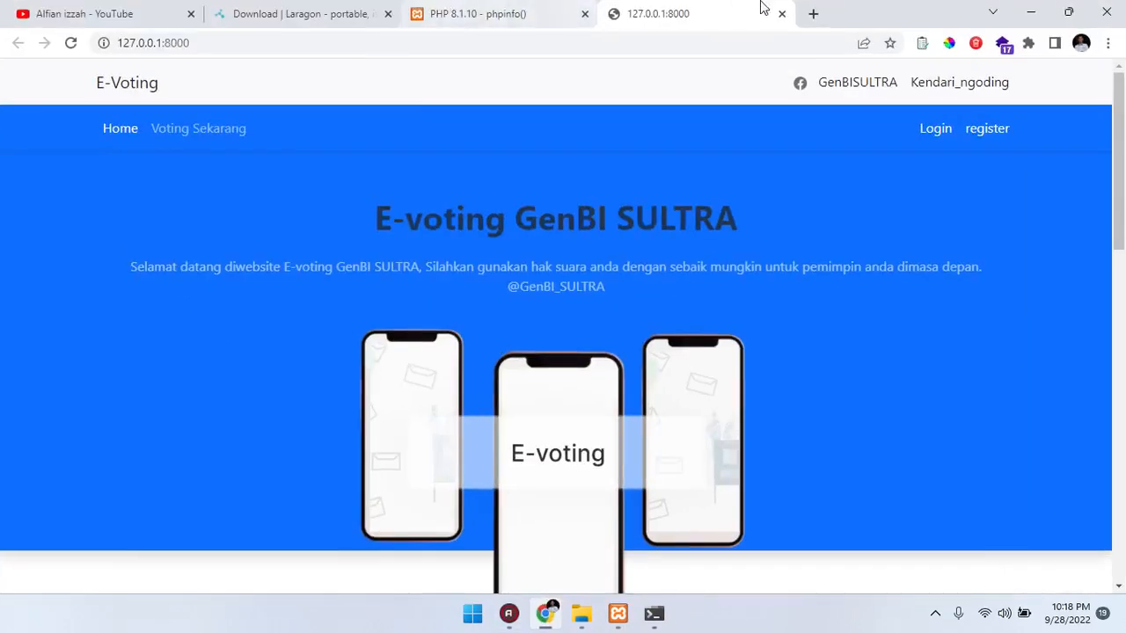
pyautogui.click(818, 11)
pyautogui.write('local')
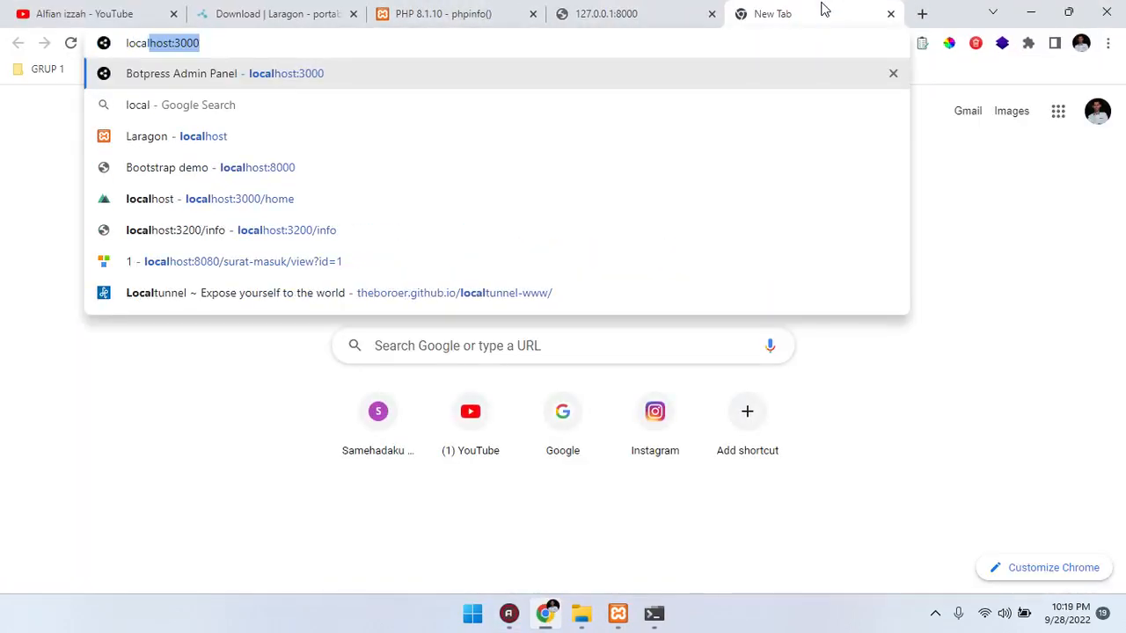
pyautogui.write('host')
pyautogui.press('Return')
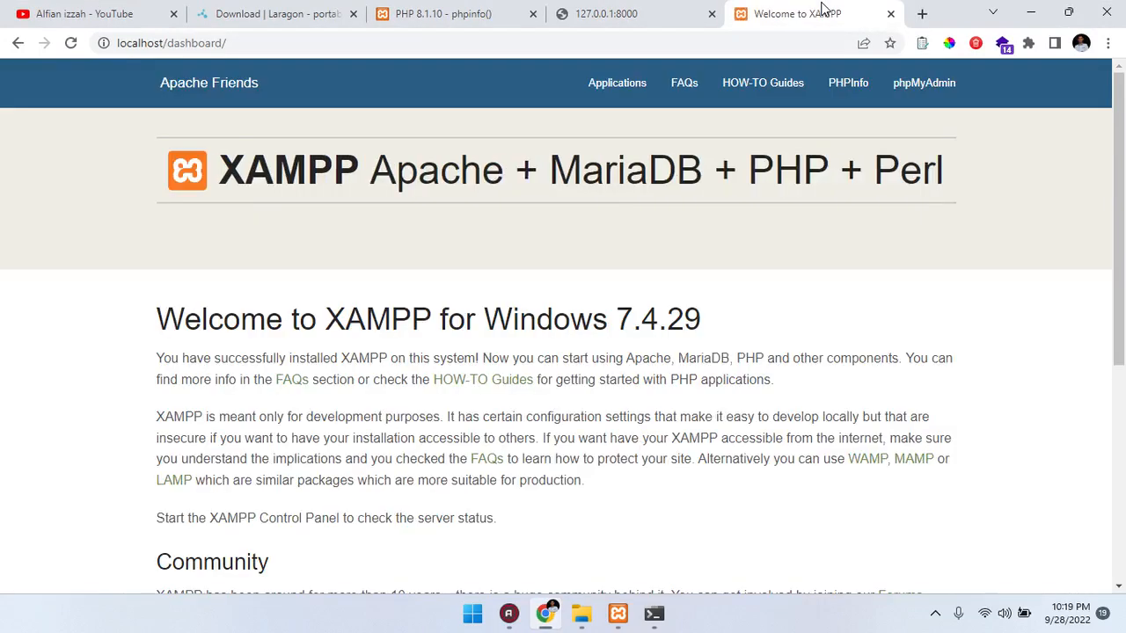
pyautogui.click(851, 82)
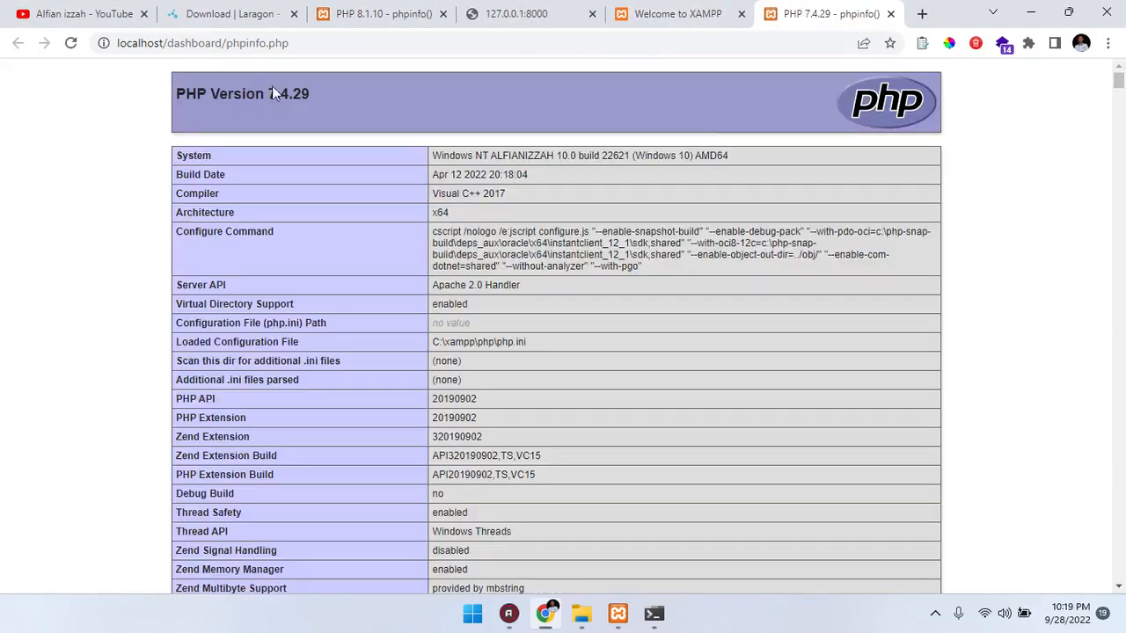